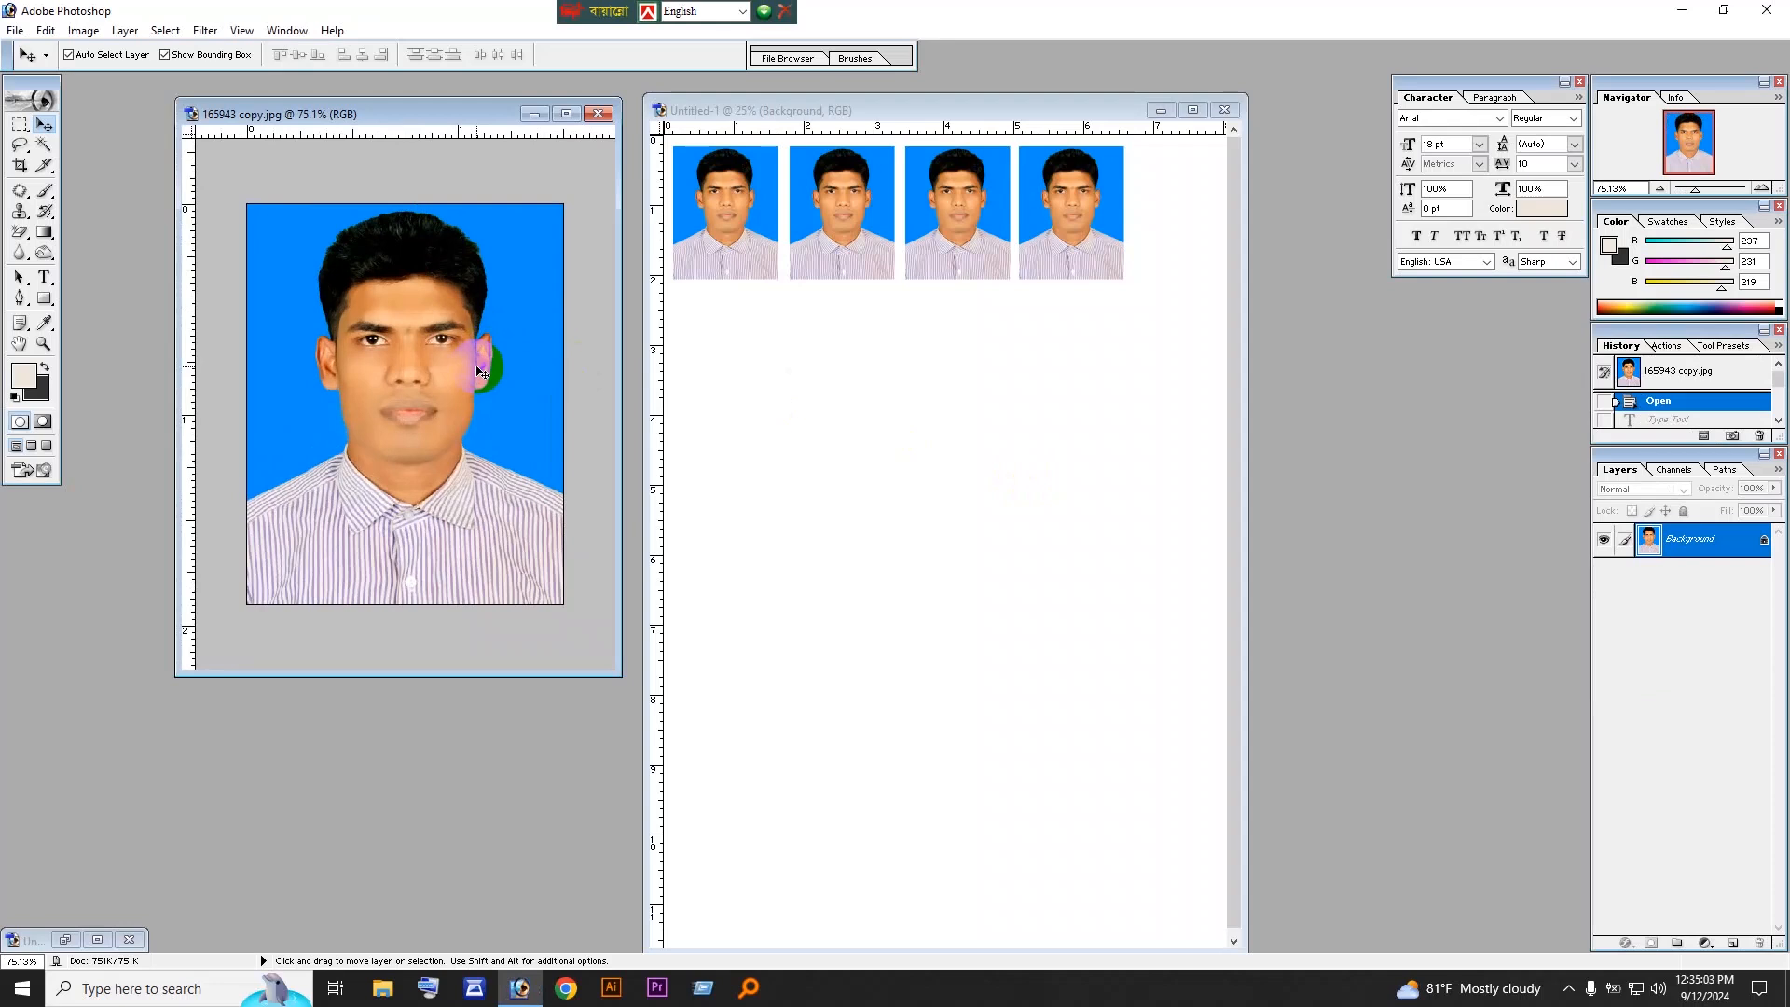
Step: Enlarge the portrait view and arrange the portrait and four-photo sheet windows side by side, with the sheet active
{"action": "scroll", "coordinate": [482, 373], "scroll_direction": "down", "scroll_amount": 1}
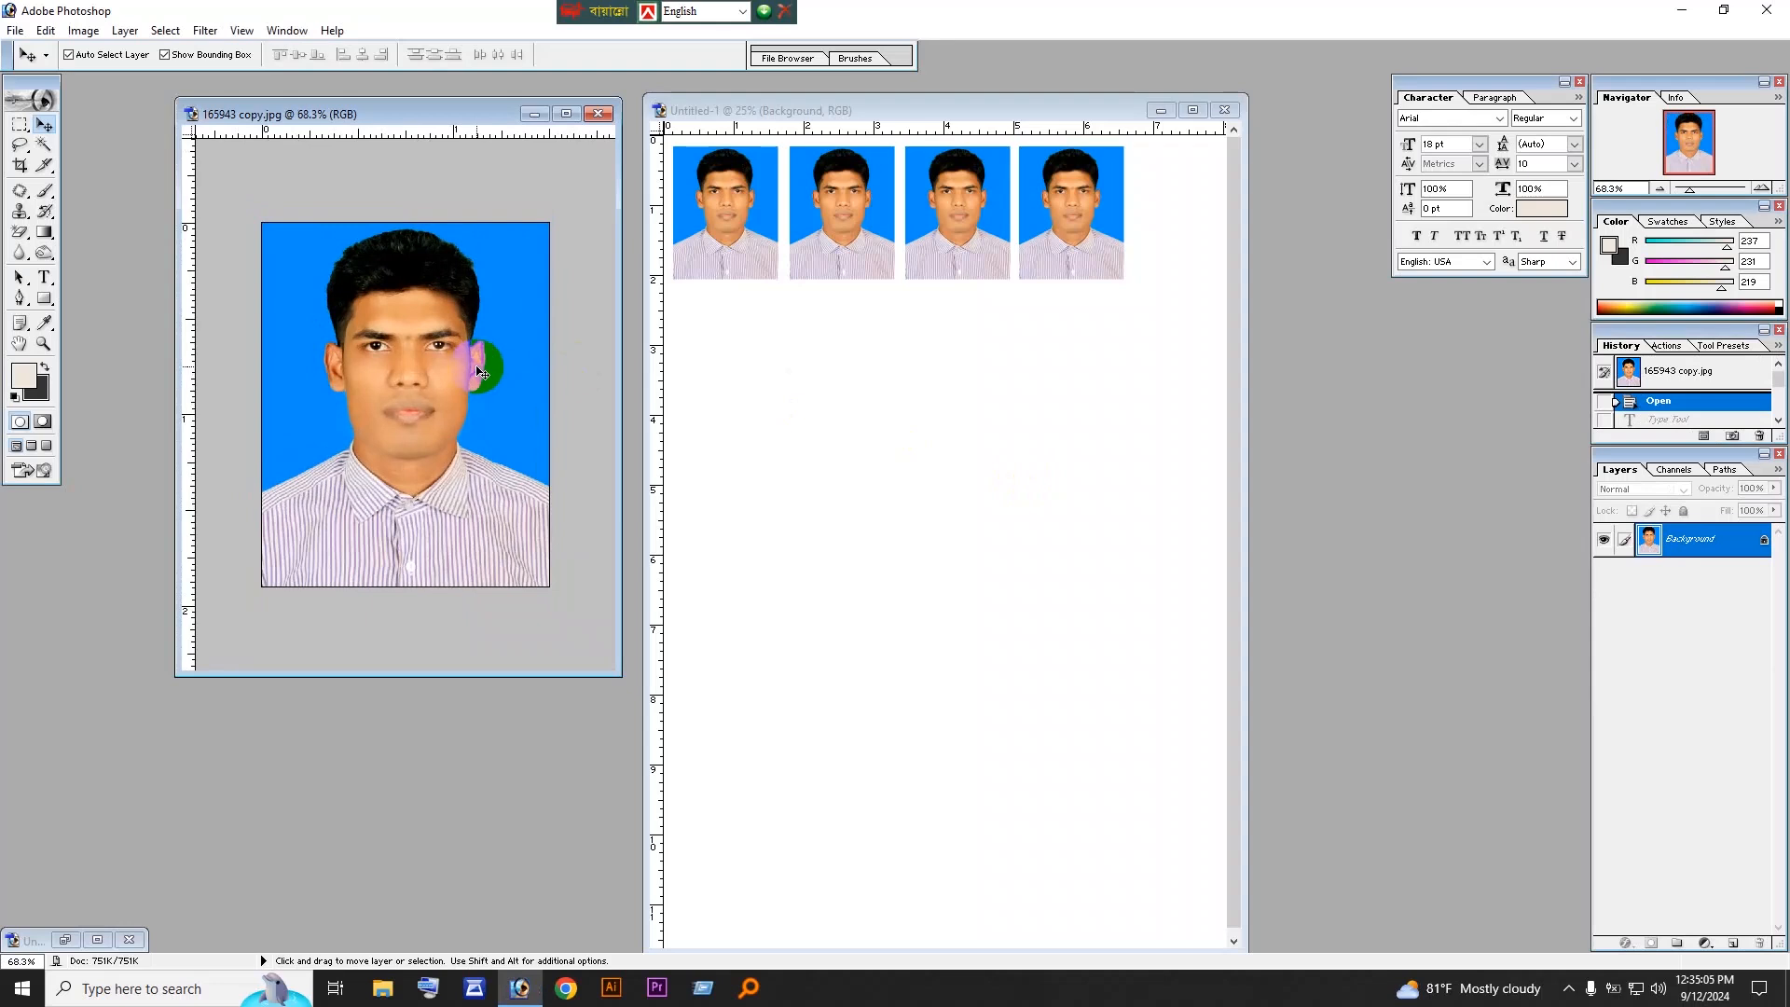
{"action": "scroll", "coordinate": [482, 373], "scroll_direction": "up", "scroll_amount": 2}
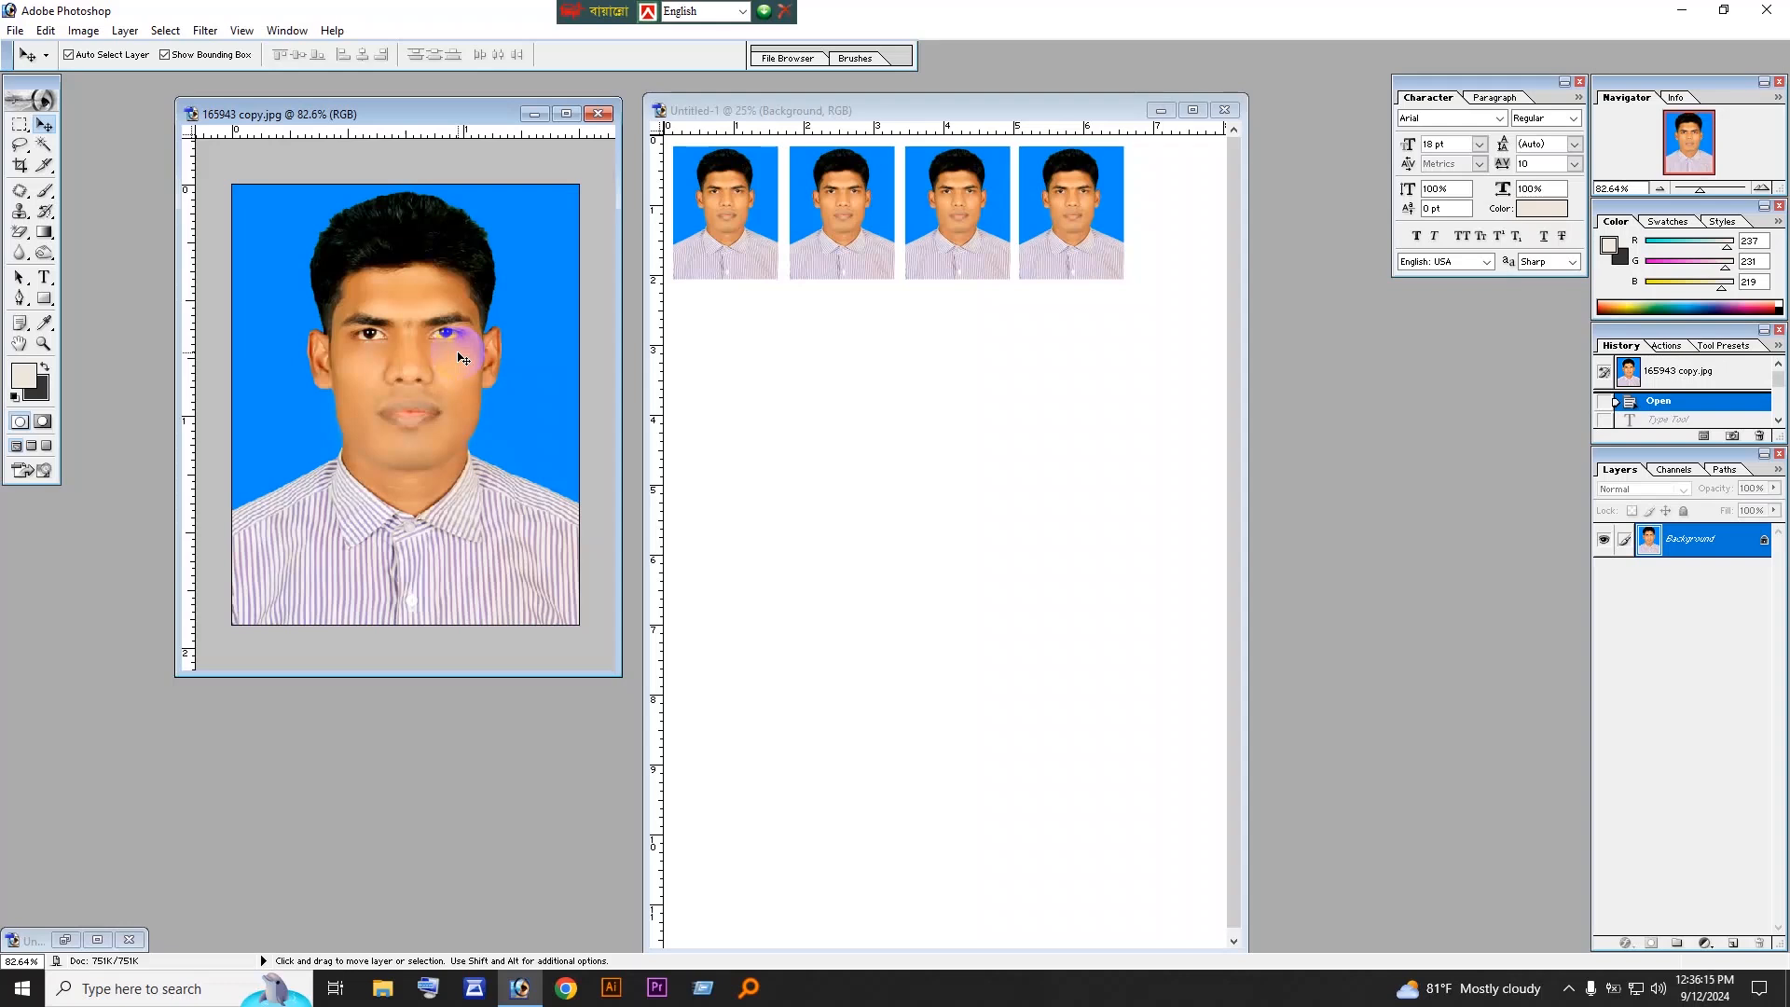
{"action": "scroll", "coordinate": [438, 248], "scroll_direction": "down", "scroll_amount": 2}
{"action": "scroll", "coordinate": [438, 247], "scroll_direction": "up", "scroll_amount": 3}
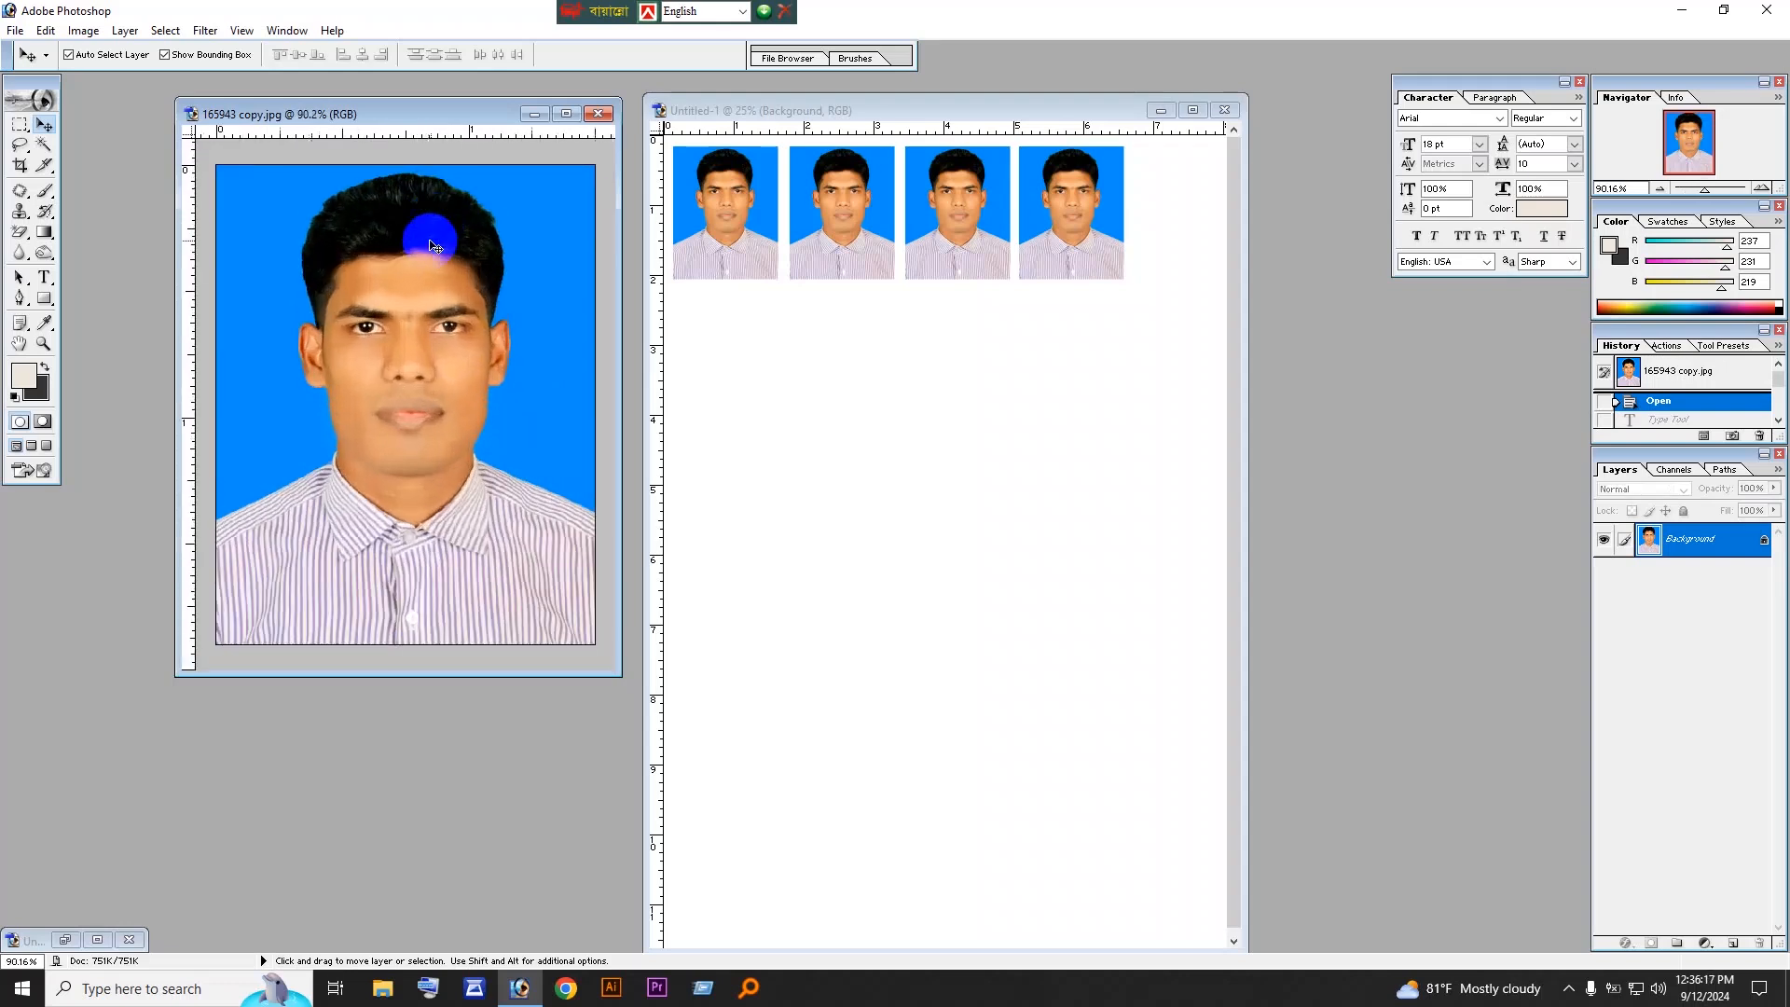
{"action": "left_click_drag", "start_coordinate": [452, 112], "coordinate": [274, 147]}
{"action": "left_click", "coordinate": [793, 360]}
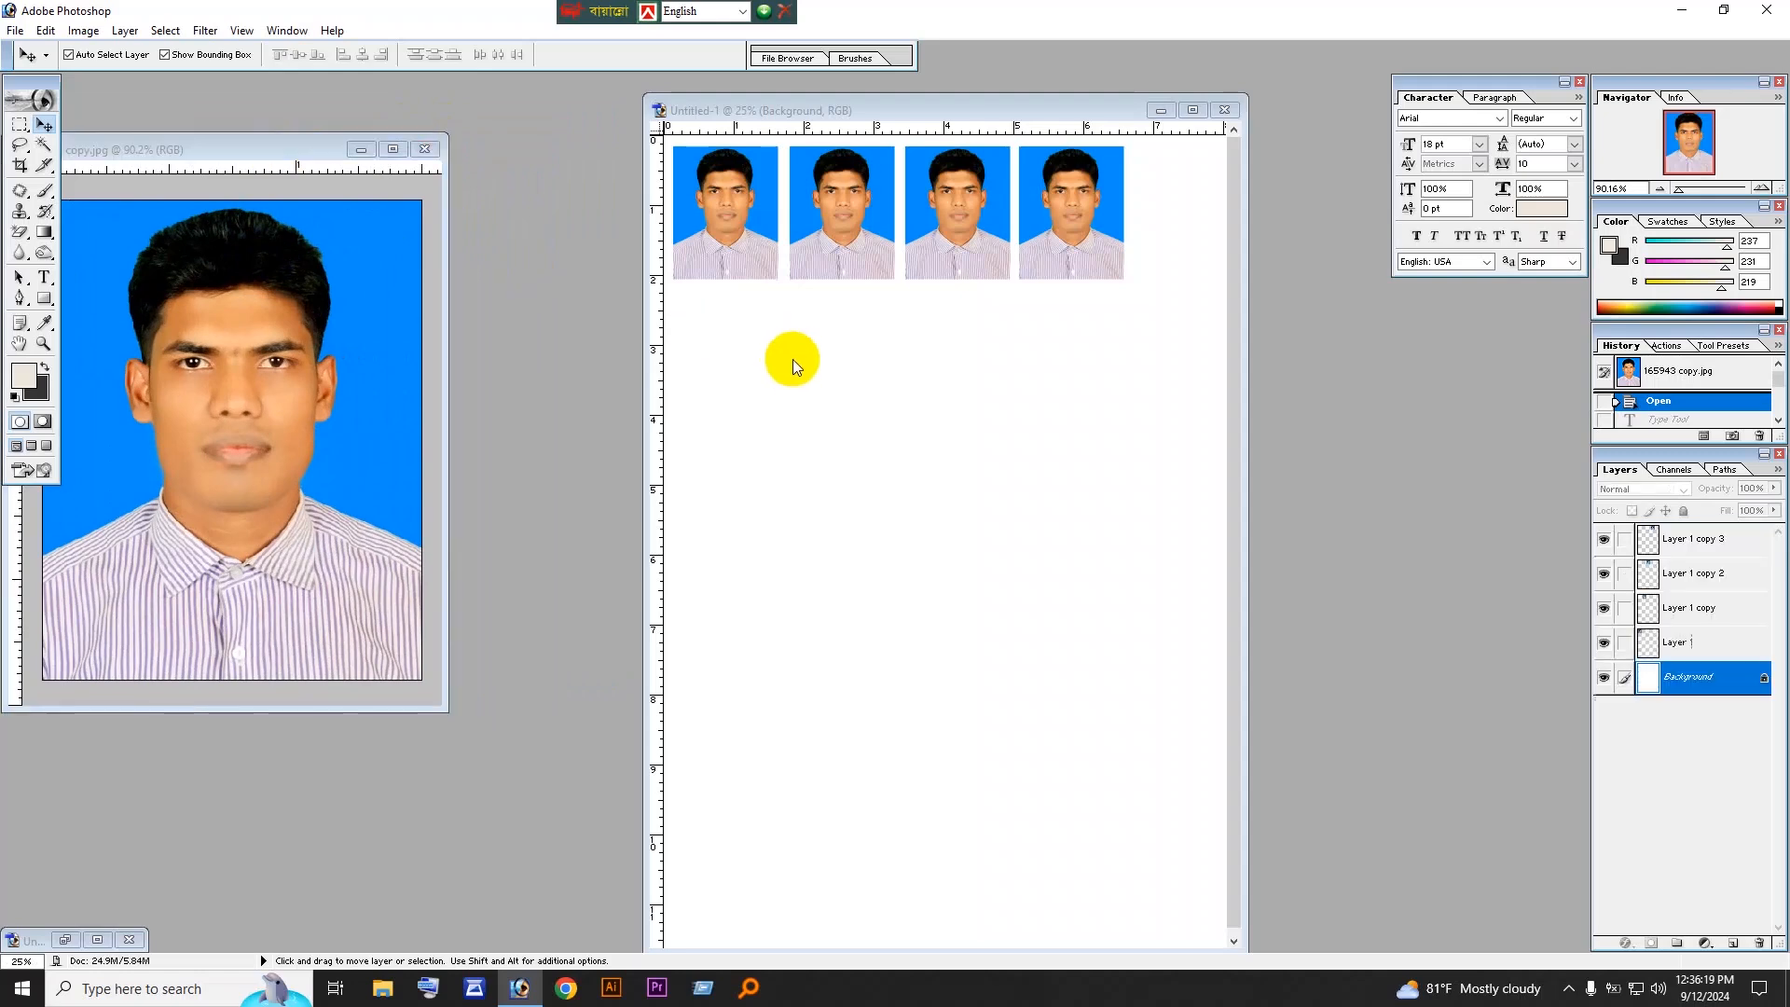
{"action": "left_click_drag", "start_coordinate": [841, 114], "coordinate": [698, 147]}
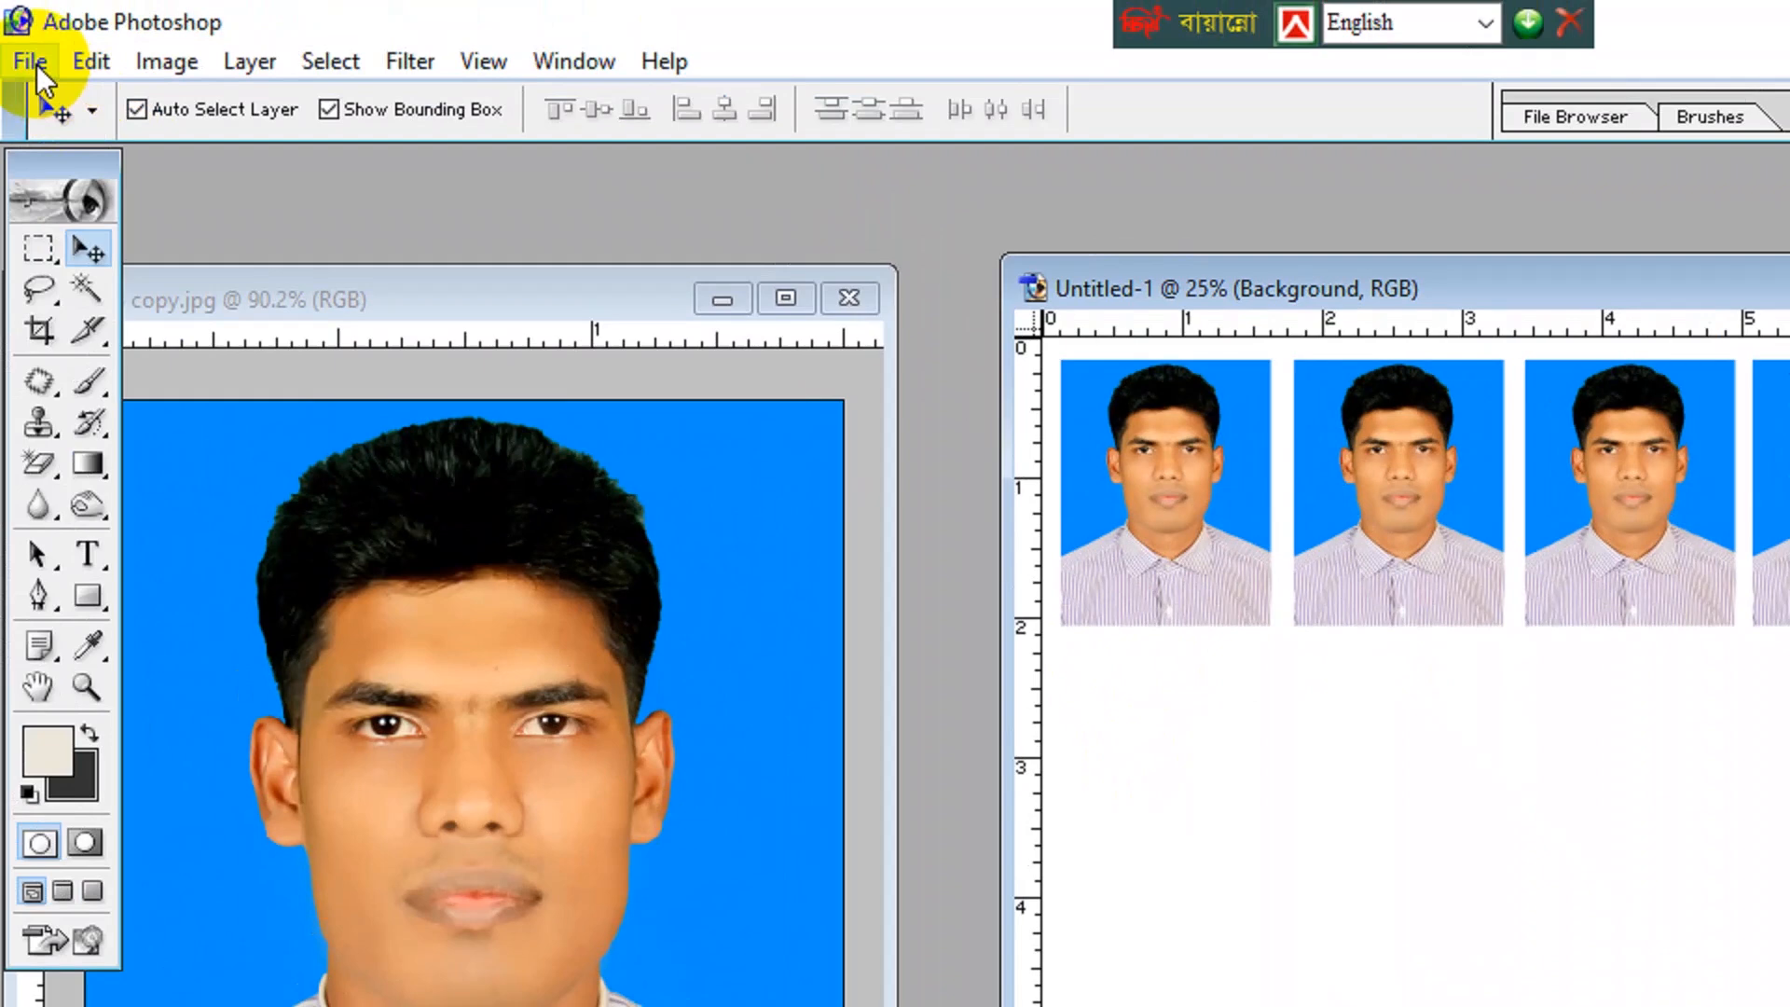
Step: Start printing the four-photo sheet, accept the clipping warning, and choose the EPSON L130 Series printer
{"action": "left_click", "coordinate": [33, 63]}
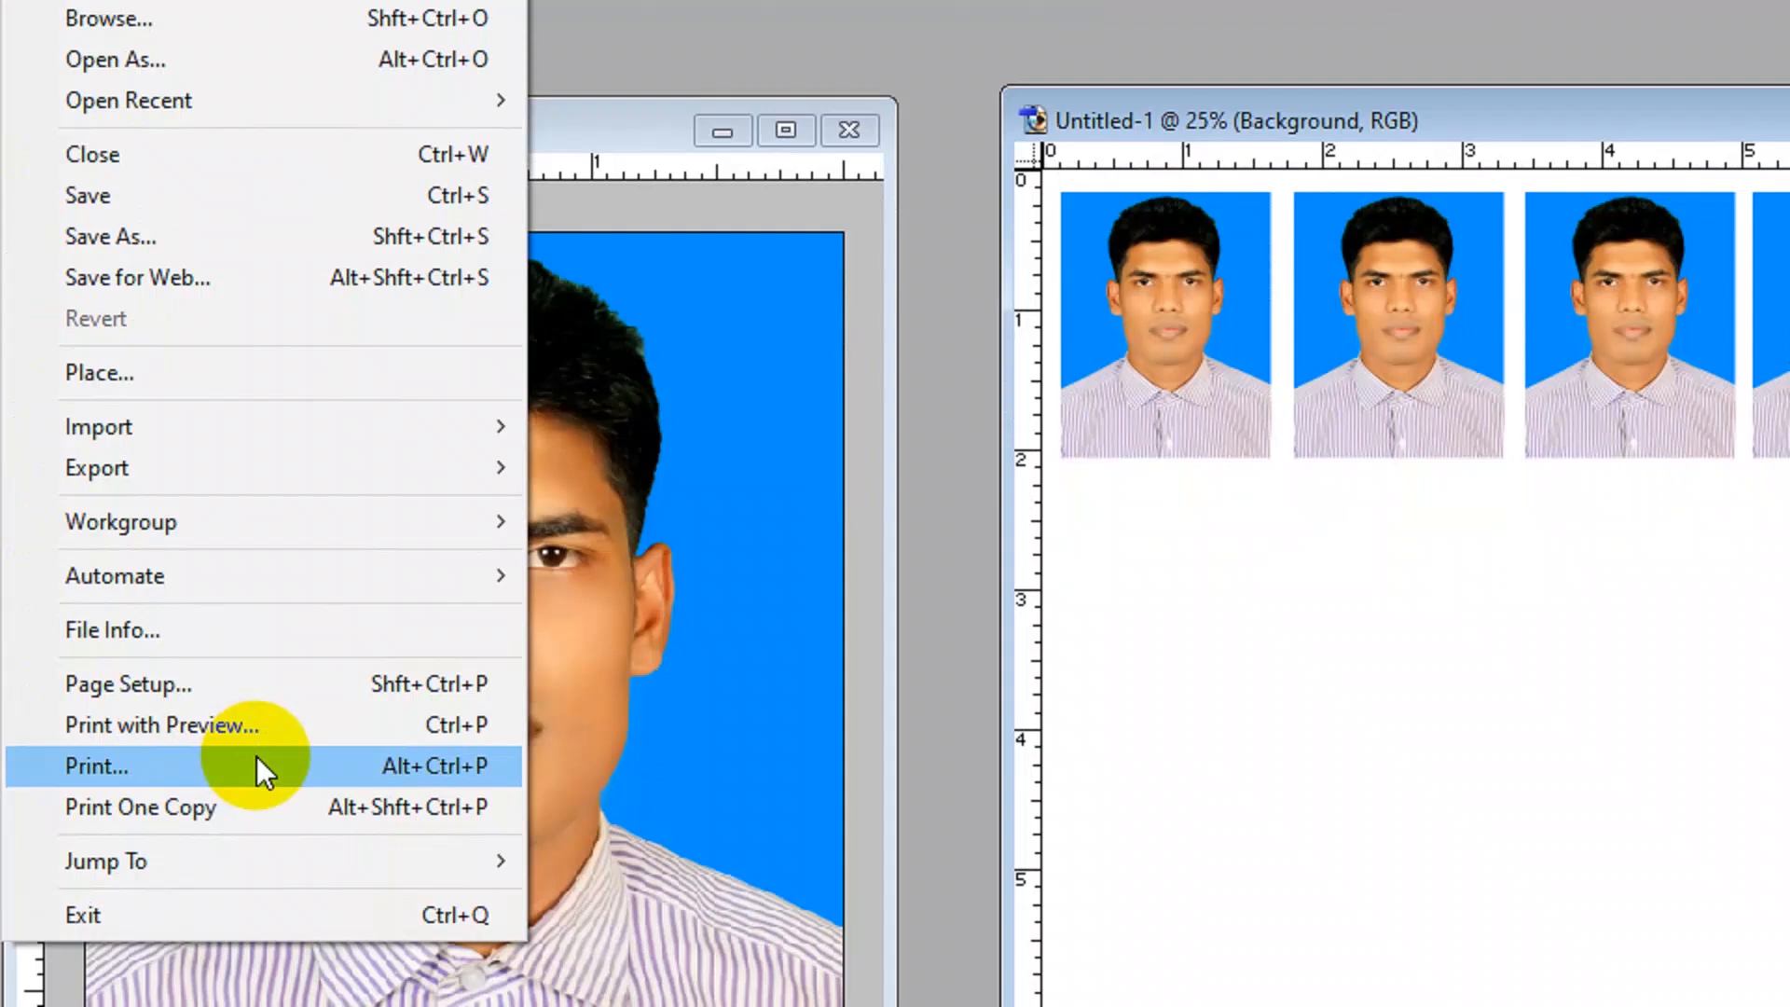
{"action": "left_click", "coordinate": [255, 757]}
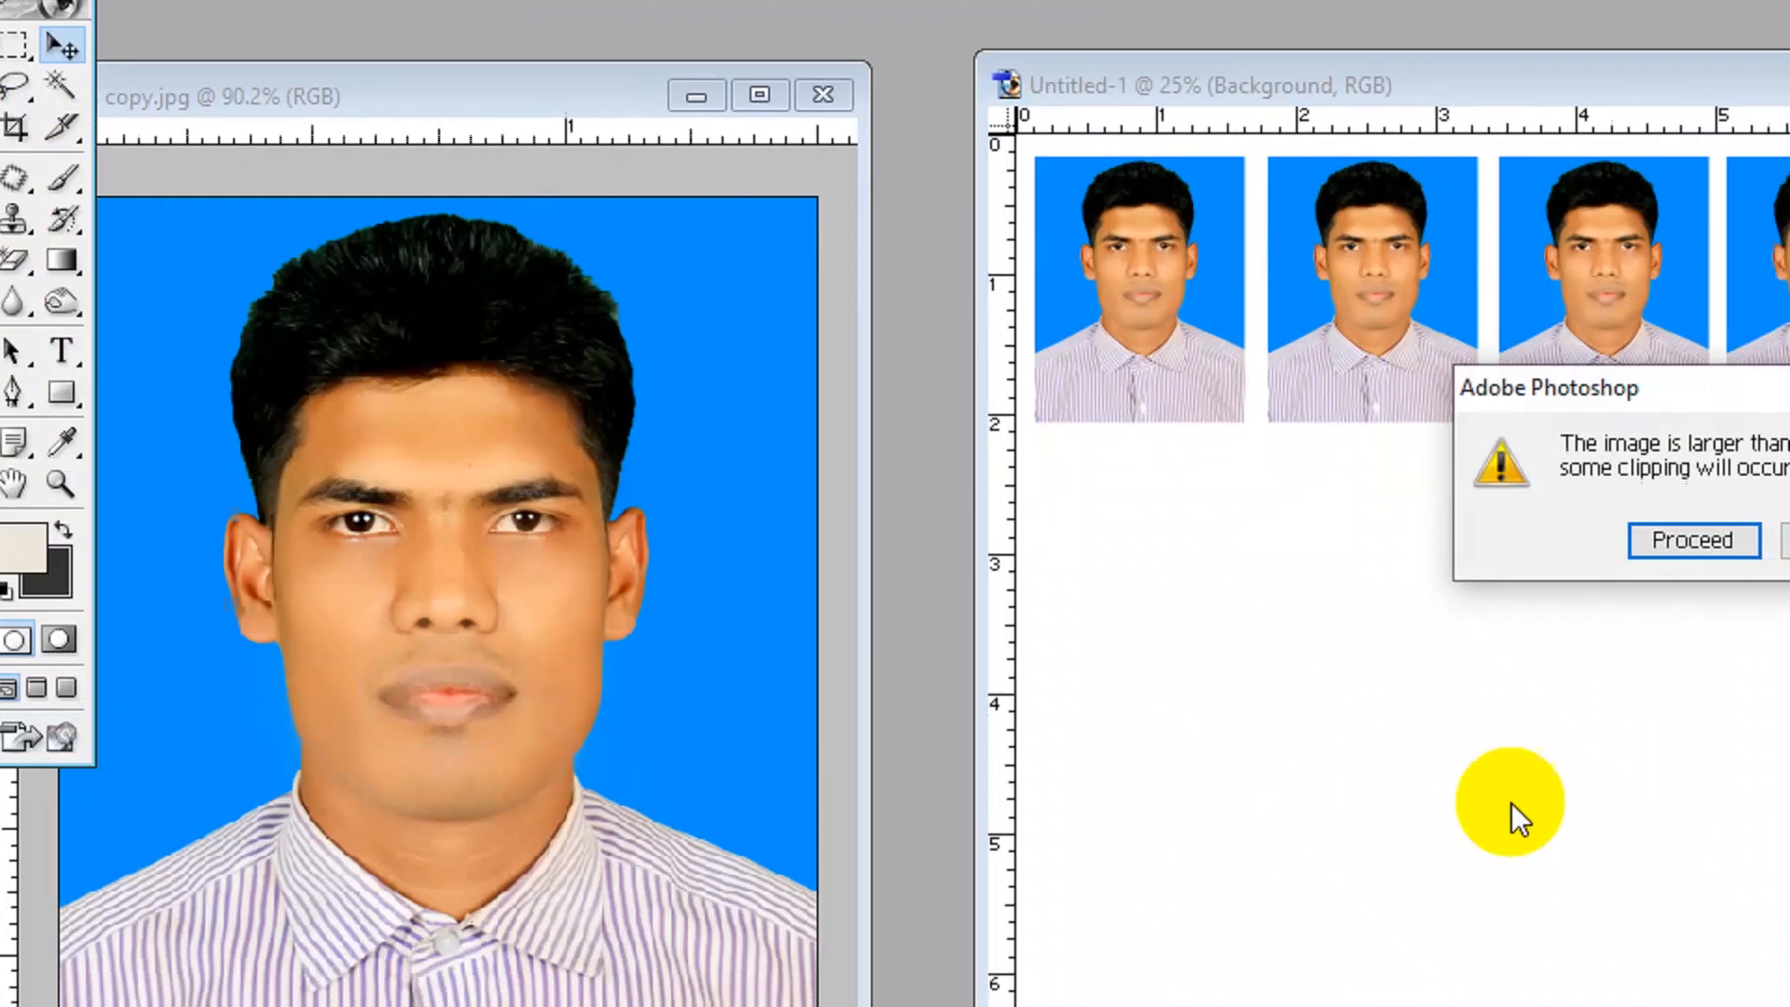
{"action": "left_click", "coordinate": [1695, 540]}
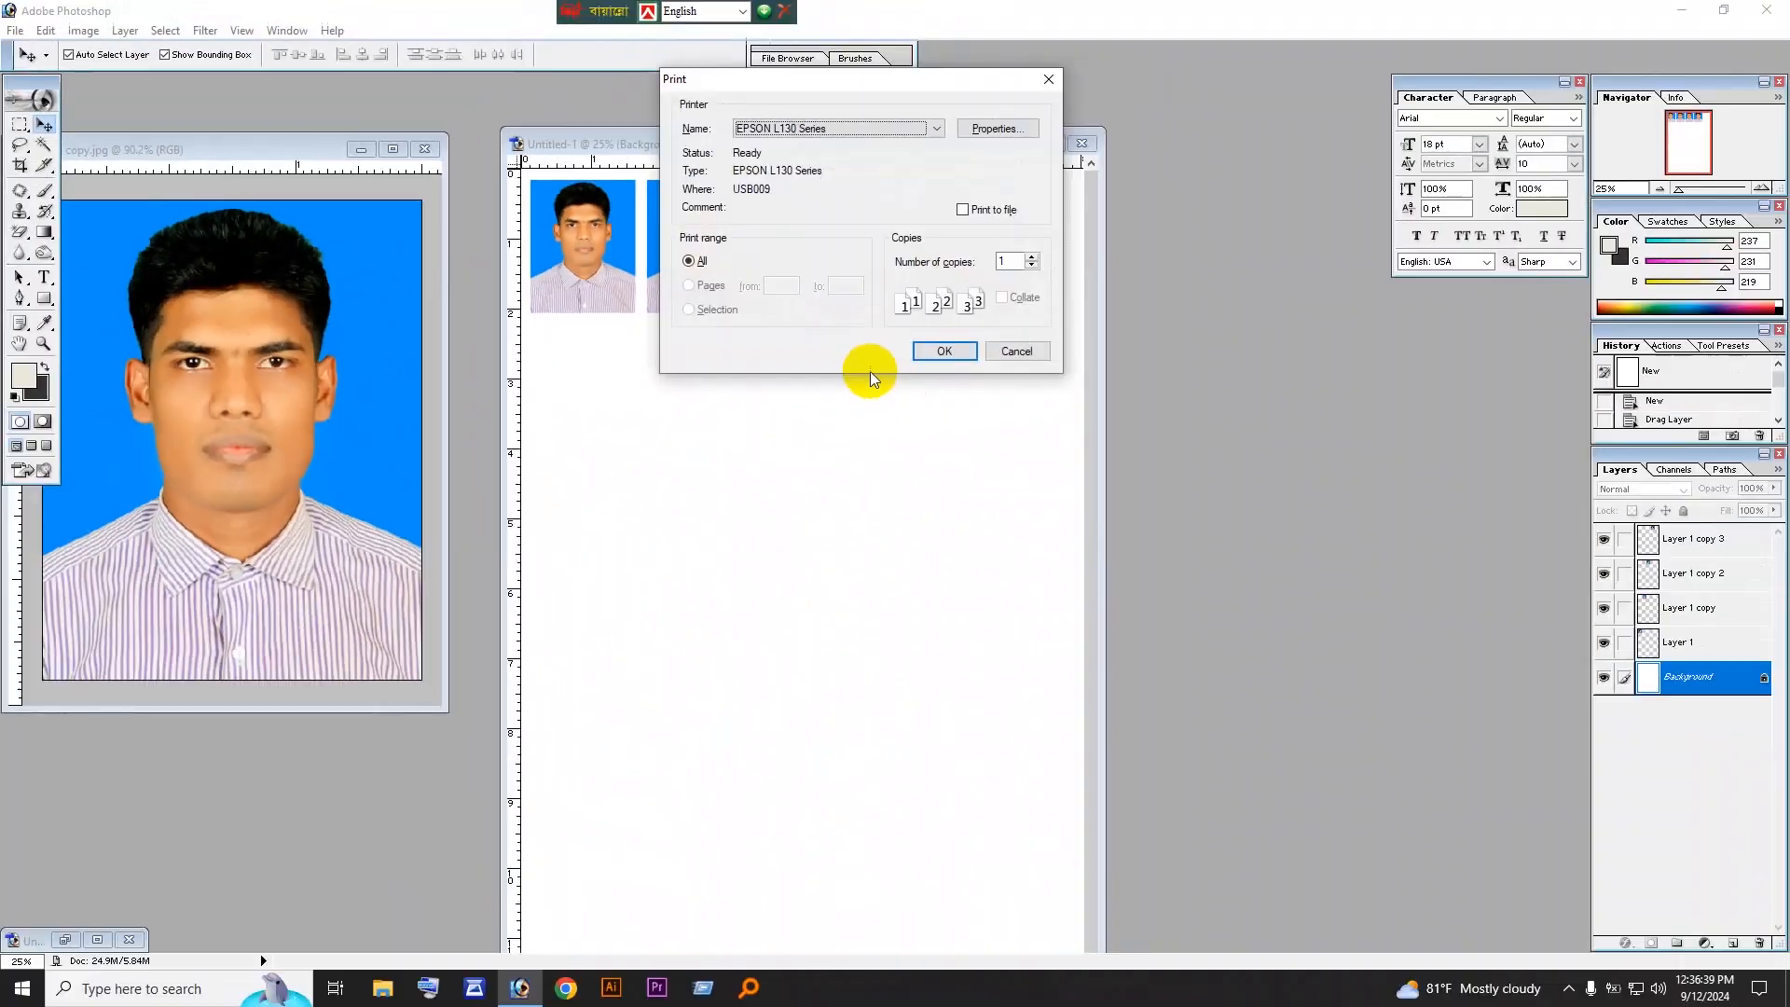
{"action": "left_click_drag", "start_coordinate": [868, 82], "coordinate": [753, 385]}
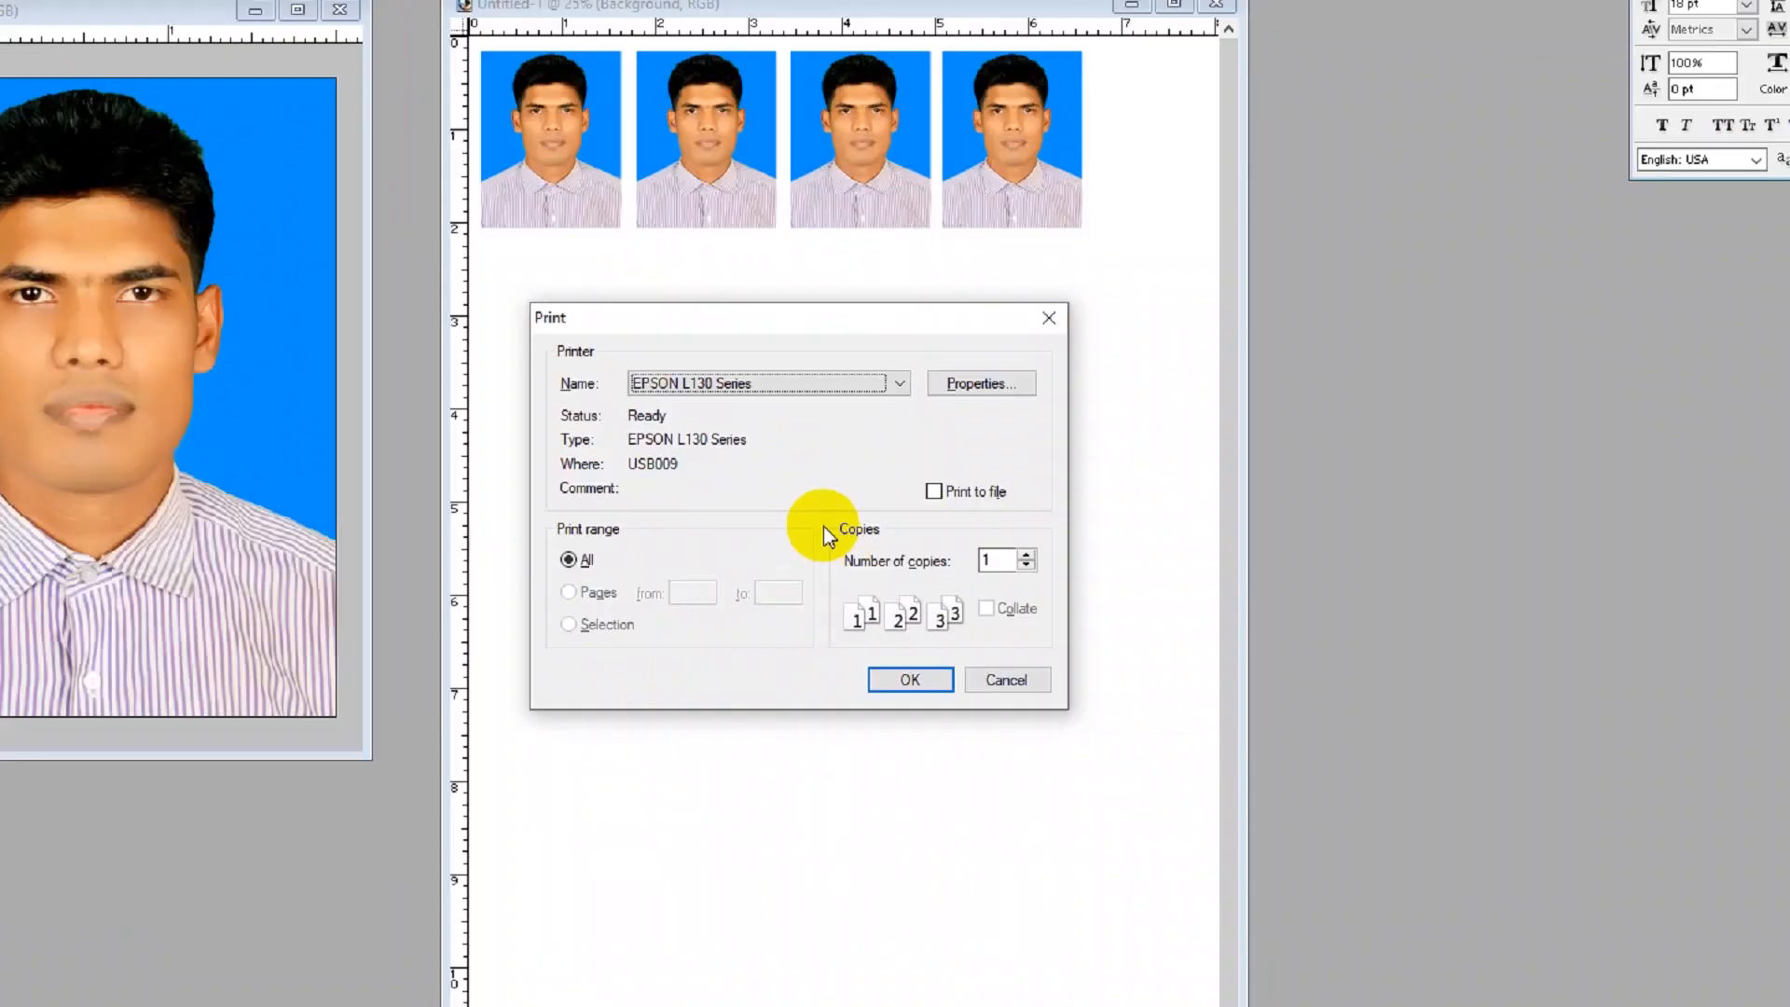
{"action": "left_click", "coordinate": [840, 385]}
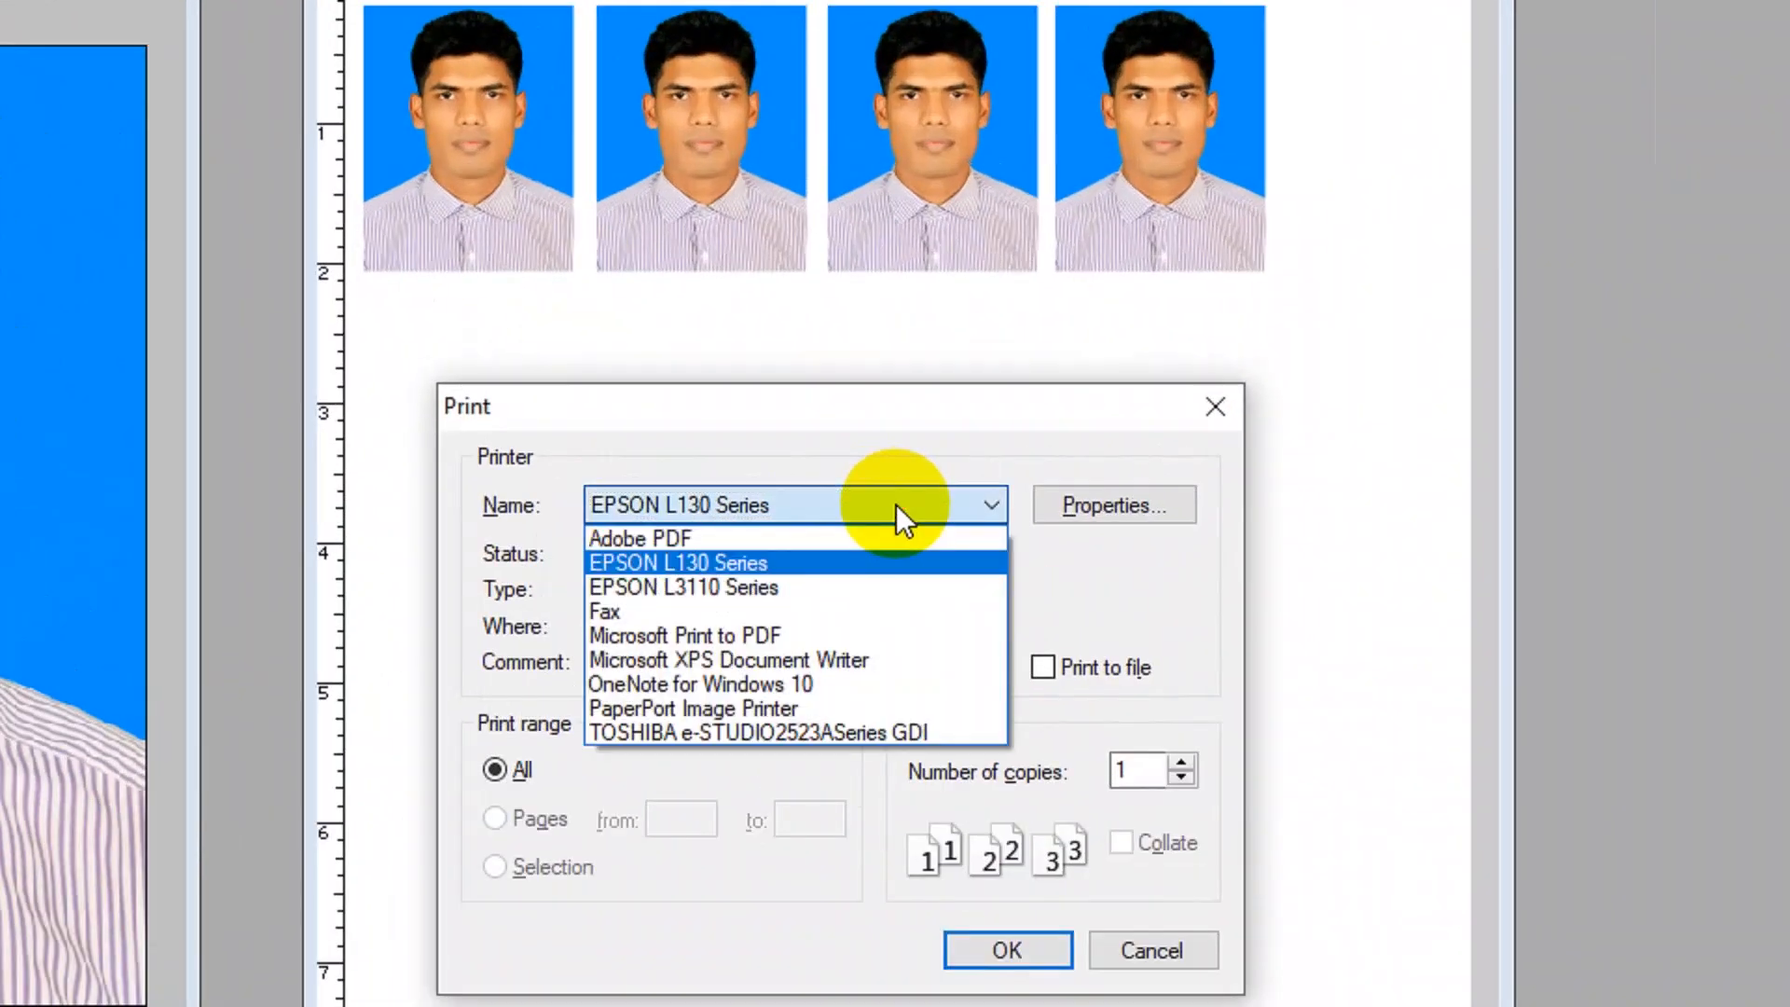
{"action": "left_click", "coordinate": [724, 562]}
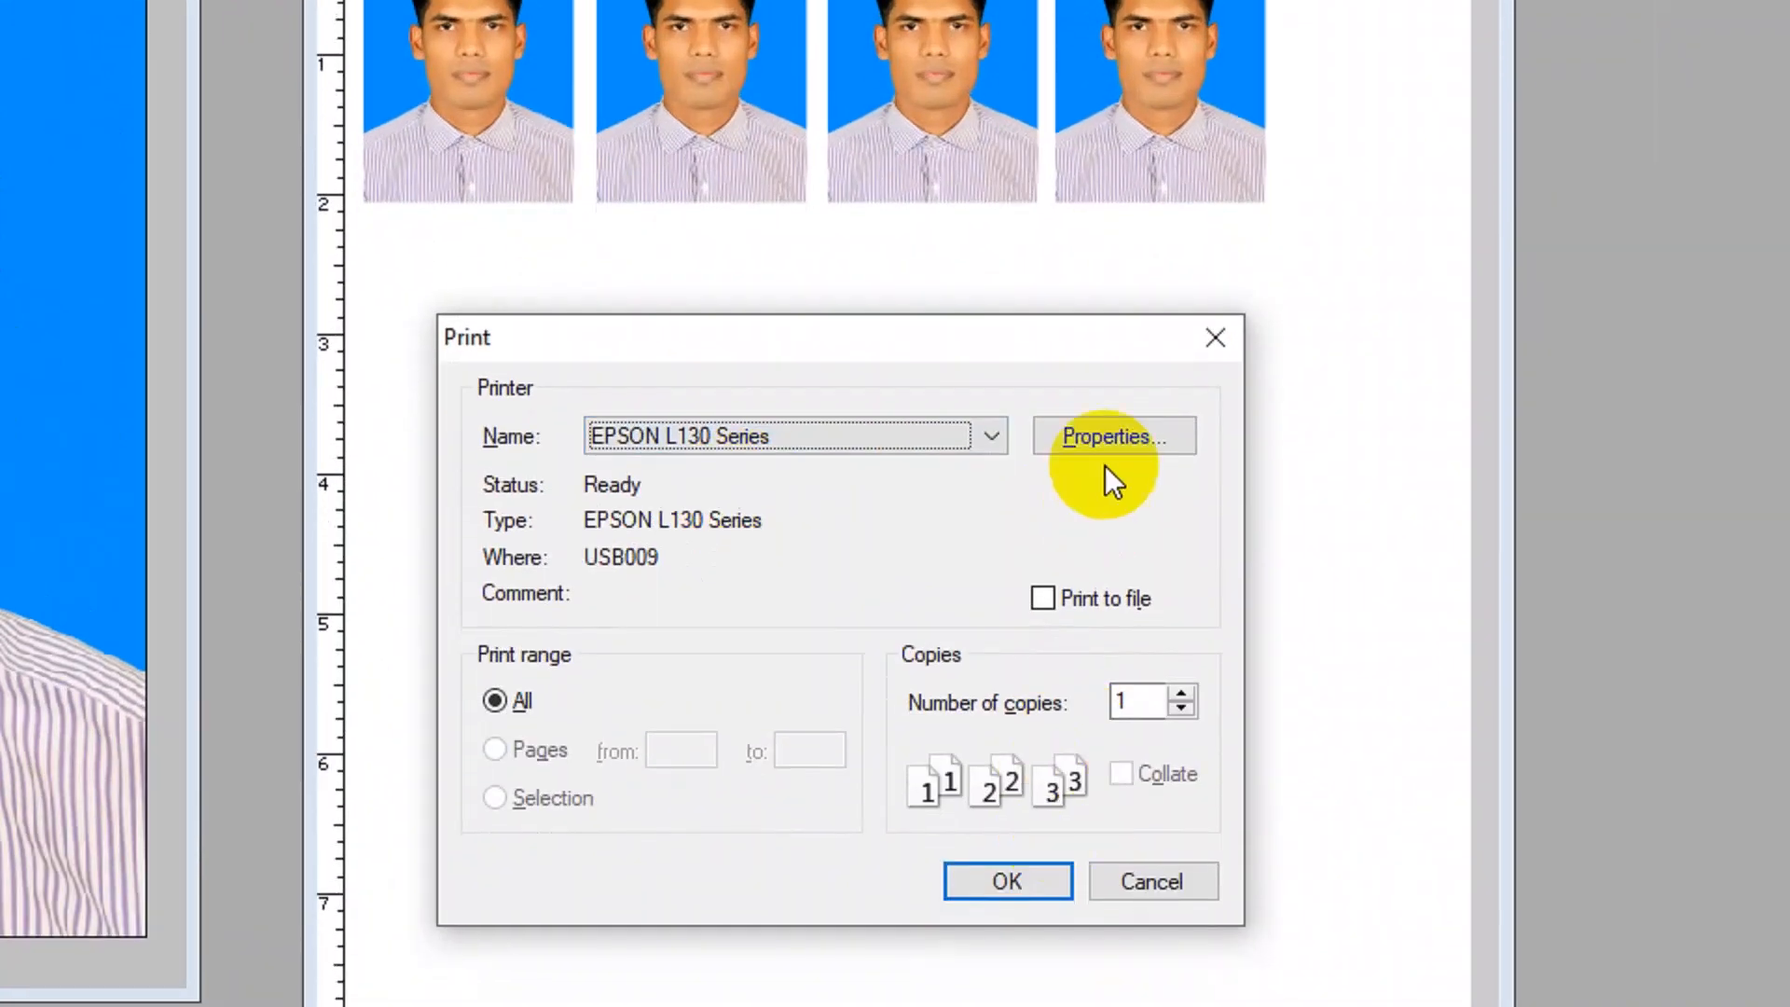
Step: Open the EPSON L130 Series properties and set the document size to A4 210 x 297 mm
{"action": "left_click", "coordinate": [1107, 439]}
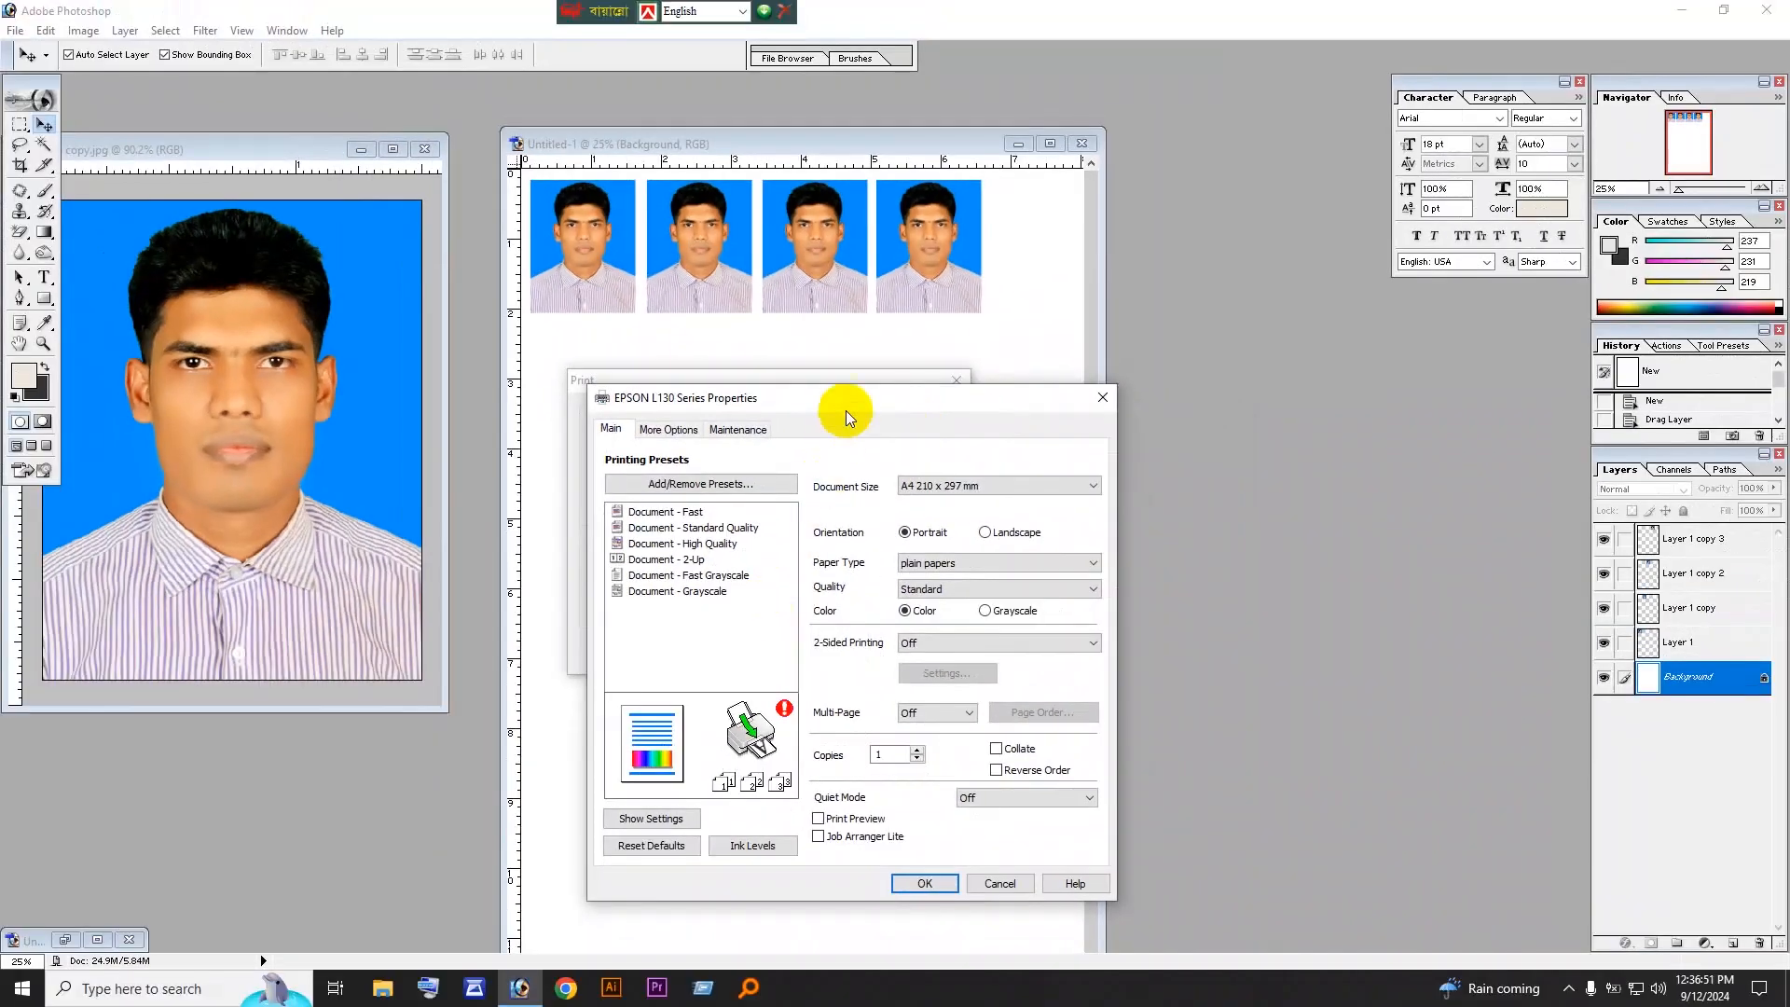
{"action": "left_click_drag", "start_coordinate": [994, 385], "coordinate": [1129, 429]}
{"action": "left_click_drag", "start_coordinate": [913, 431], "coordinate": [790, 337]}
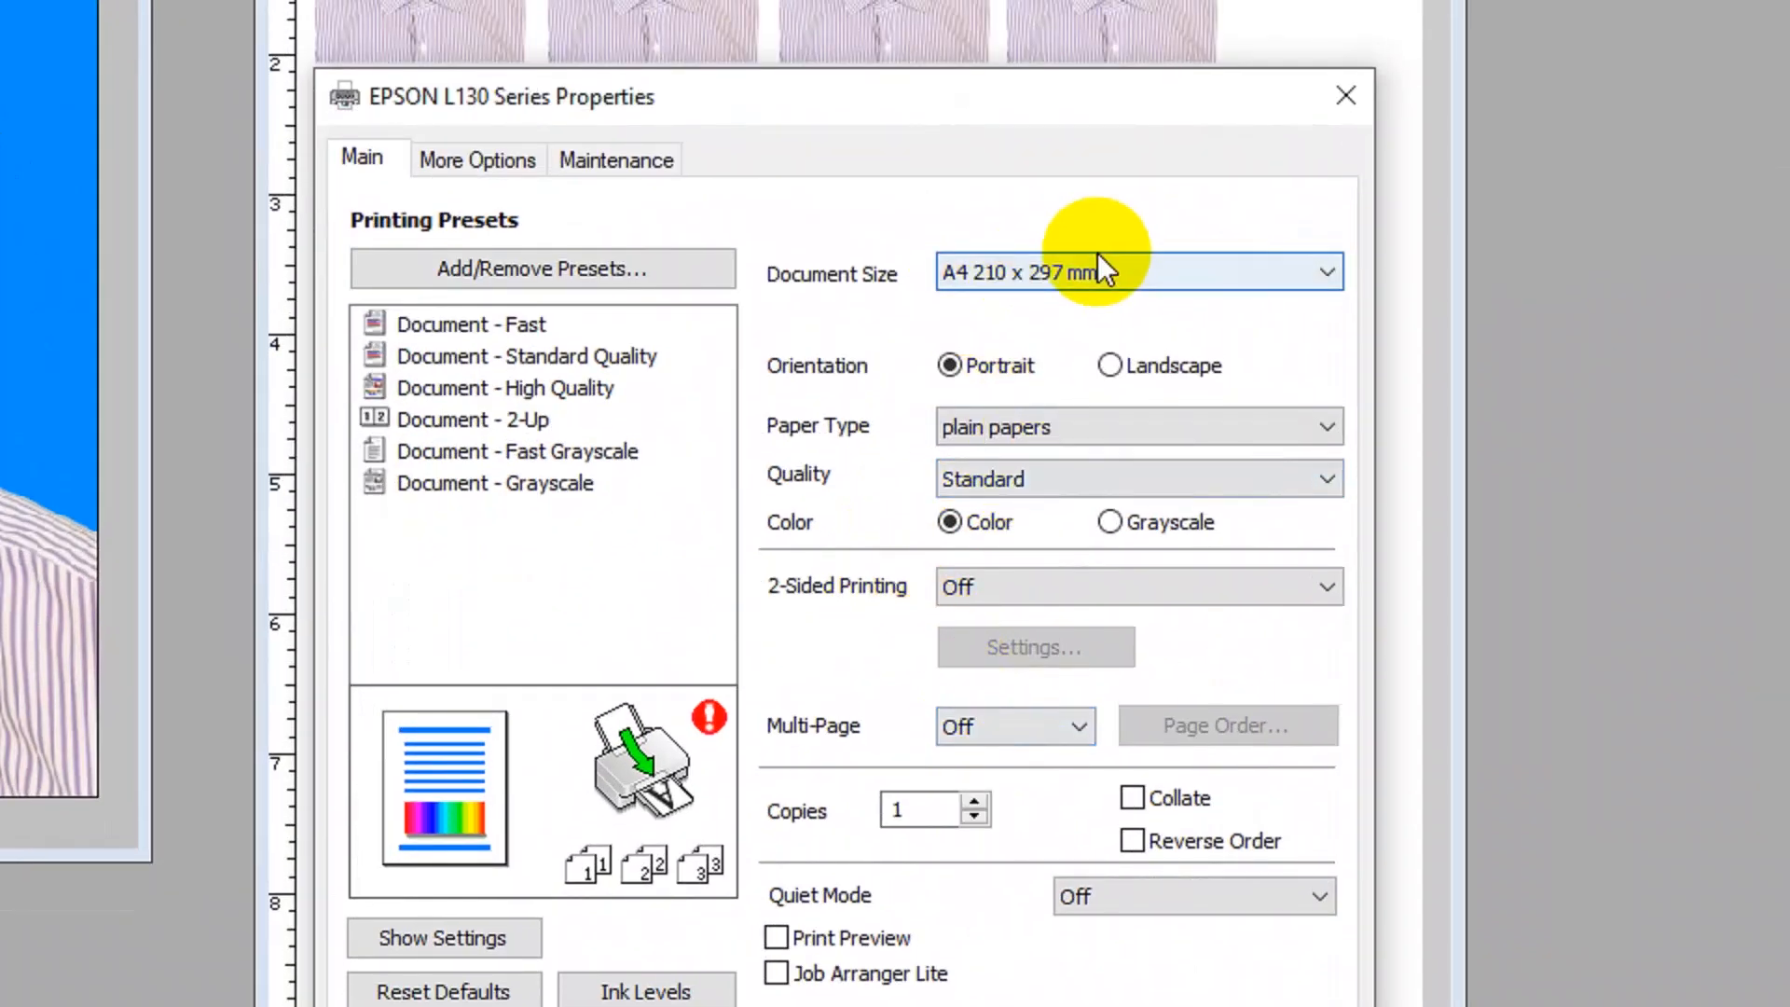
{"action": "left_click", "coordinate": [1102, 294]}
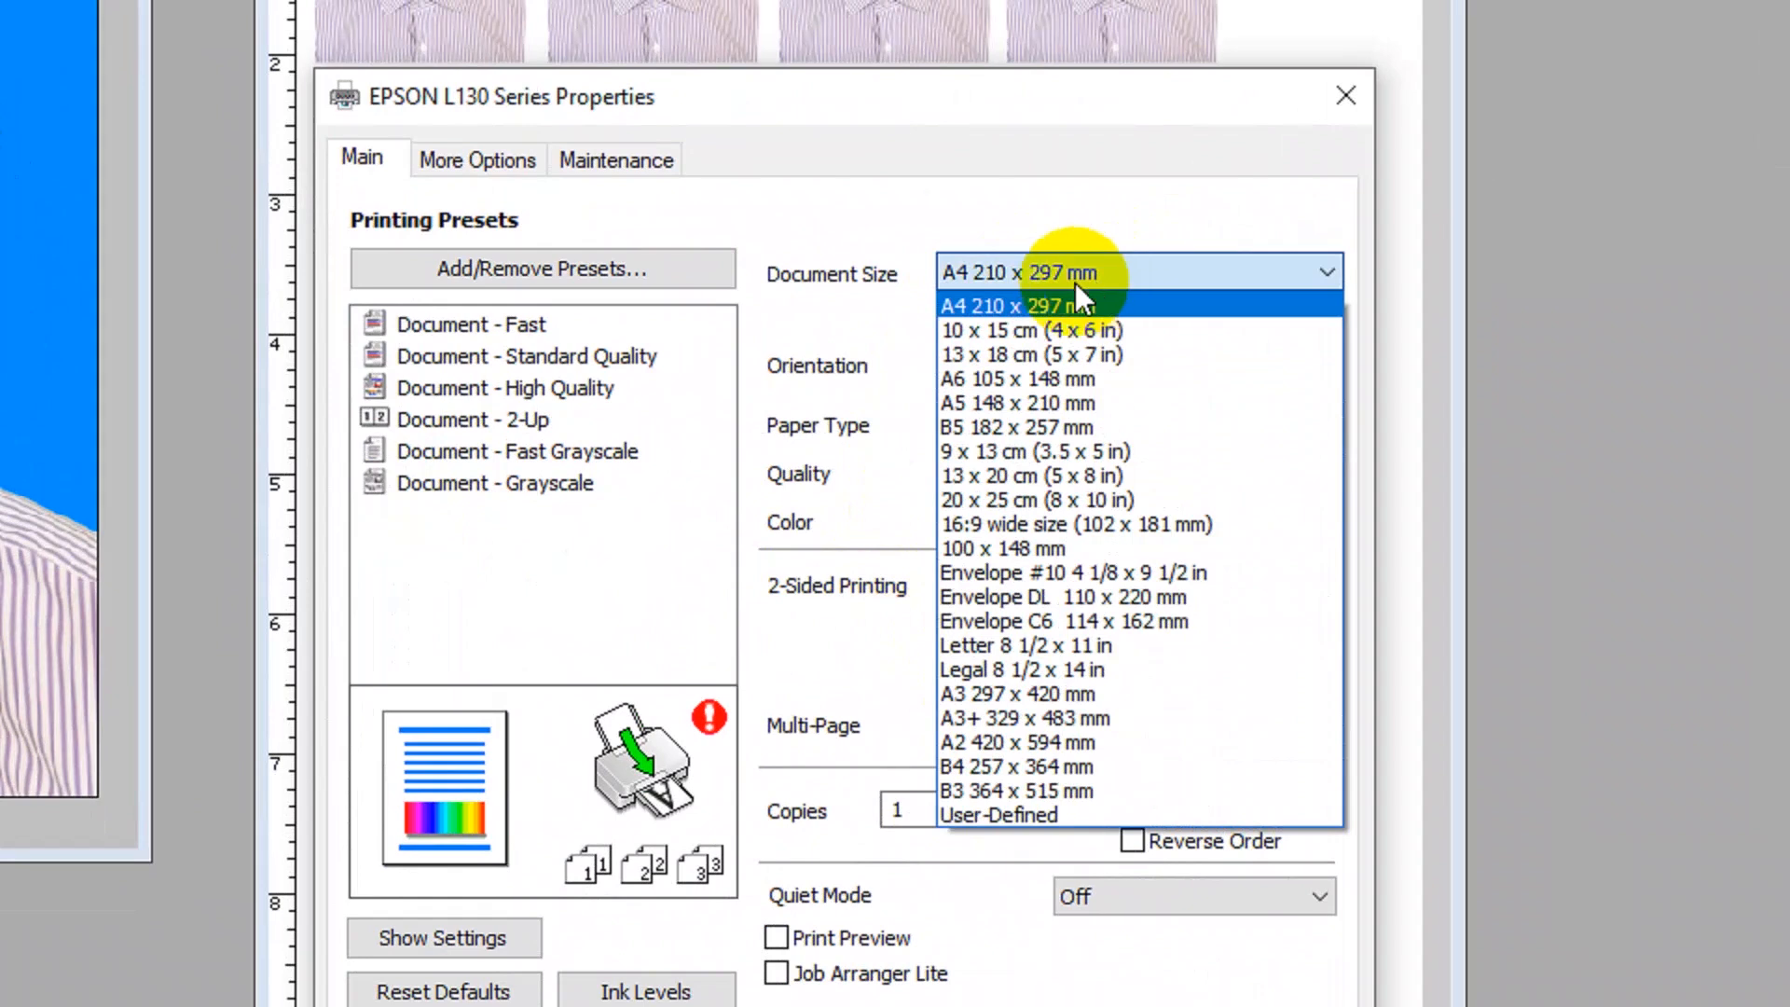
{"action": "left_click", "coordinate": [1016, 310]}
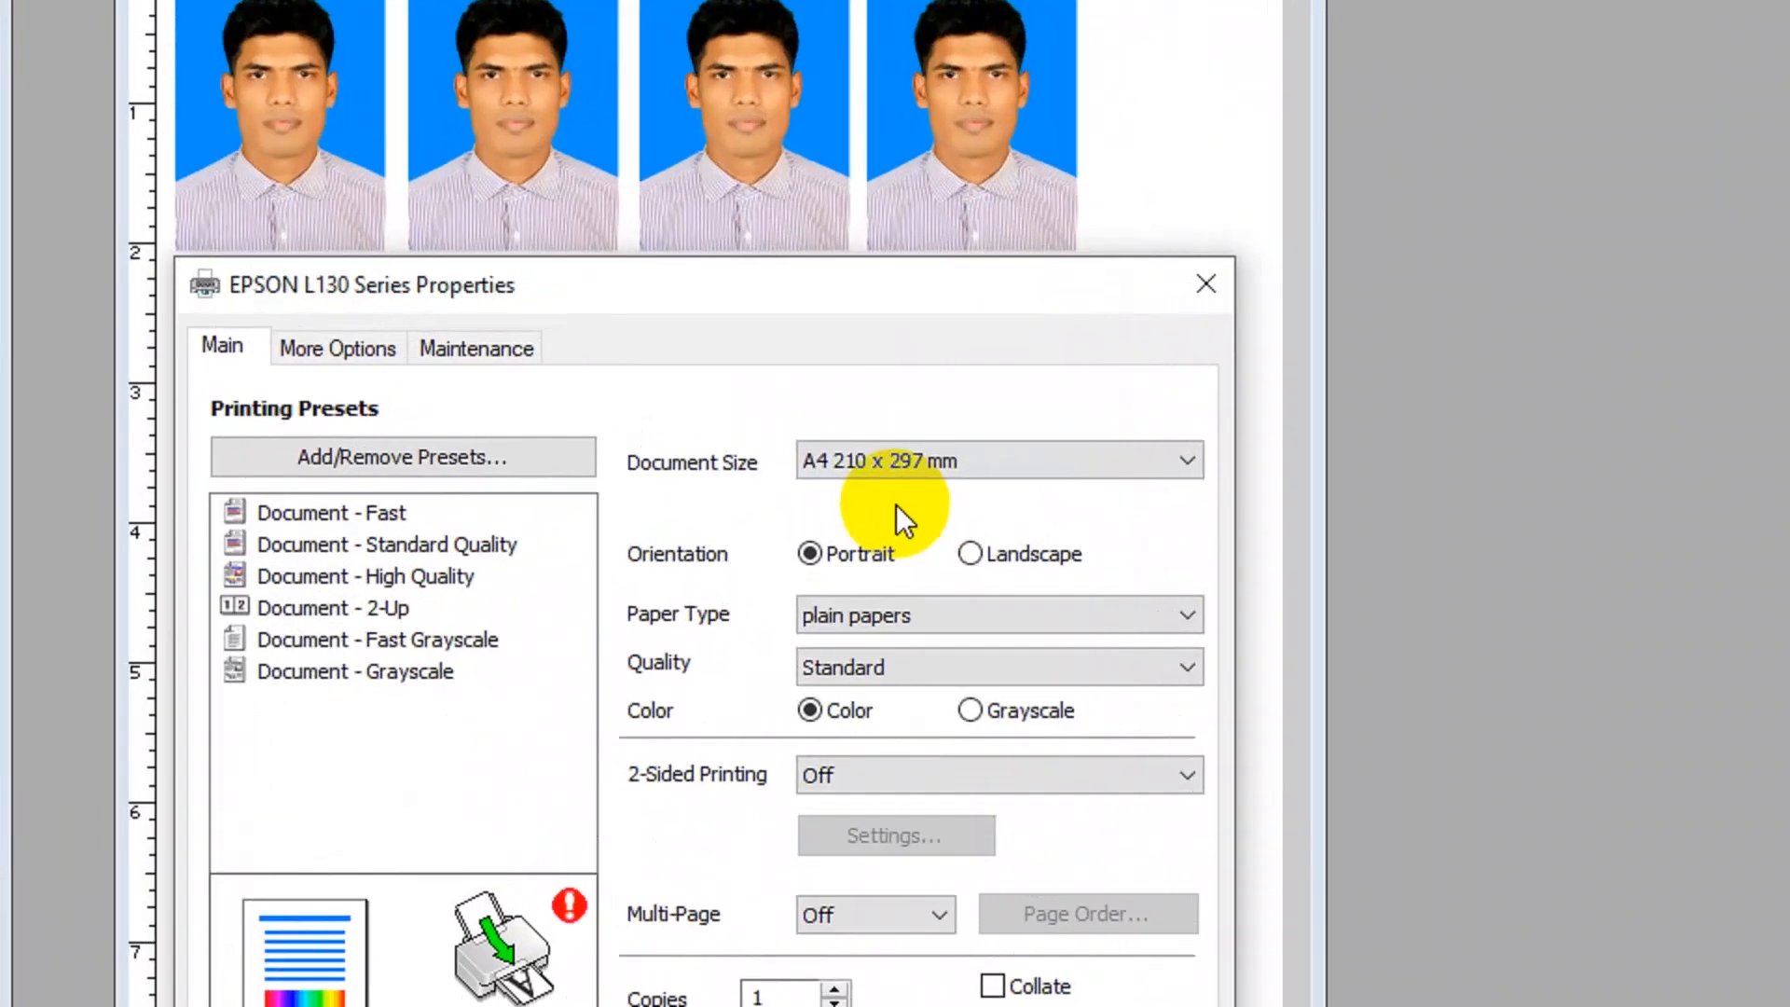
Step: Try Epson Premium Glossy as the paper type and set it to Epson Matte
{"action": "left_click", "coordinate": [847, 618]}
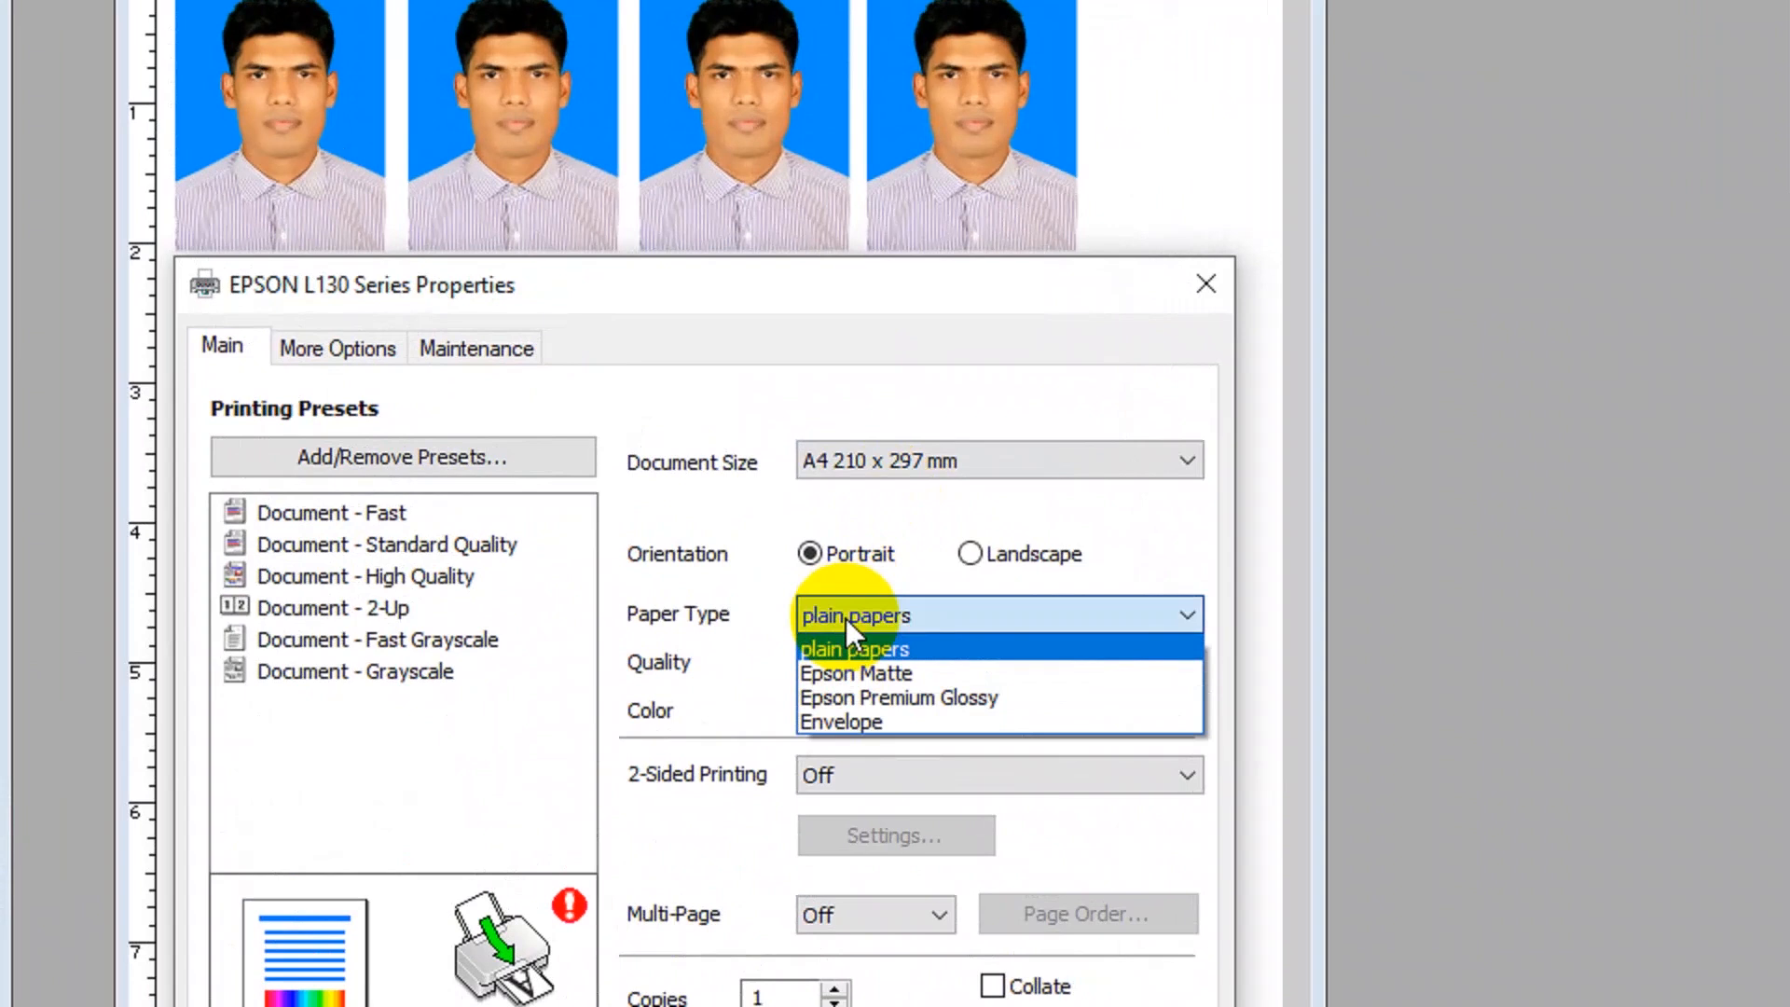
{"action": "left_click", "coordinate": [841, 672]}
{"action": "left_click", "coordinate": [866, 617]}
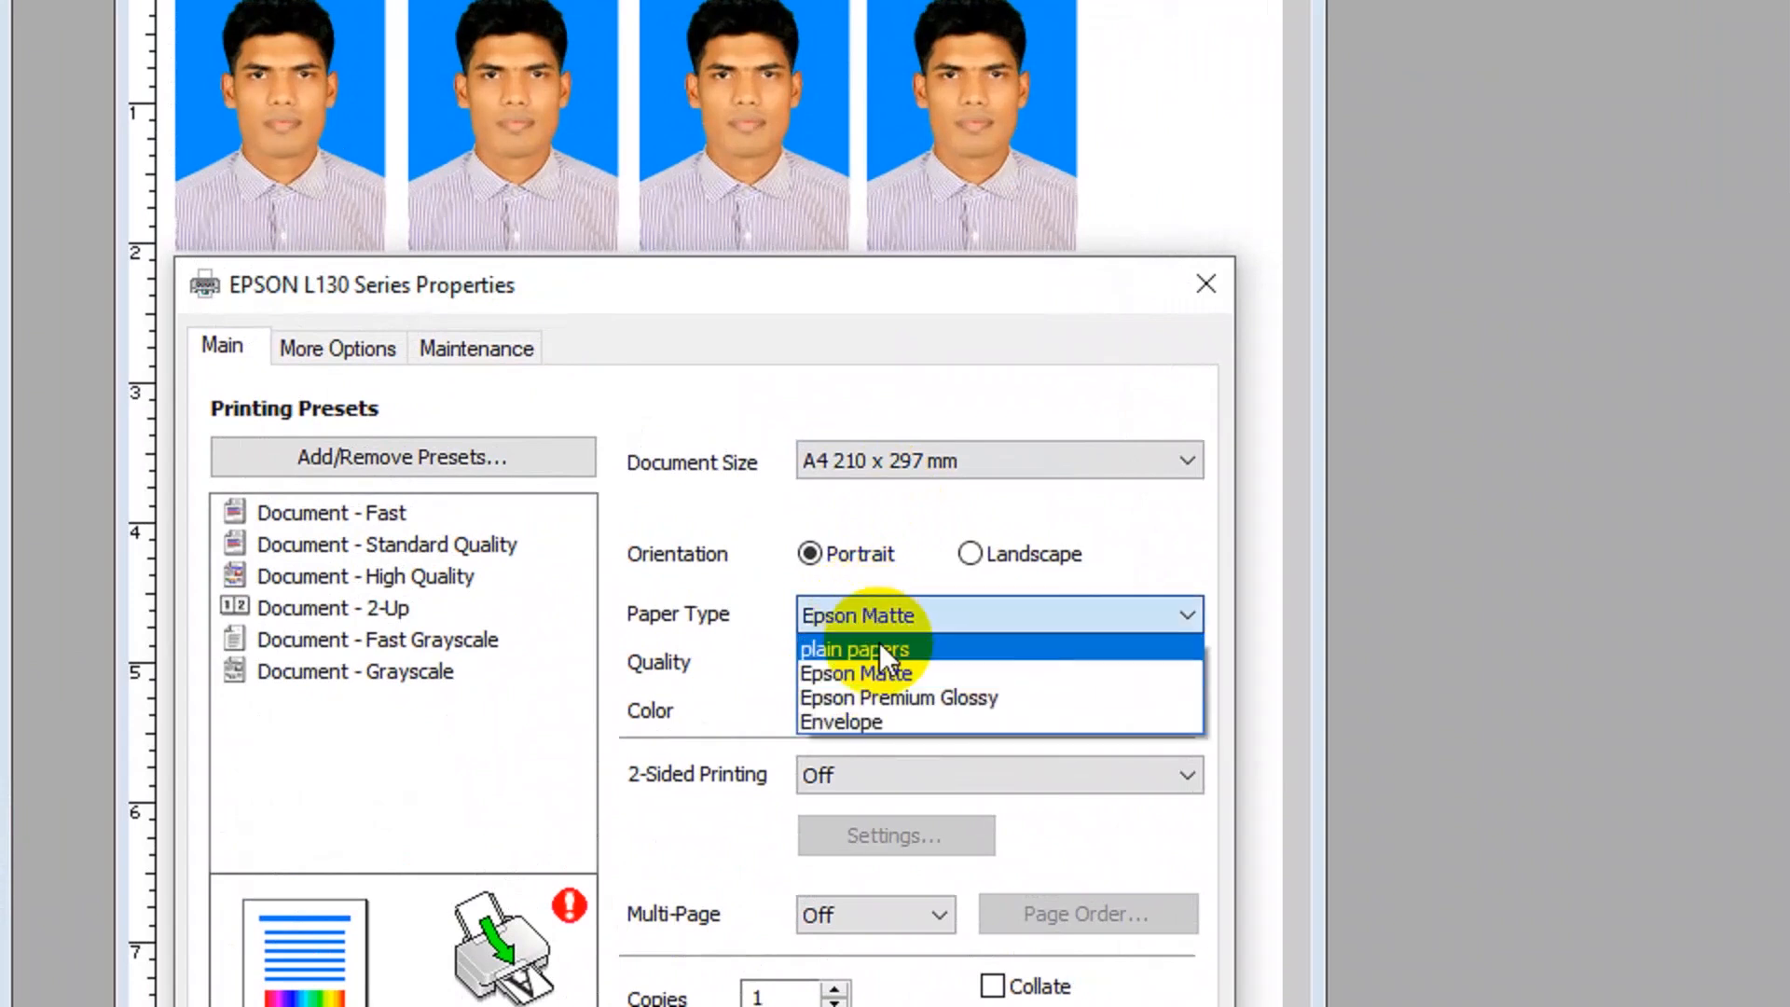
{"action": "left_click", "coordinate": [888, 701]}
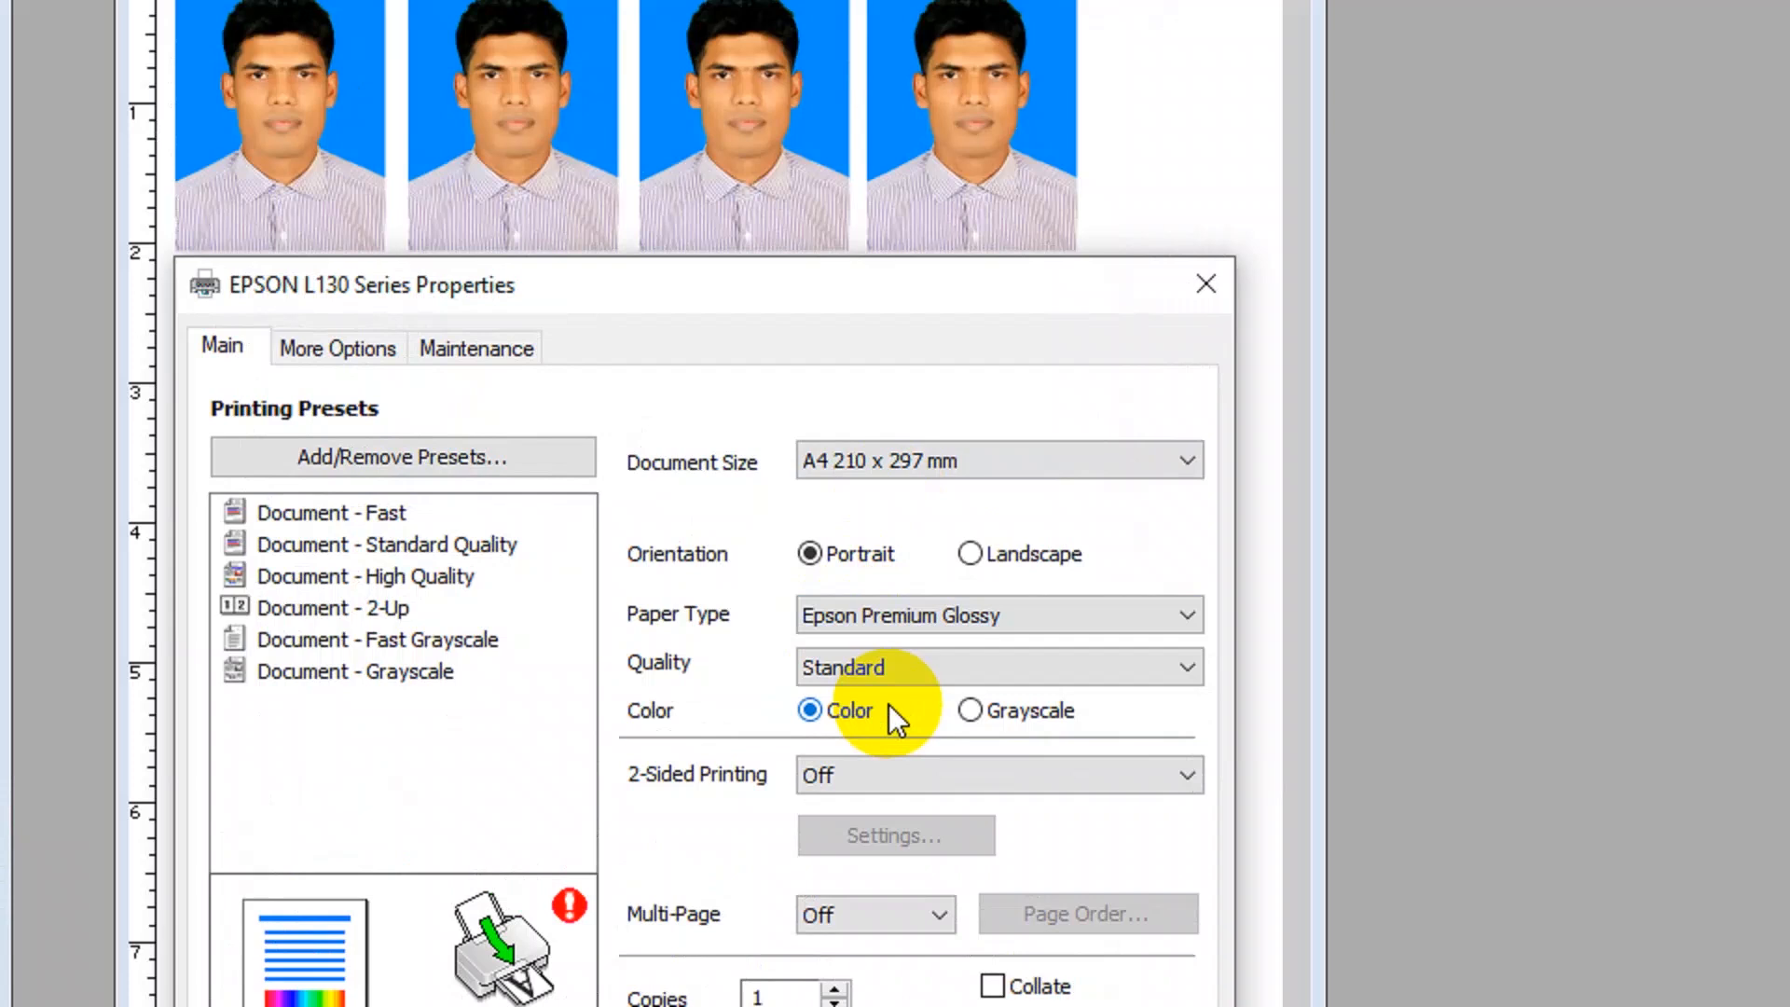
{"action": "left_click", "coordinate": [1004, 624]}
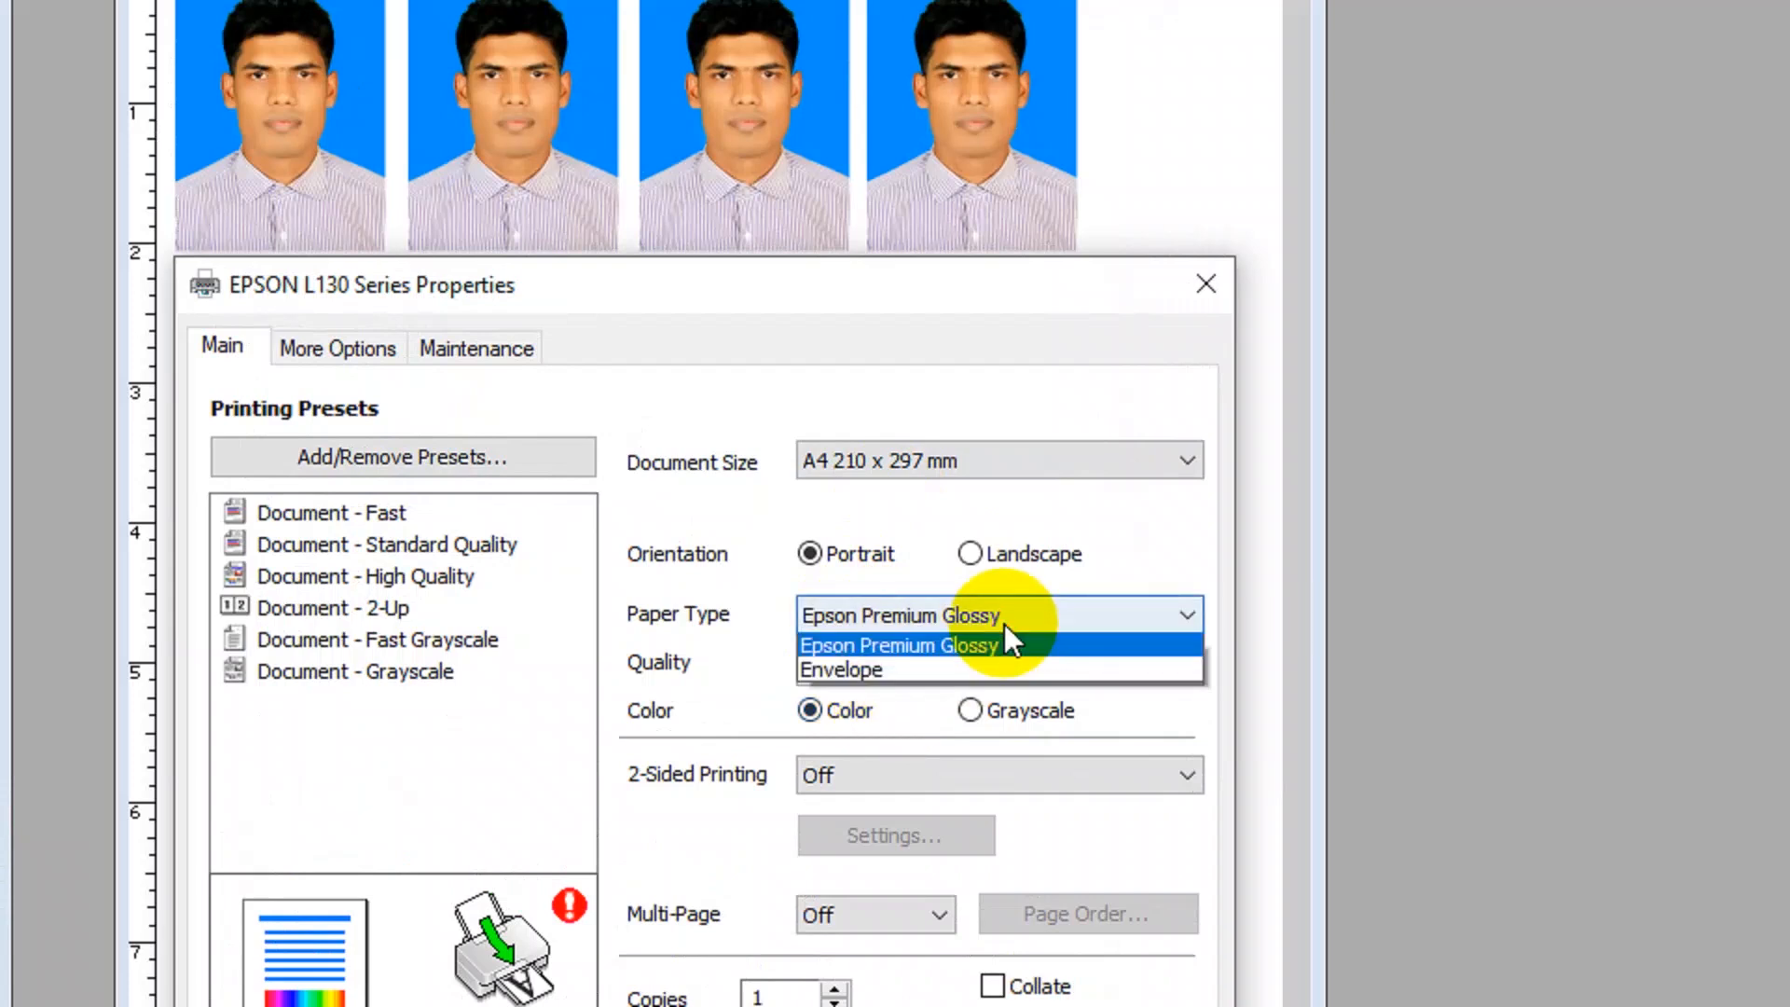
{"action": "left_click", "coordinate": [843, 673]}
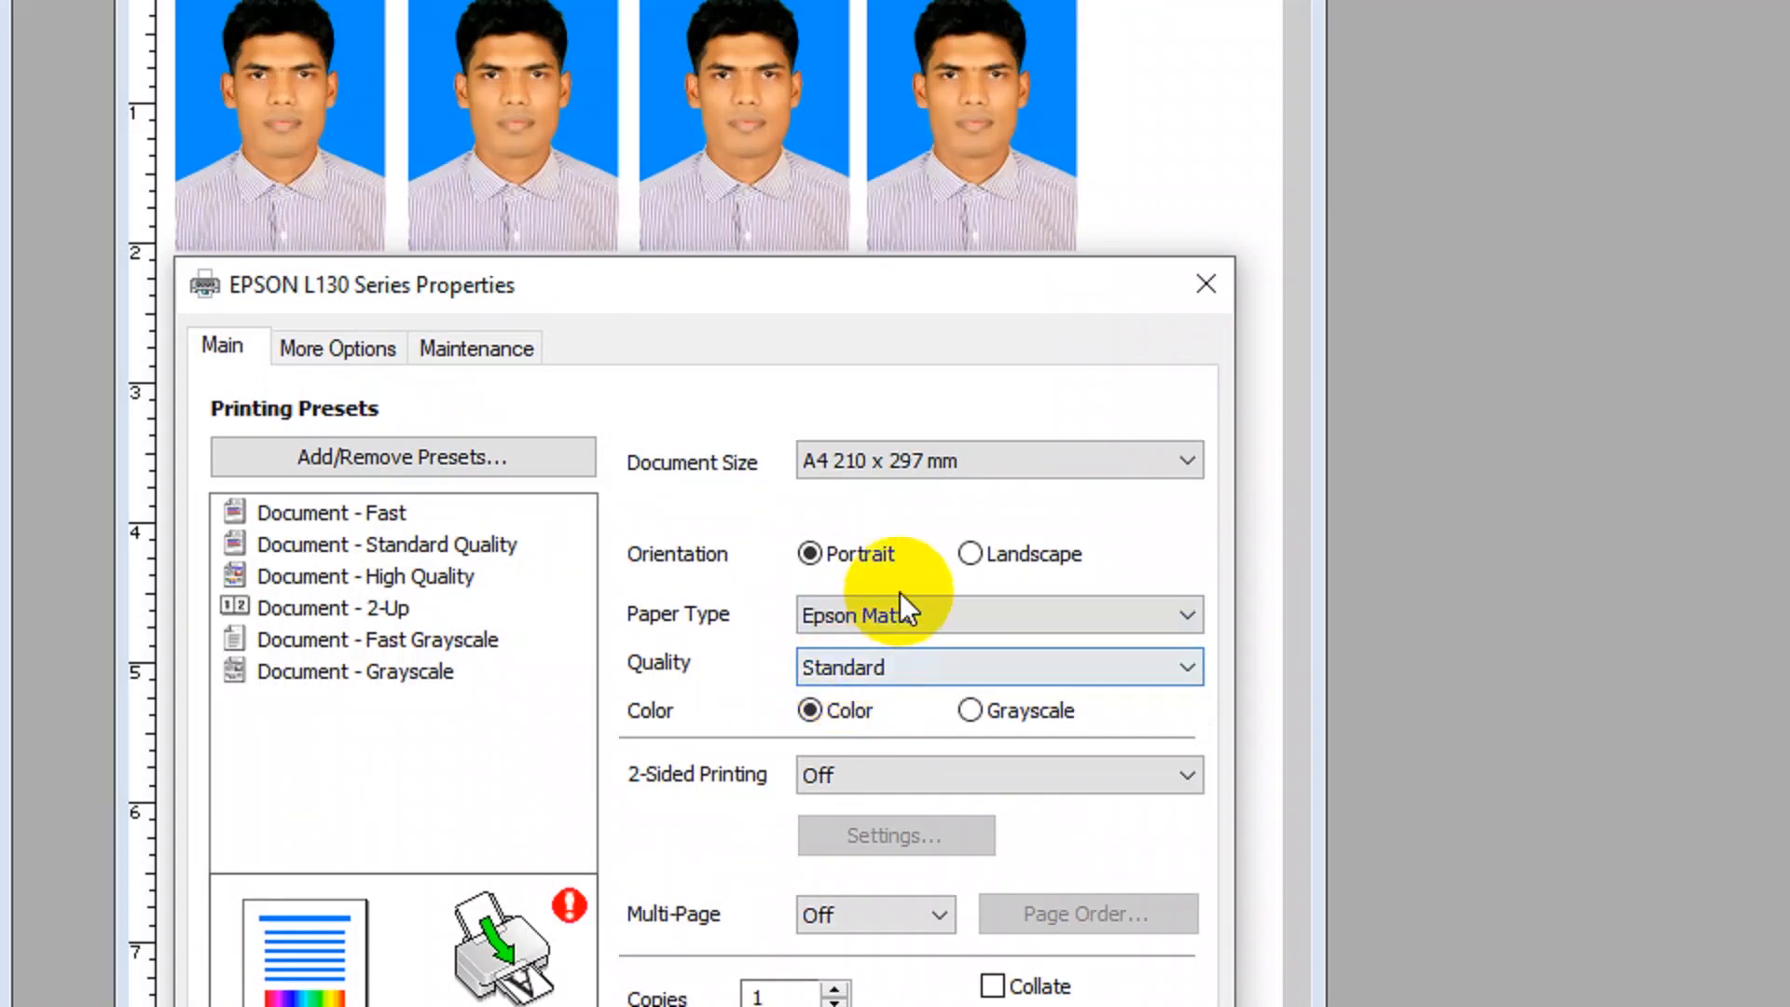
{"action": "left_click", "coordinate": [897, 616]}
{"action": "left_click", "coordinate": [897, 615]}
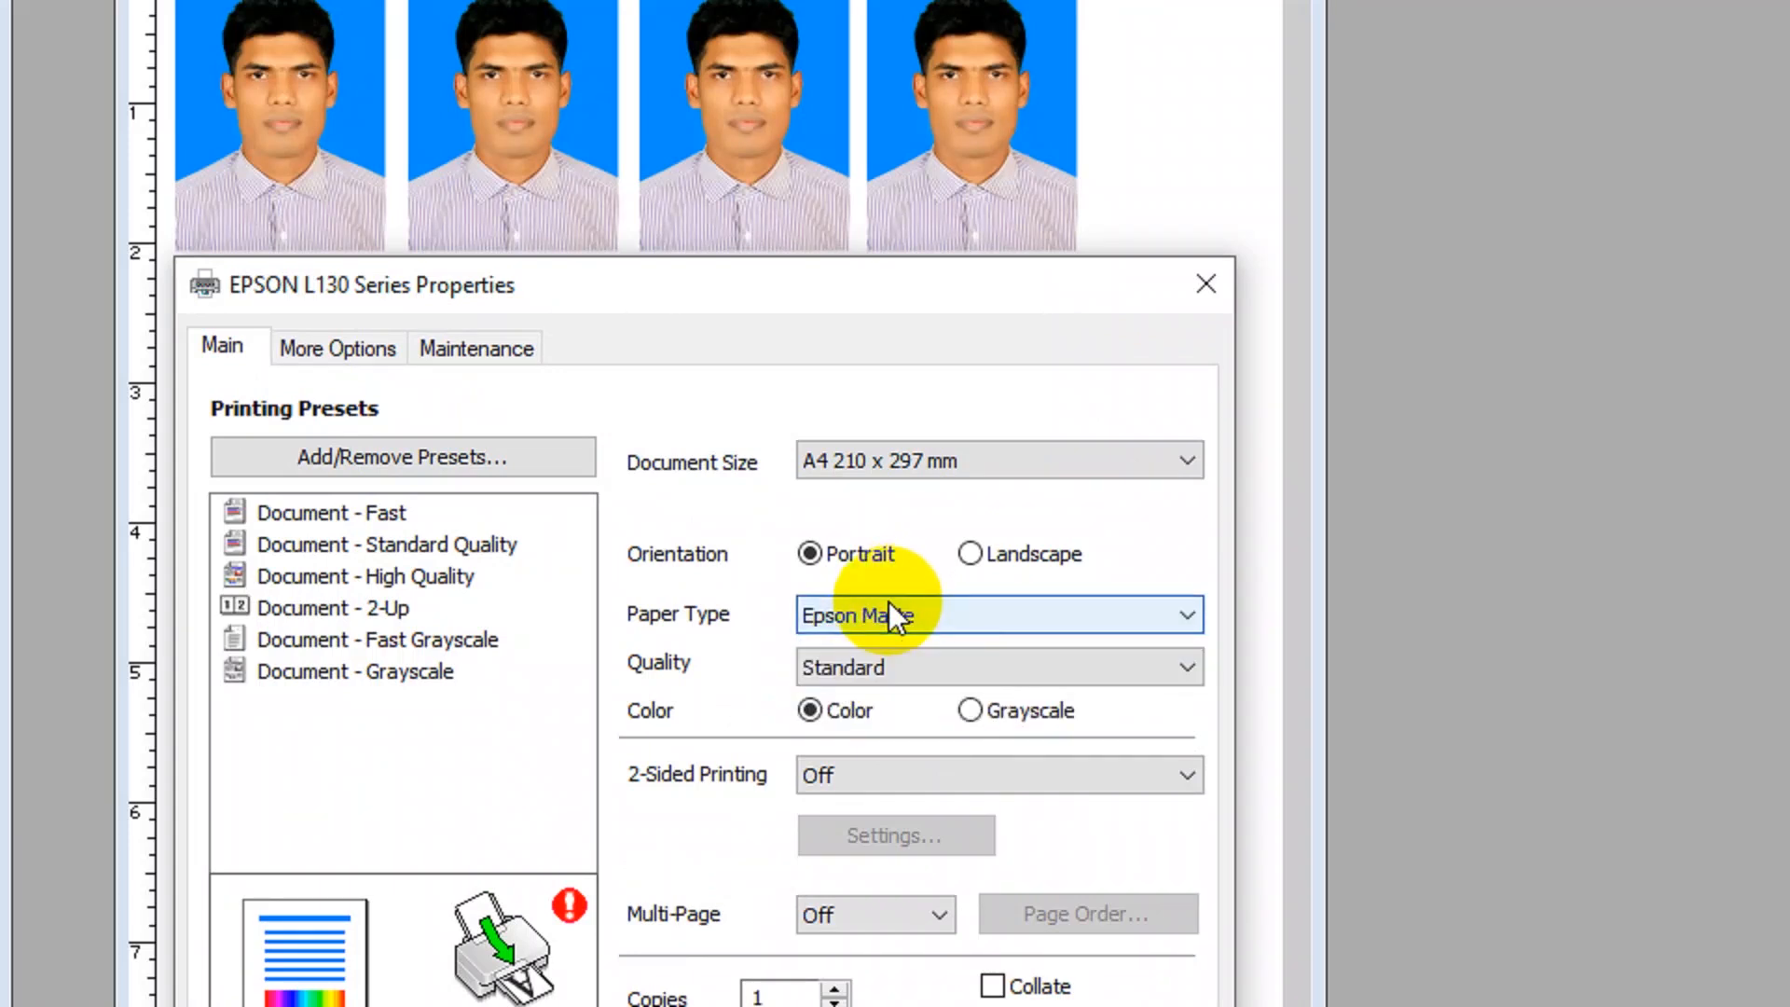
Step: Compare the quality options for Epson Matte paper and set the print quality to High
{"action": "left_click", "coordinate": [864, 668]}
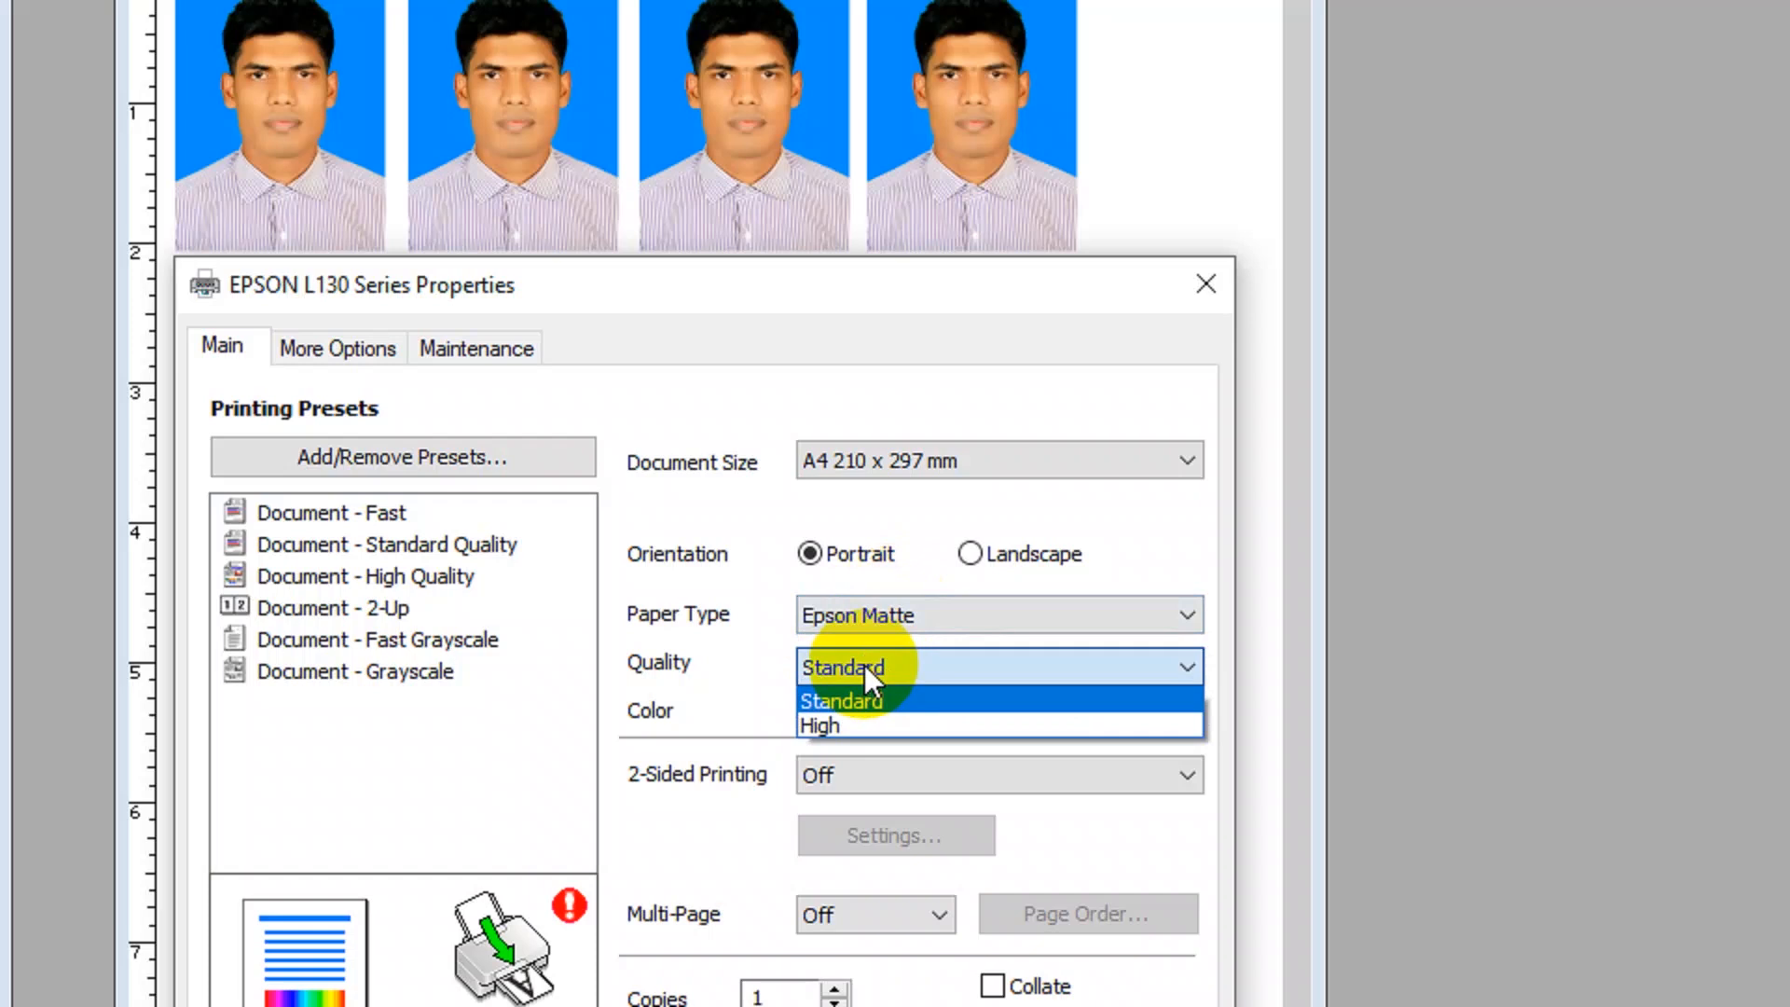
{"action": "left_click", "coordinate": [830, 726]}
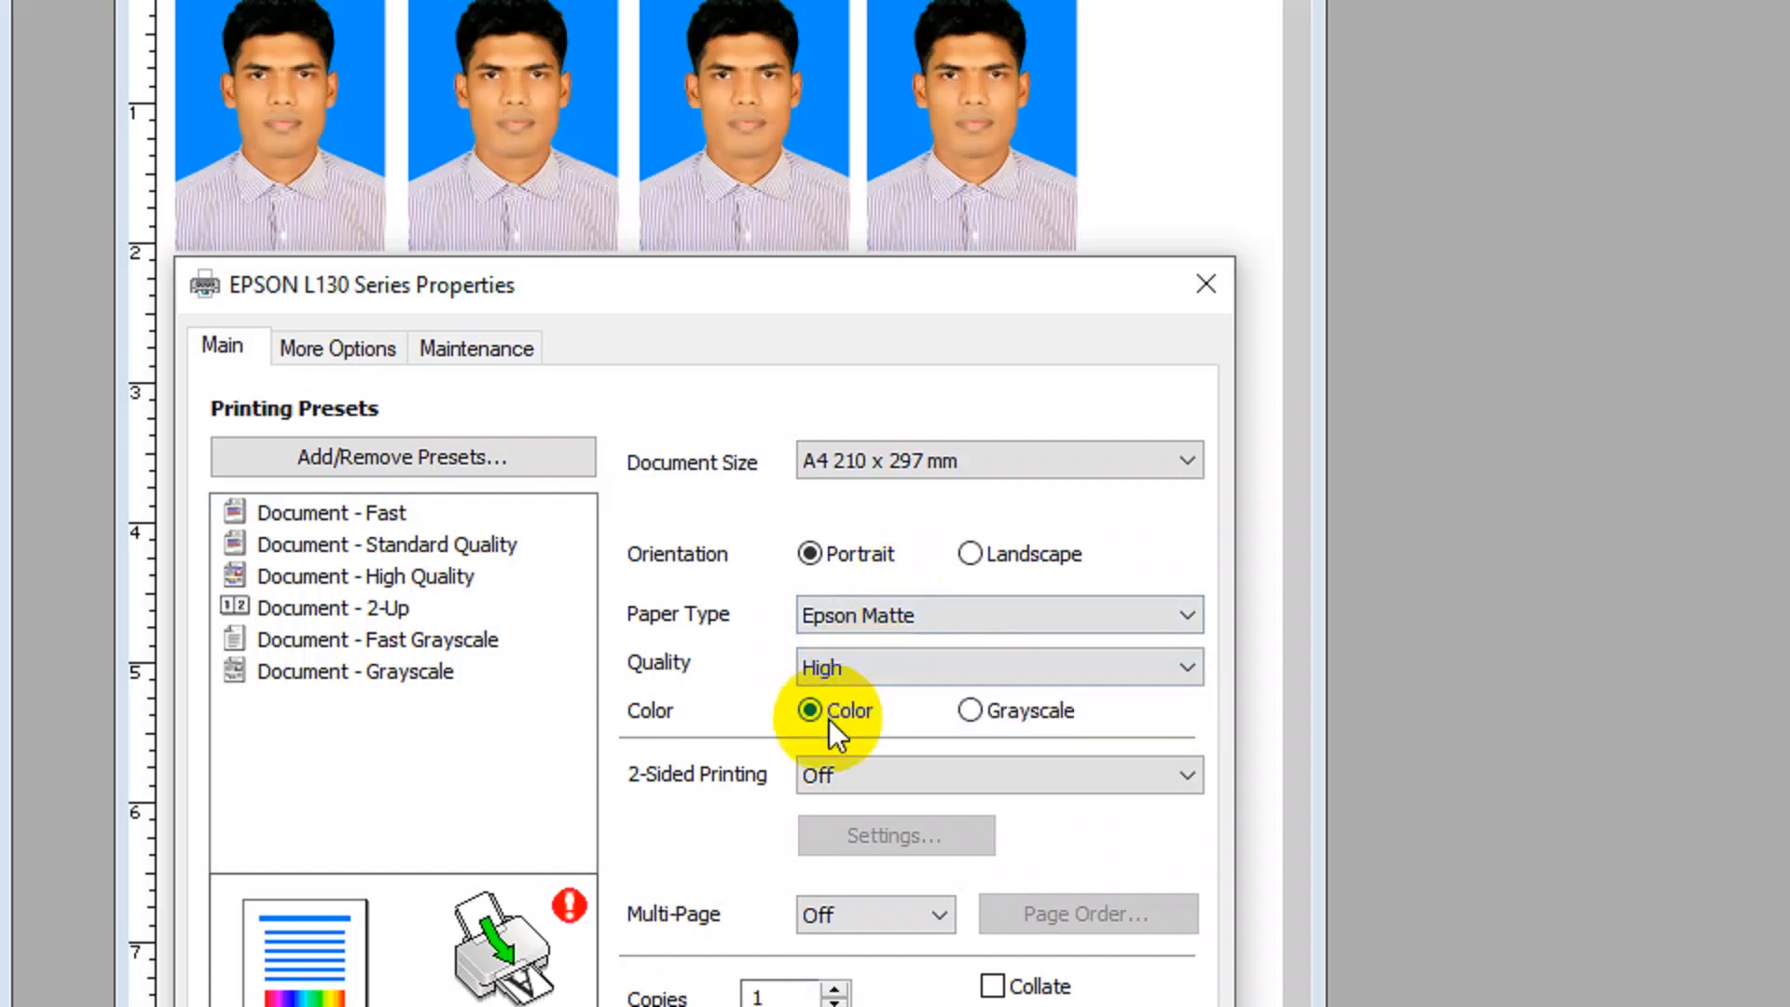
{"action": "left_click", "coordinate": [843, 665]}
{"action": "left_click", "coordinate": [860, 699]}
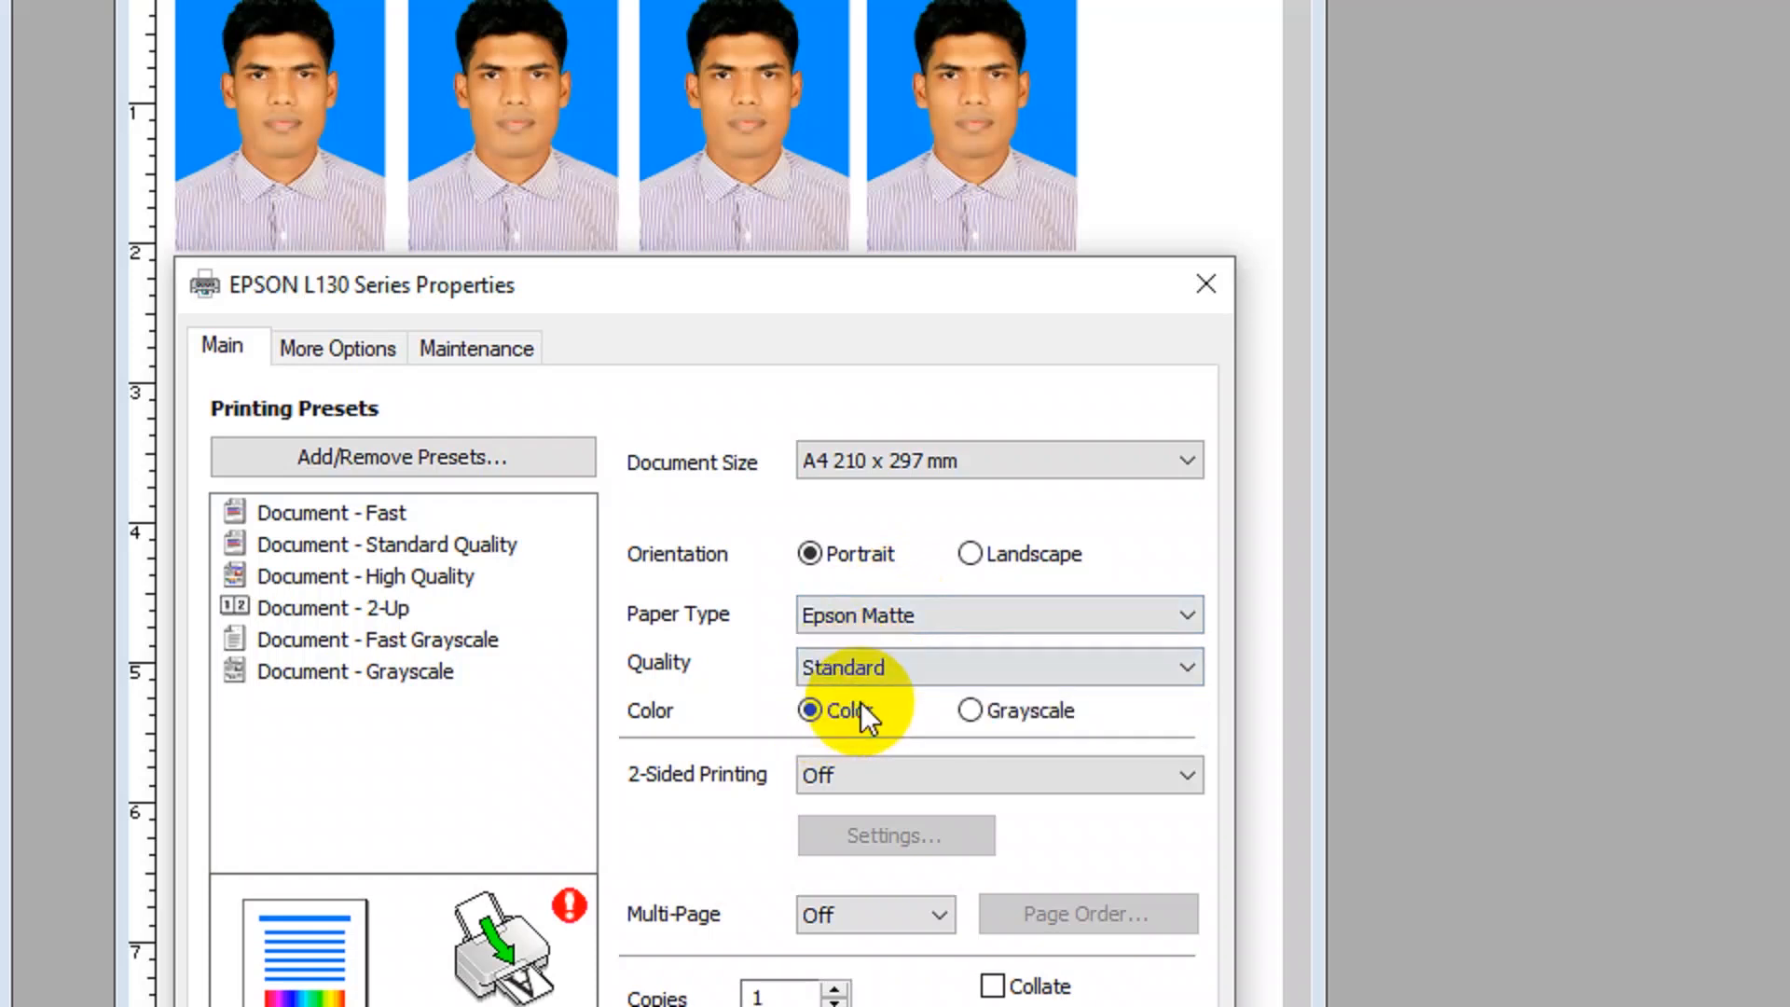
{"action": "left_click", "coordinate": [859, 665]}
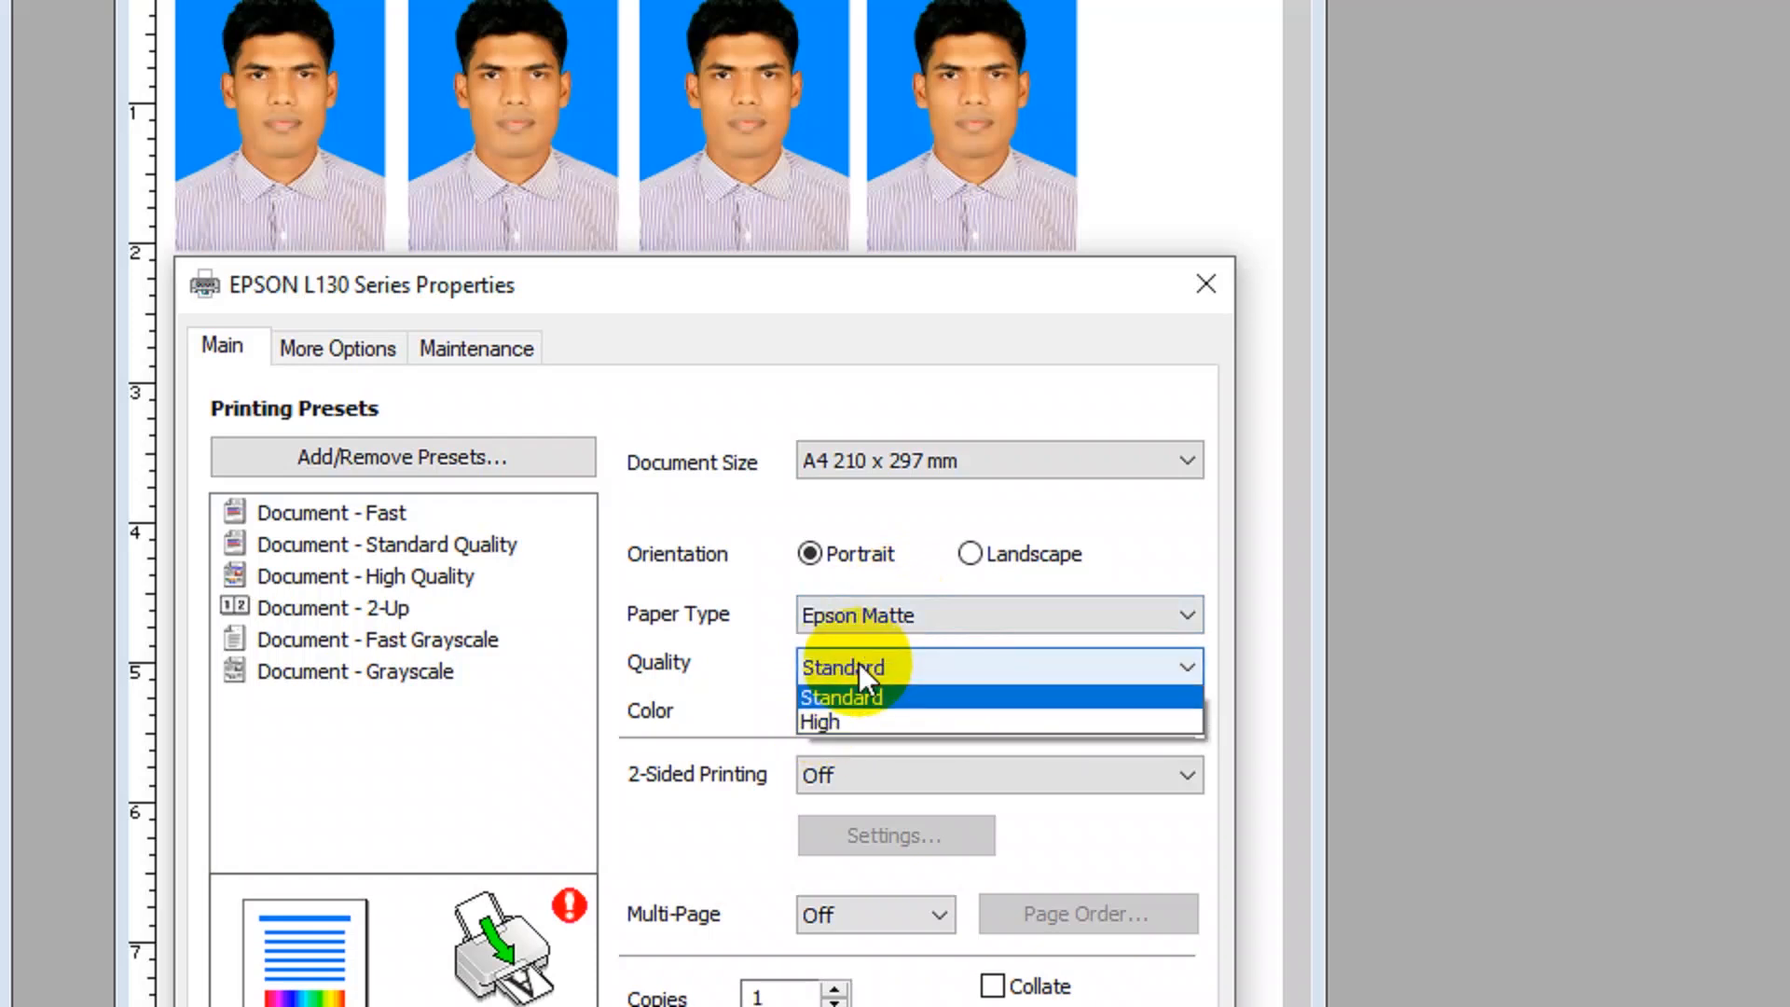
{"action": "left_click", "coordinate": [835, 730]}
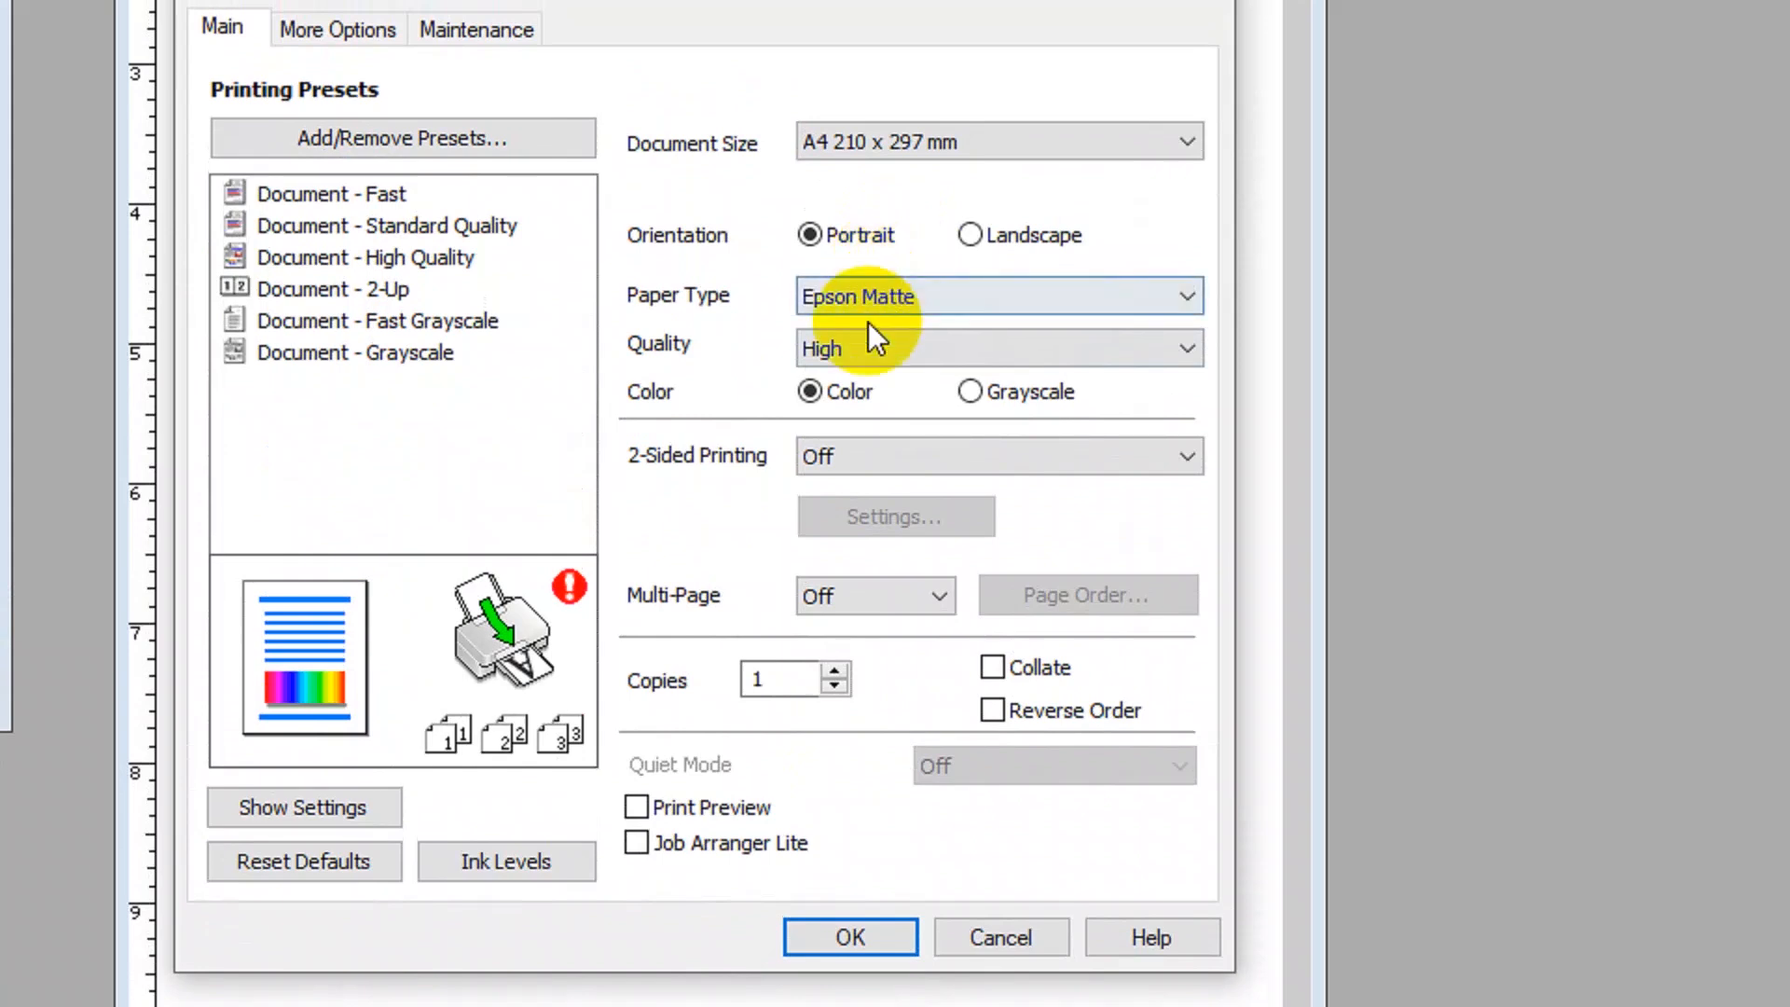
Step: Set the paper type to Epson Premium Glossy with custom quality at its maximum, and cancel the printer properties and the print job
{"action": "left_click", "coordinate": [869, 296]}
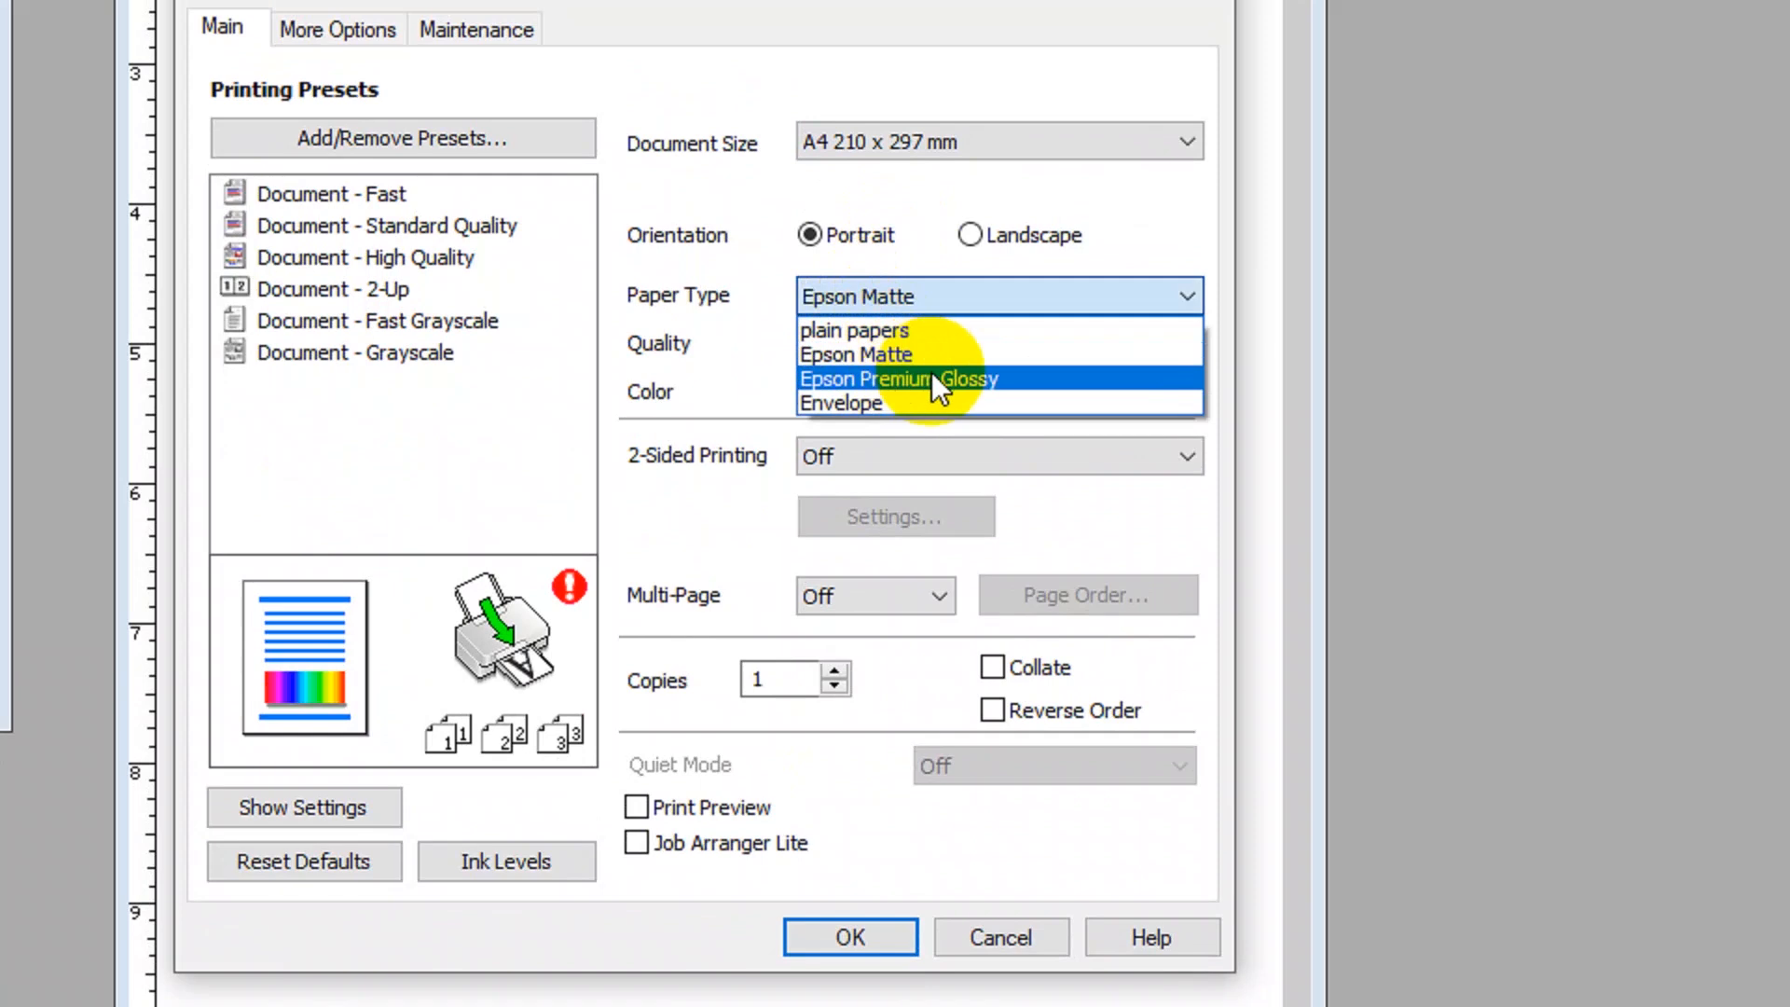
{"action": "left_click", "coordinate": [932, 378]}
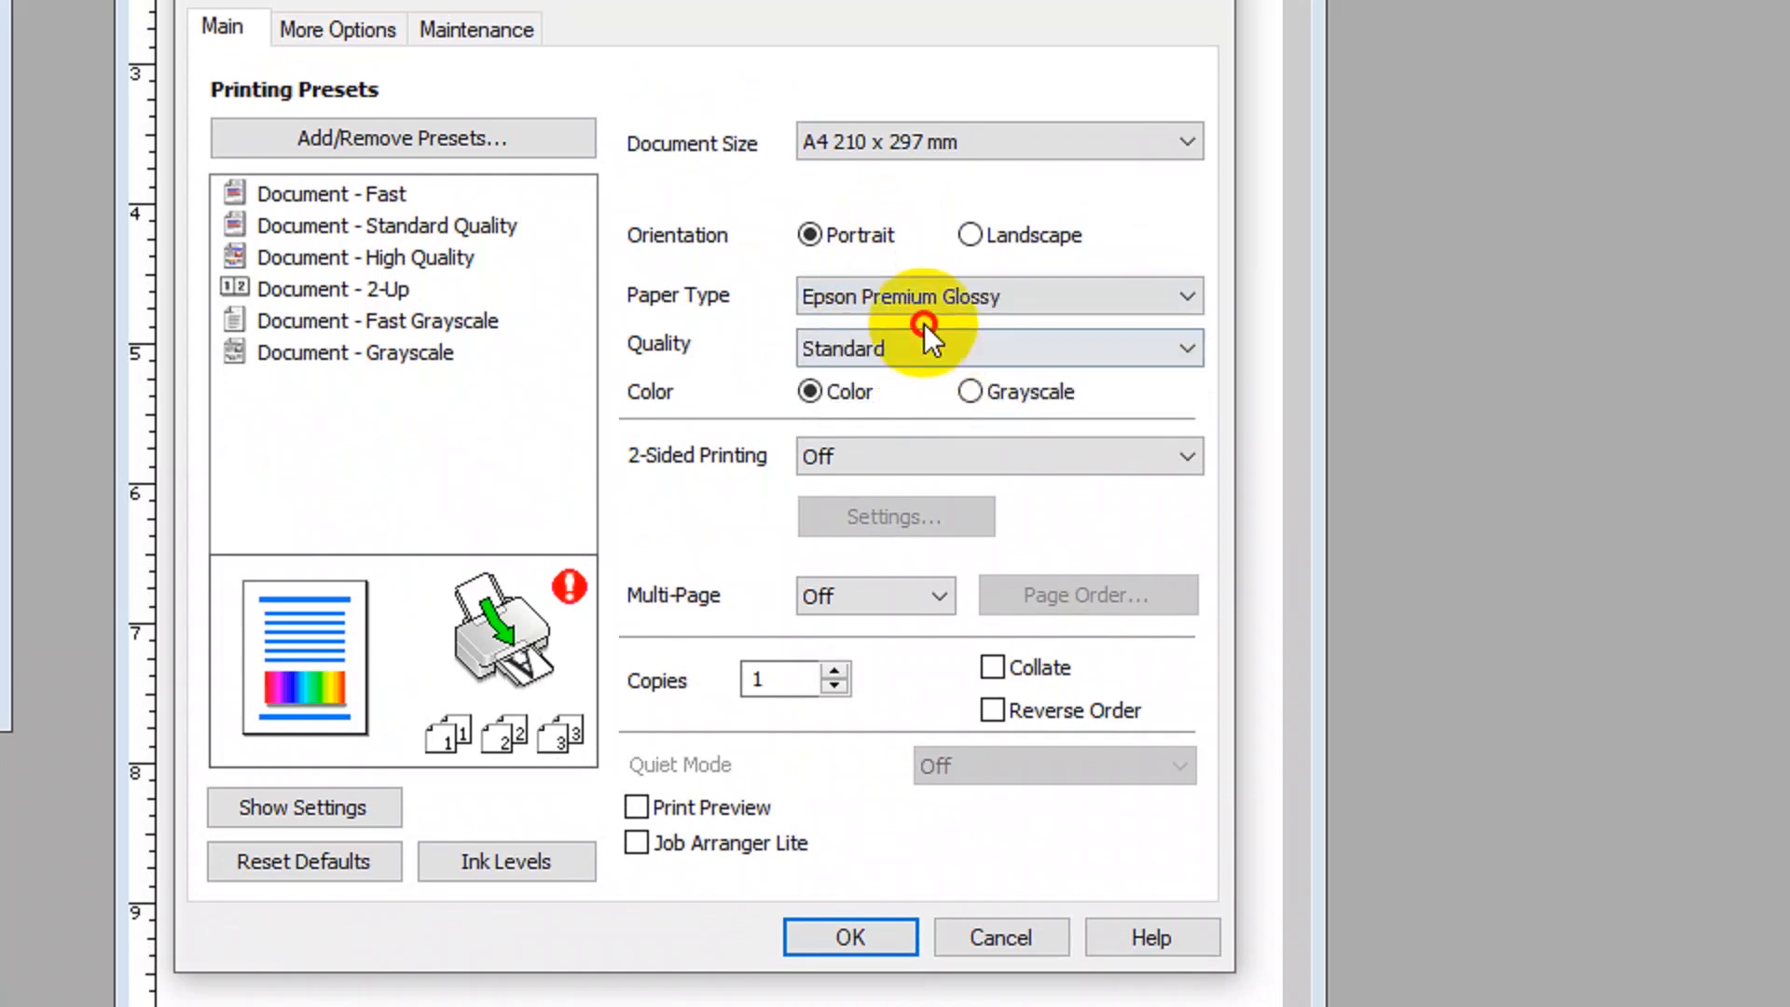
{"action": "left_click", "coordinate": [903, 345]}
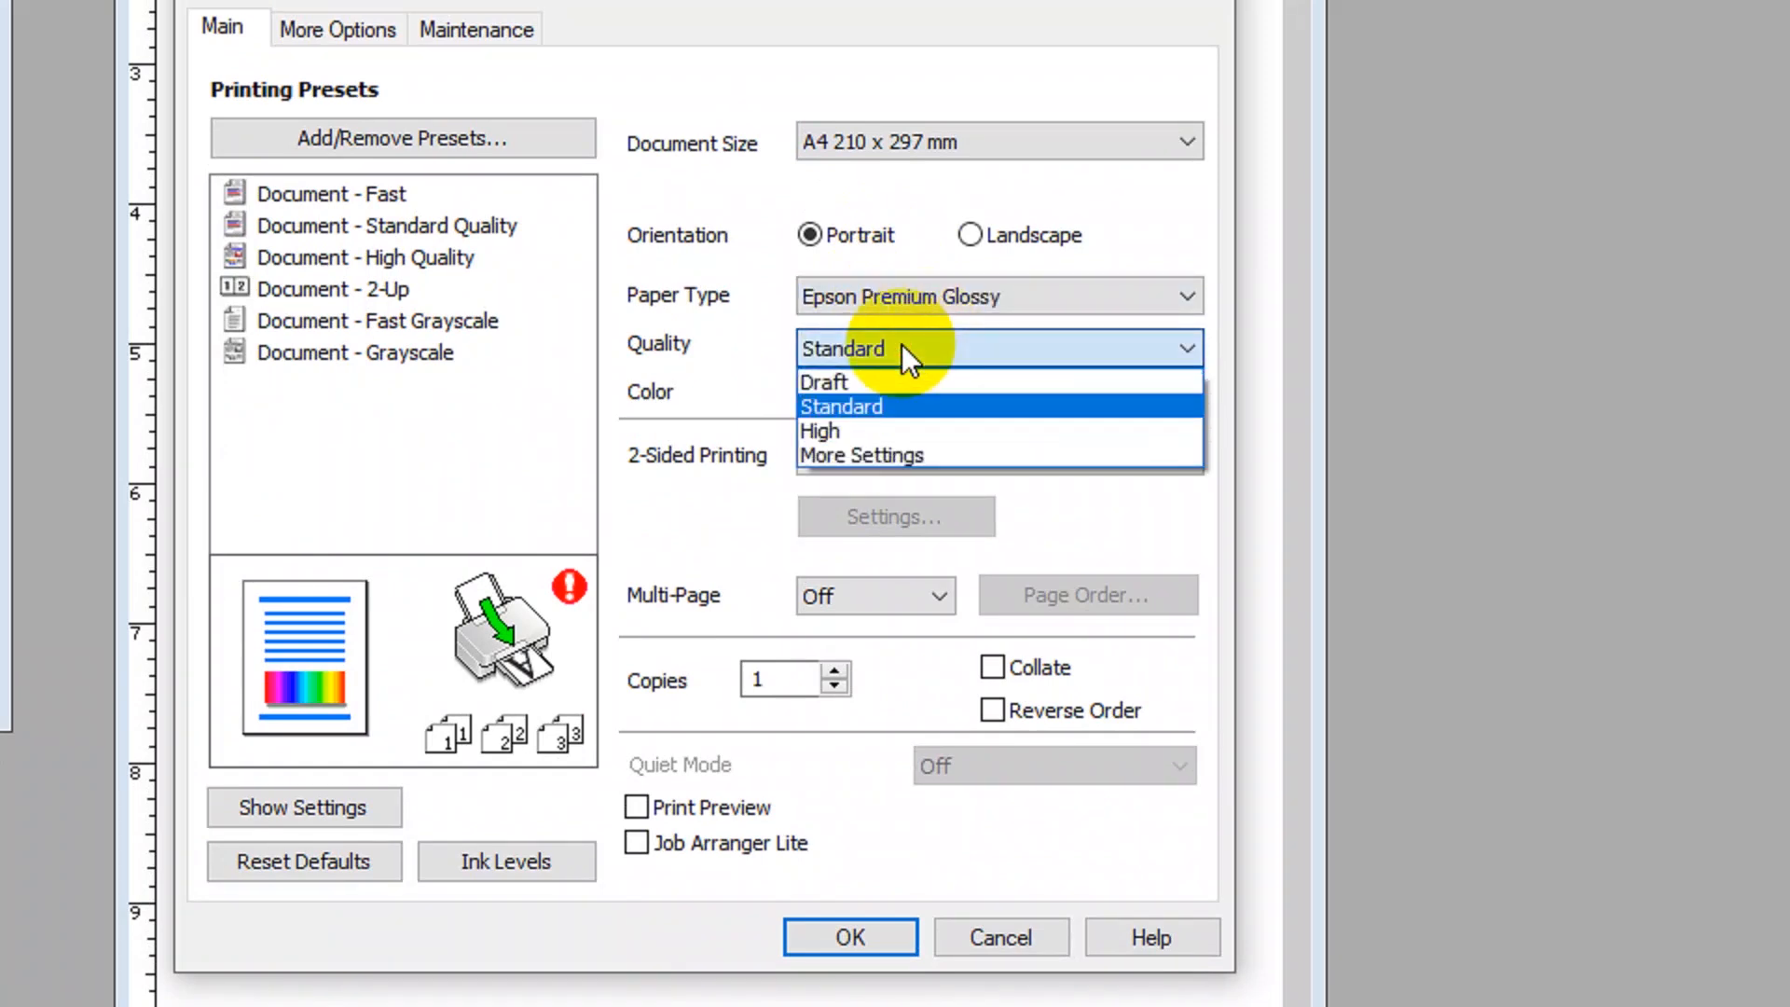
{"action": "left_click", "coordinate": [854, 456]}
{"action": "left_click_drag", "start_coordinate": [450, 244], "coordinate": [523, 243]}
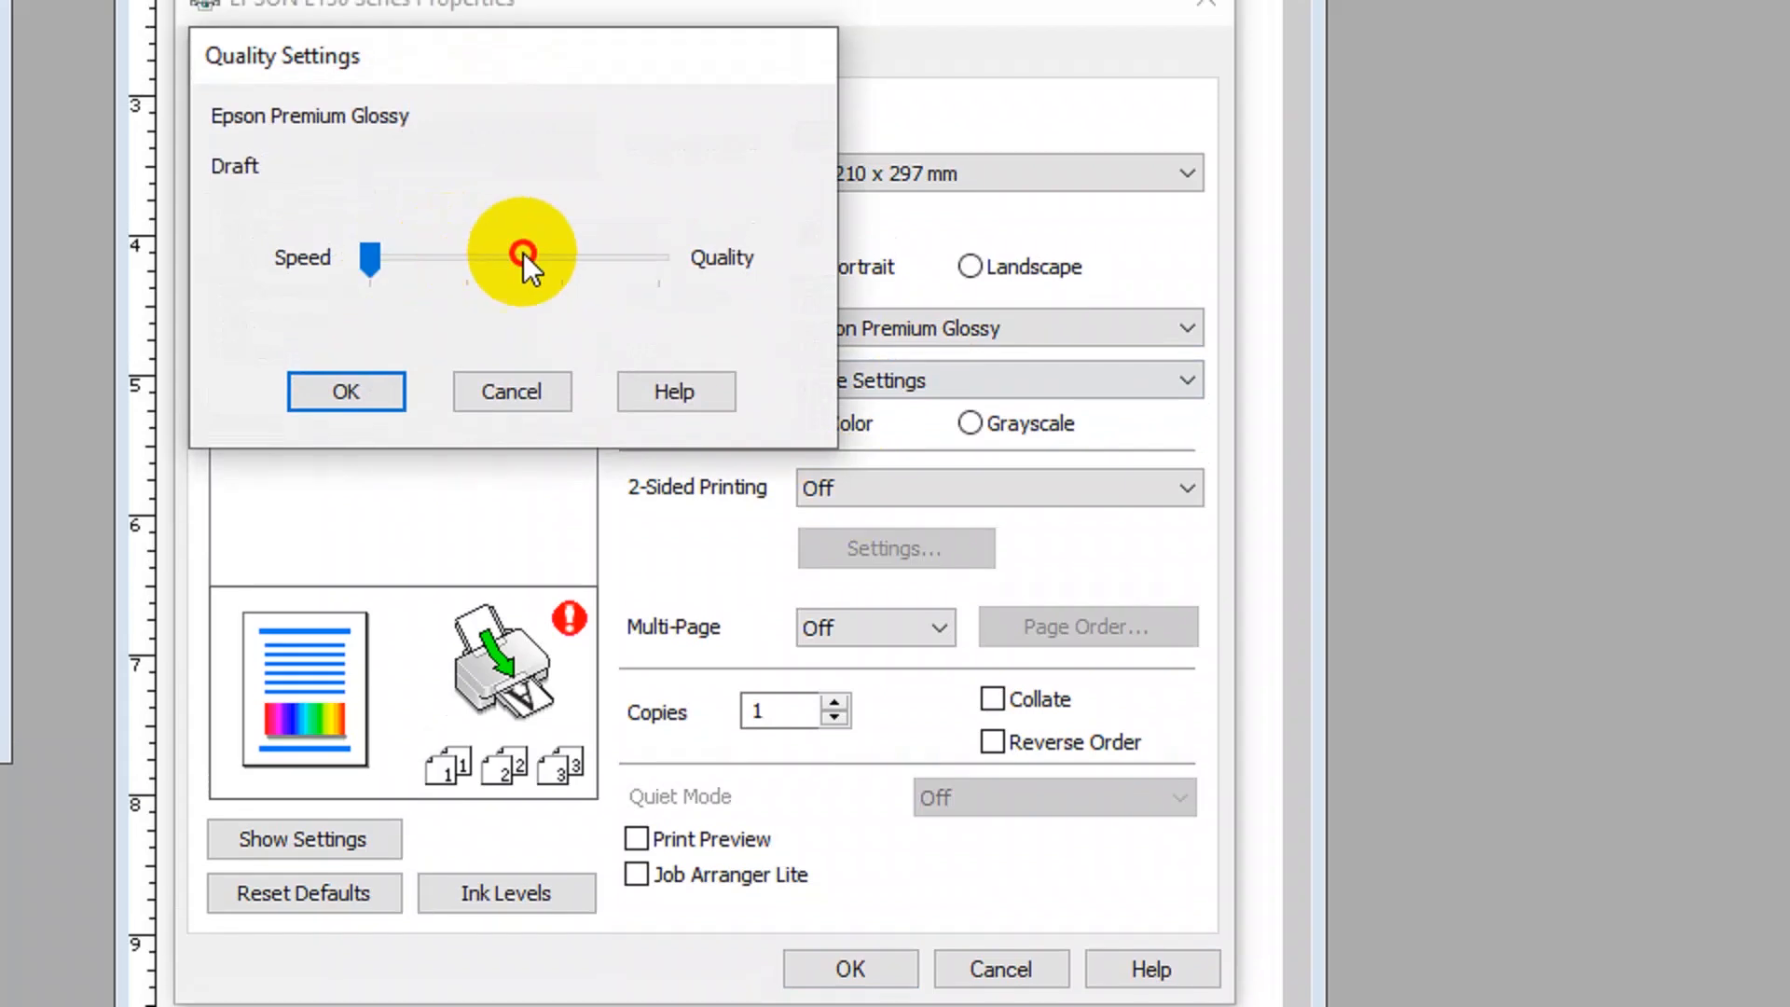
{"action": "left_click", "coordinate": [662, 242]}
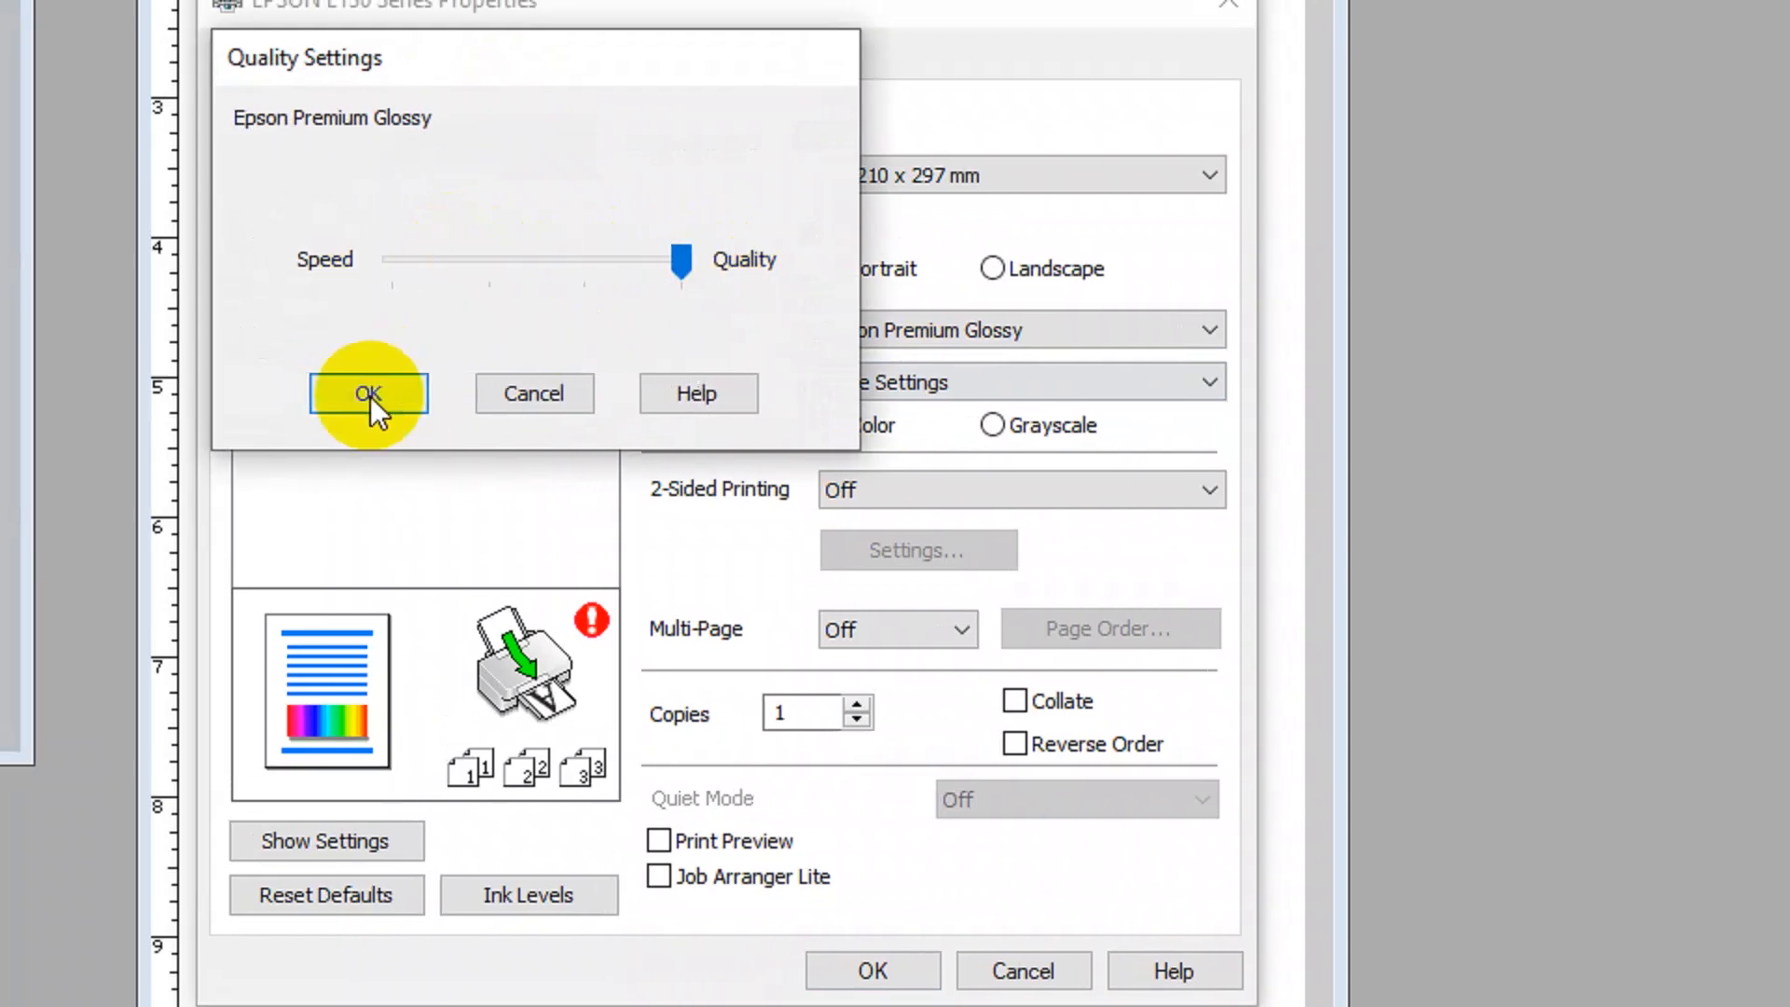
{"action": "left_click", "coordinate": [363, 394]}
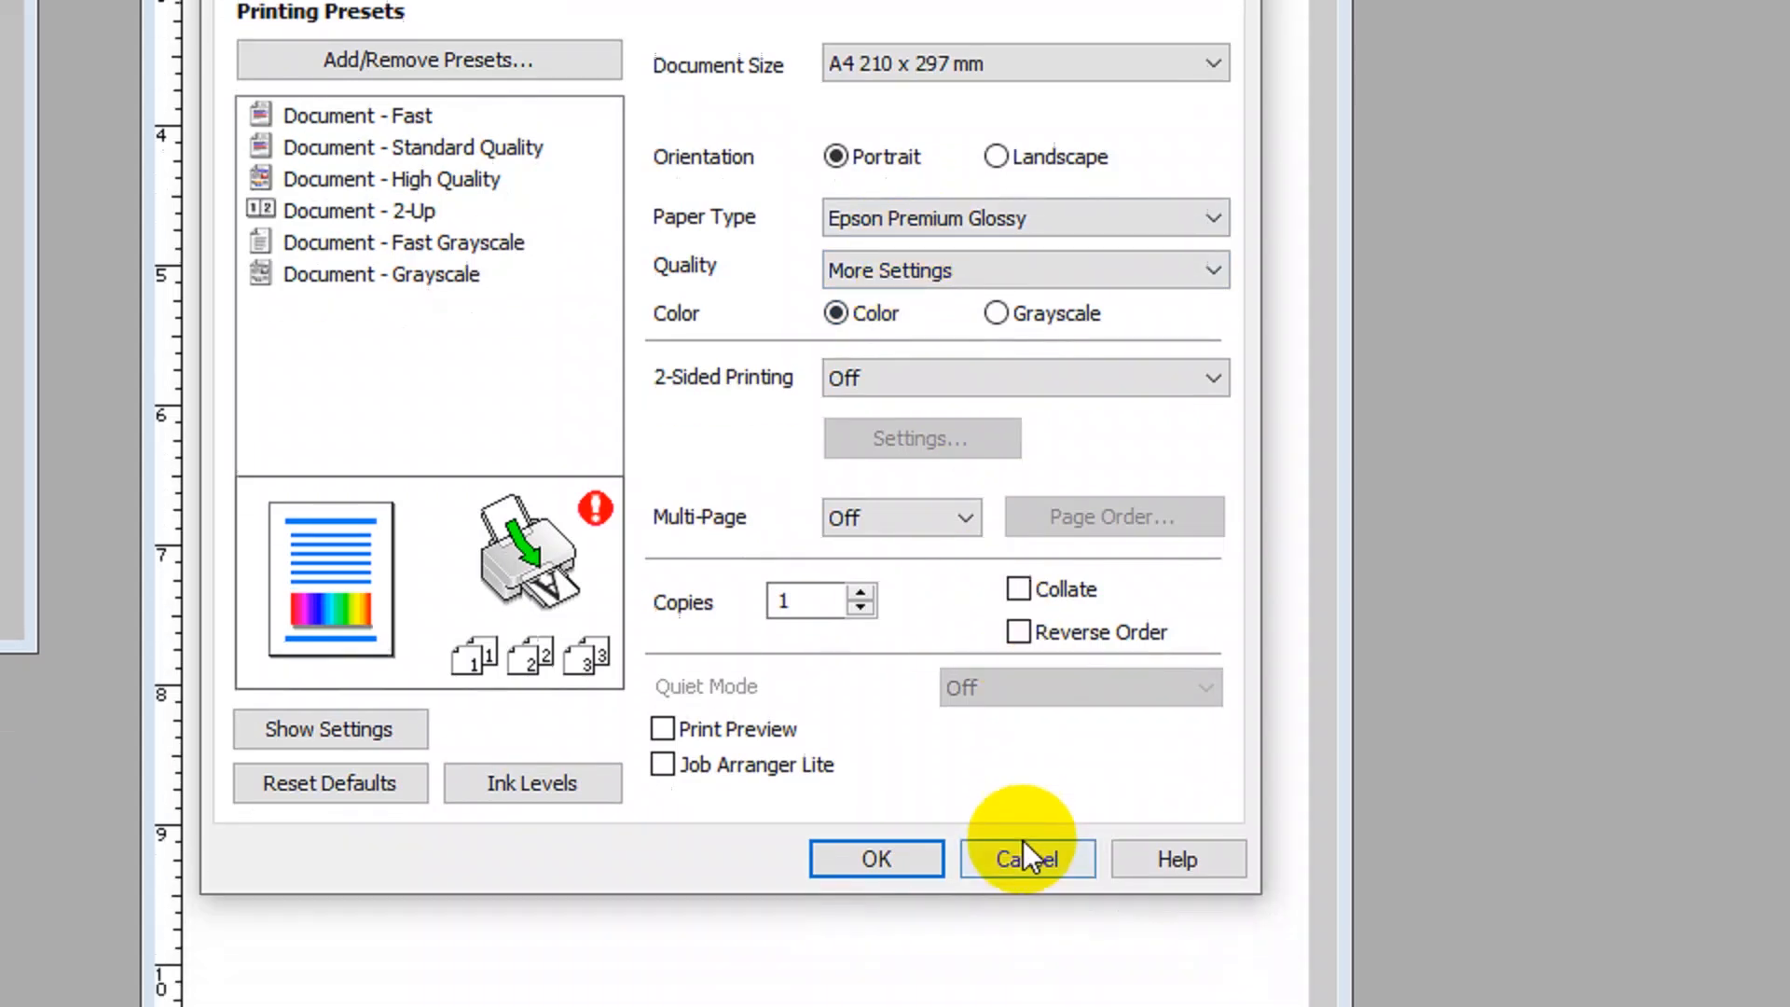
{"action": "left_click", "coordinate": [1027, 983]}
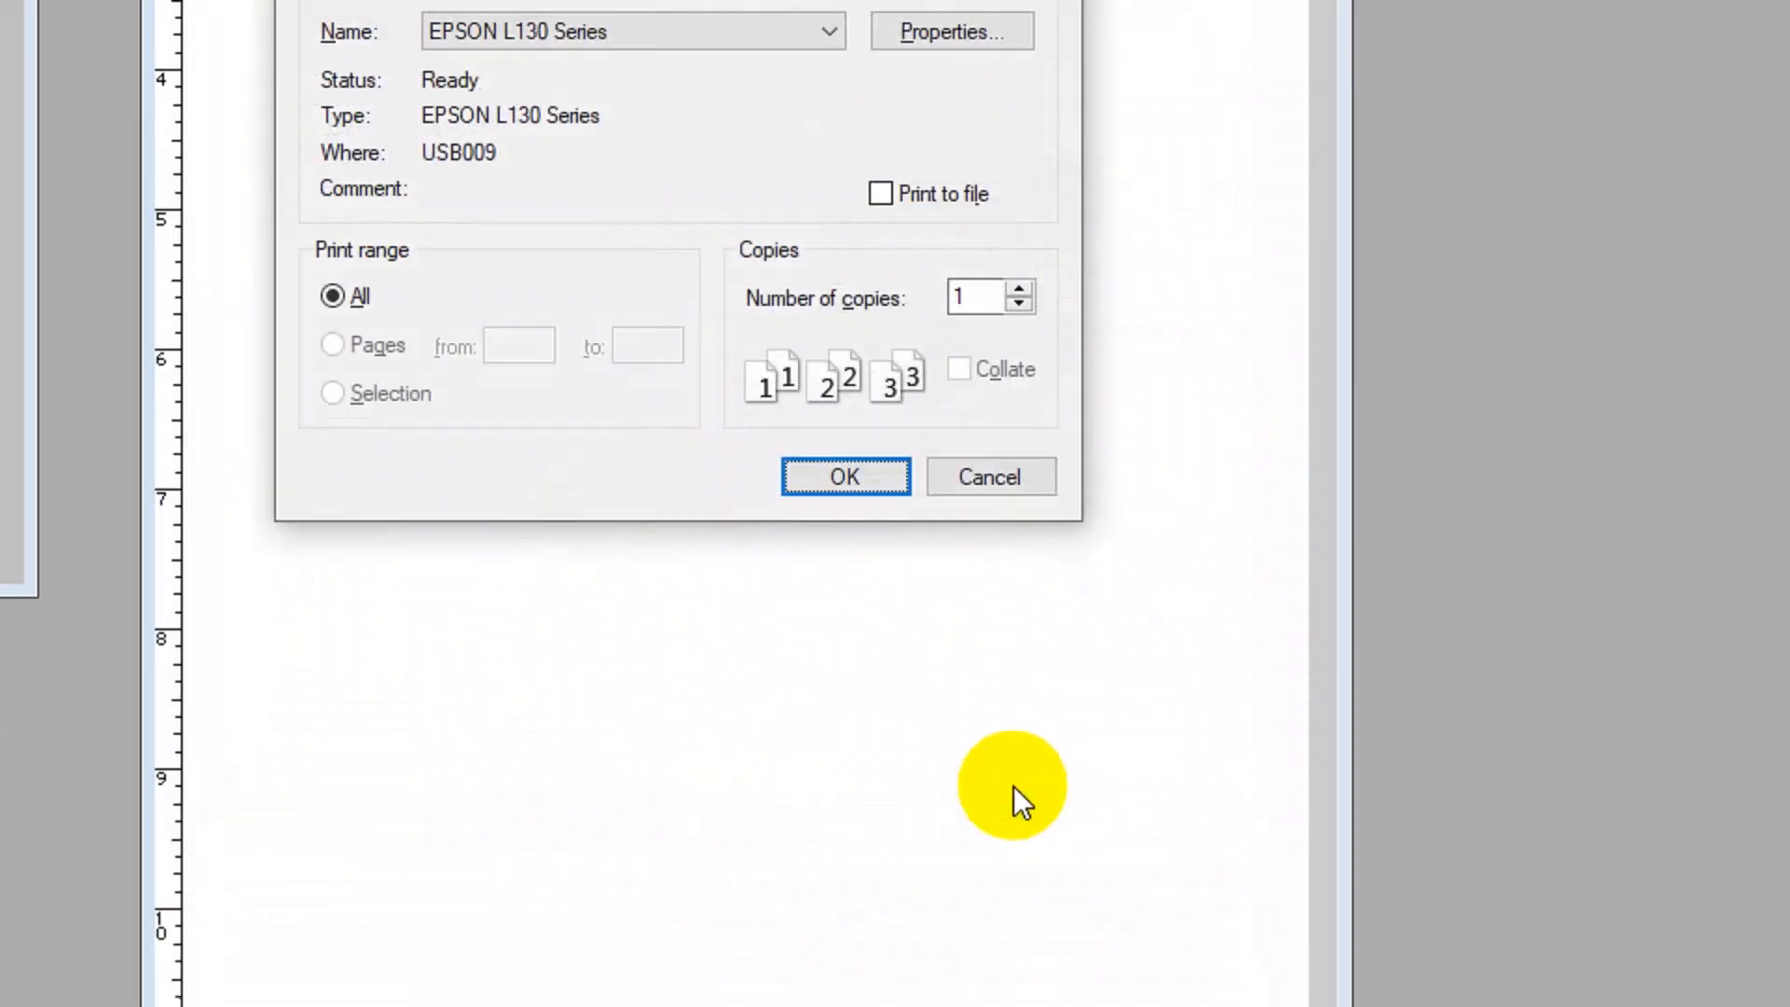
{"action": "left_click", "coordinate": [970, 471]}
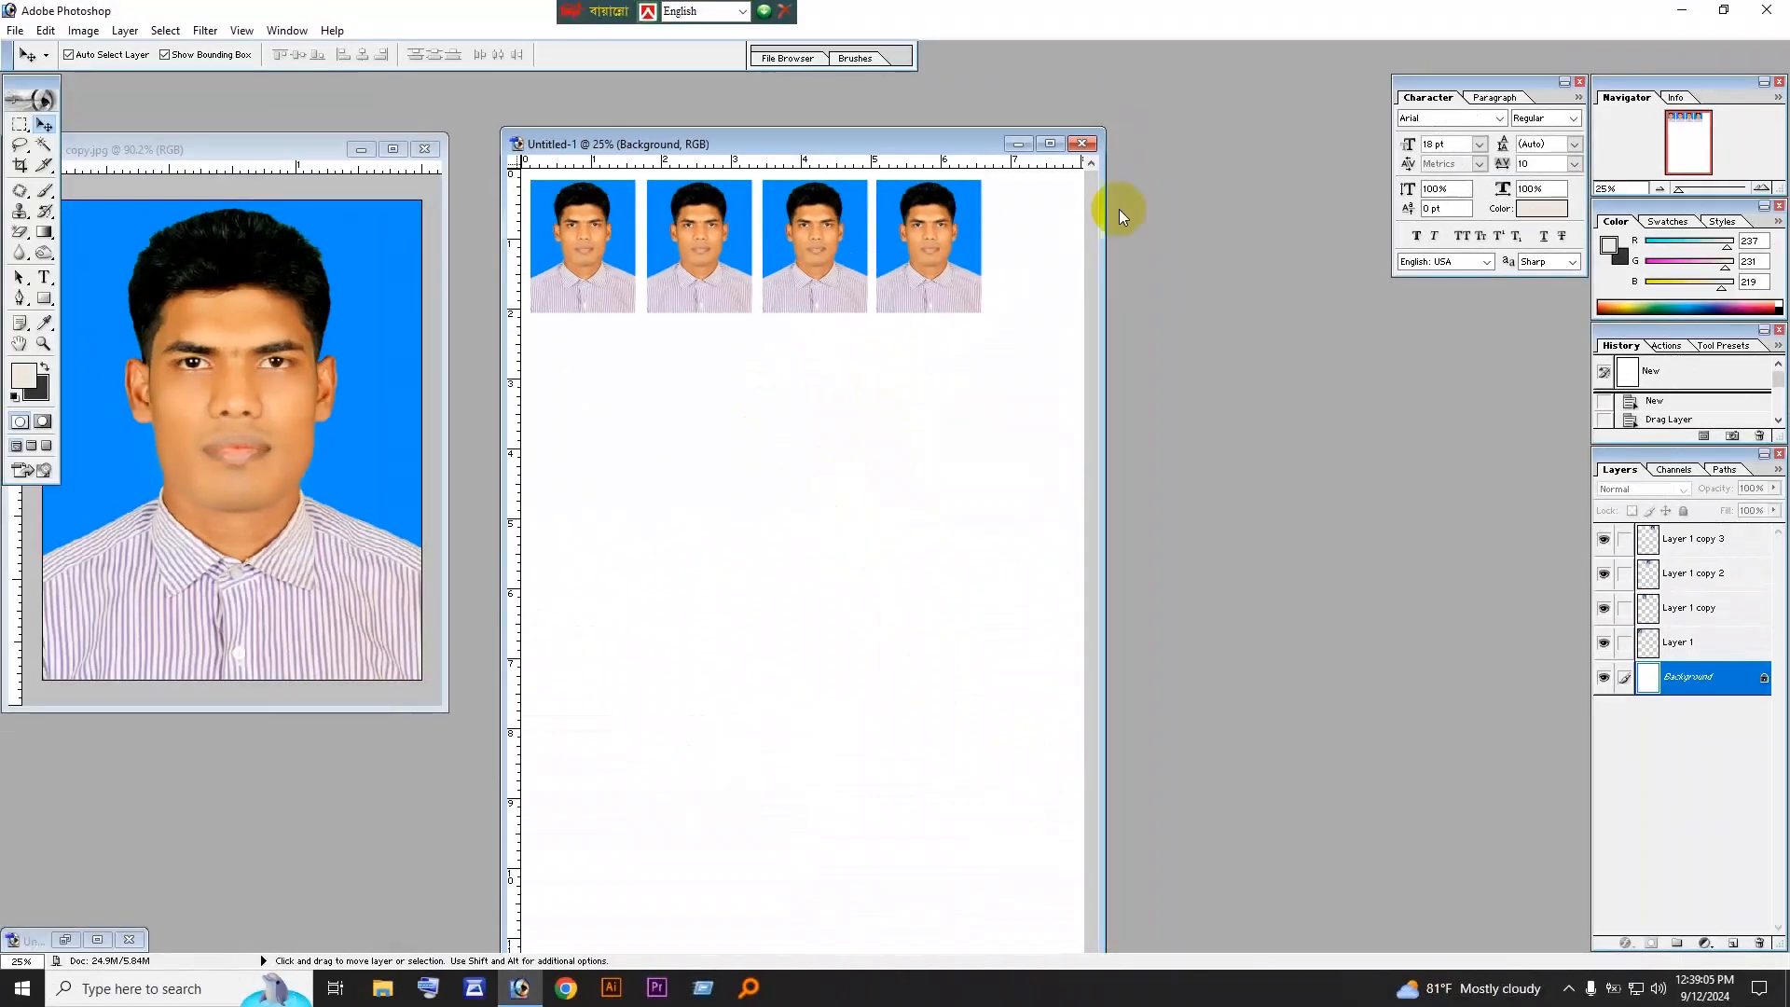
Step: Move the portrait window over the photo sheet and restore the minimized untitled document
{"action": "left_click", "coordinate": [388, 222]}
{"action": "left_click_drag", "start_coordinate": [274, 154], "coordinate": [789, 156]}
{"action": "left_click", "coordinate": [71, 939]}
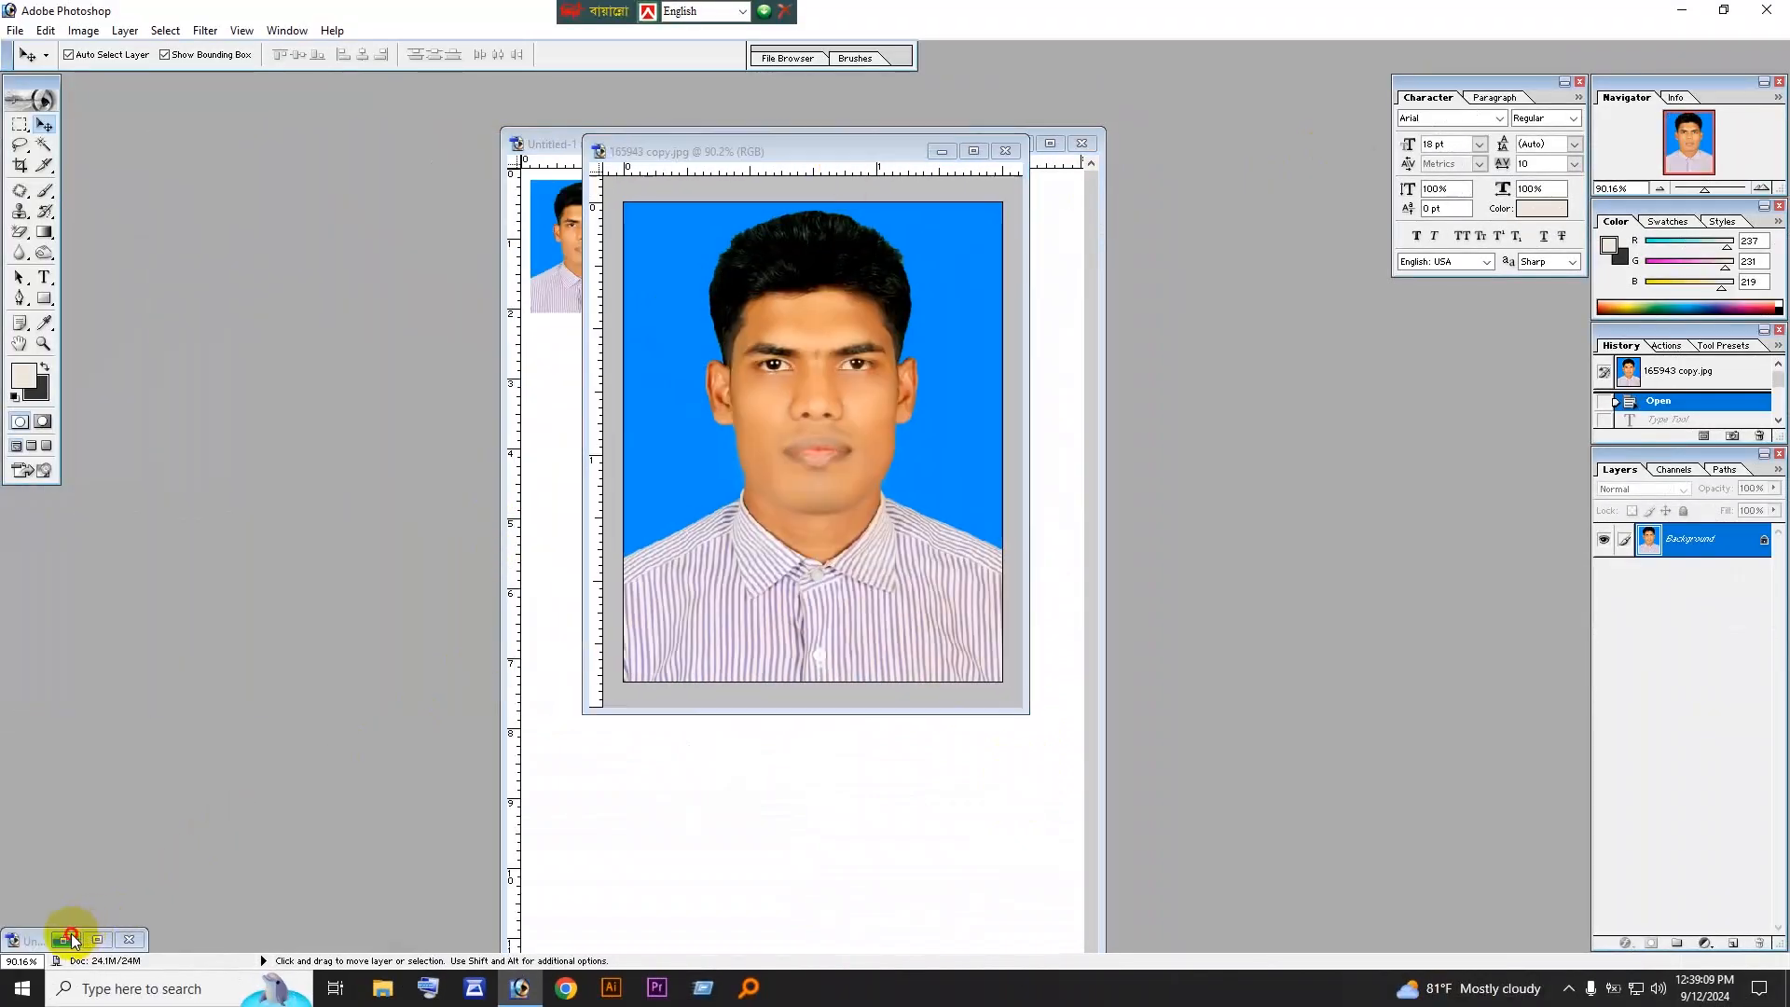
Step: Maximize the scanned document and examine the P-G and matte prints side by side at 66.7% zoom
{"action": "left_click", "coordinate": [656, 110]}
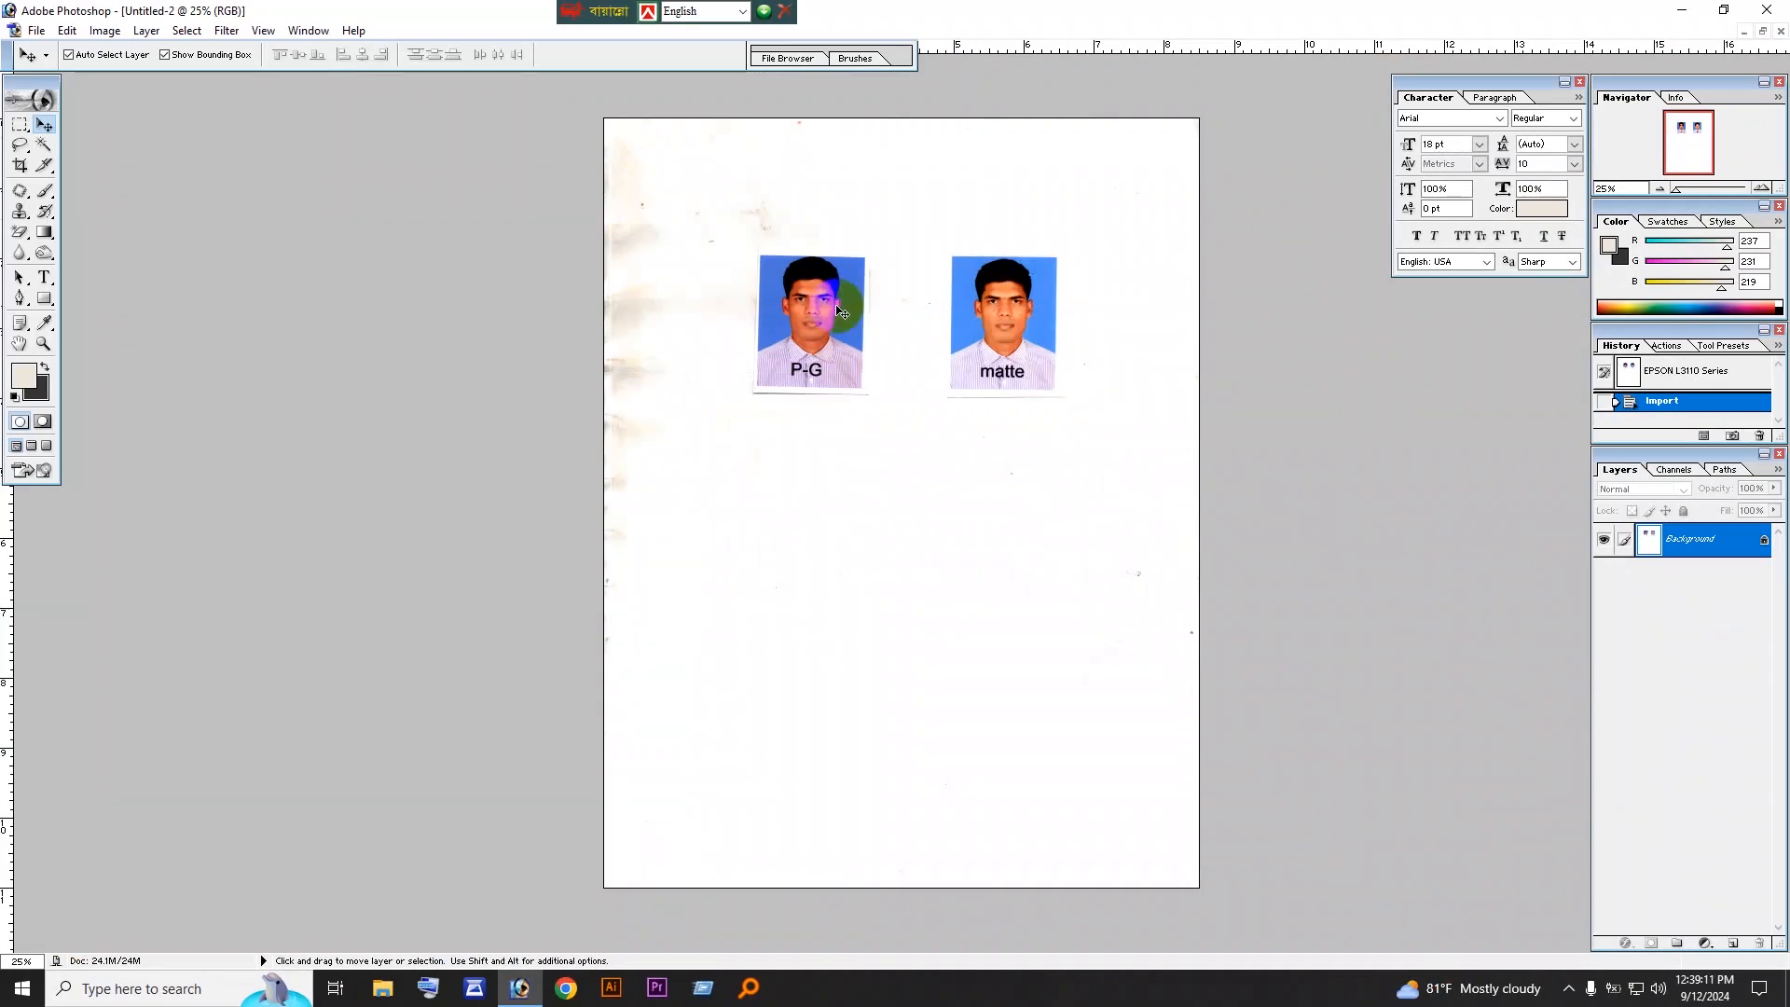
{"action": "key", "text": "ctrl+space"}
{"action": "left_click", "coordinate": [859, 369]}
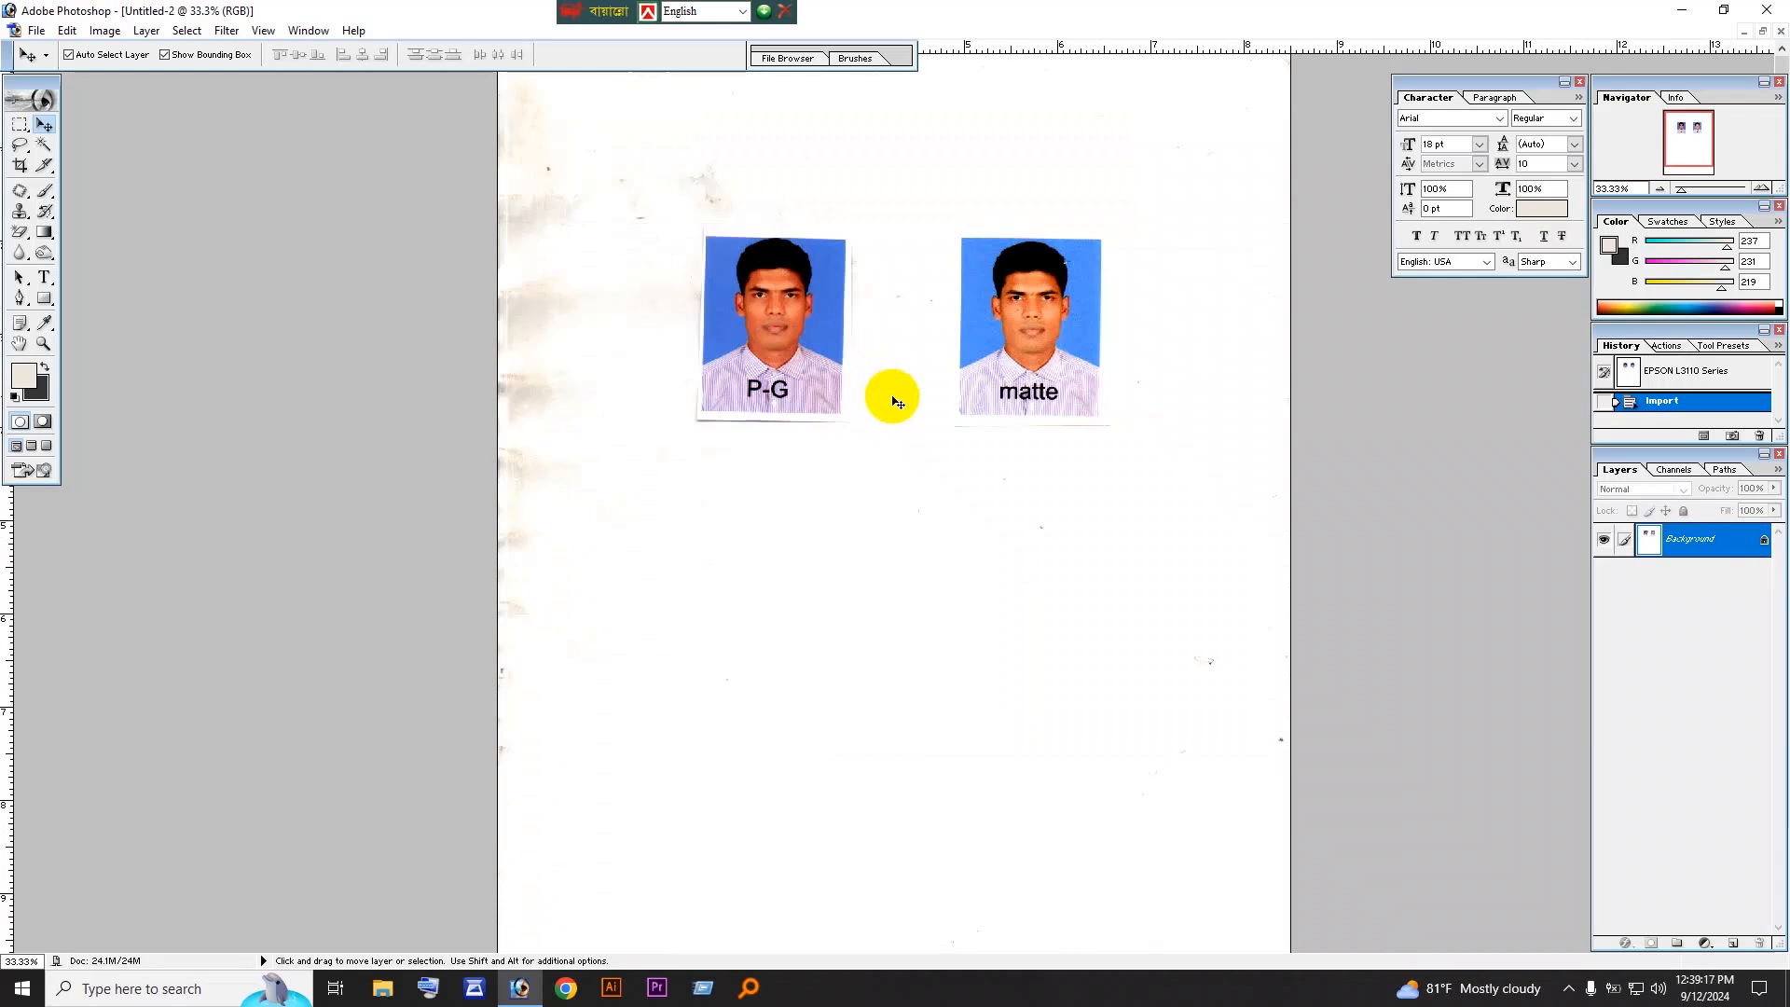
{"action": "key", "text": "ctrl+space"}
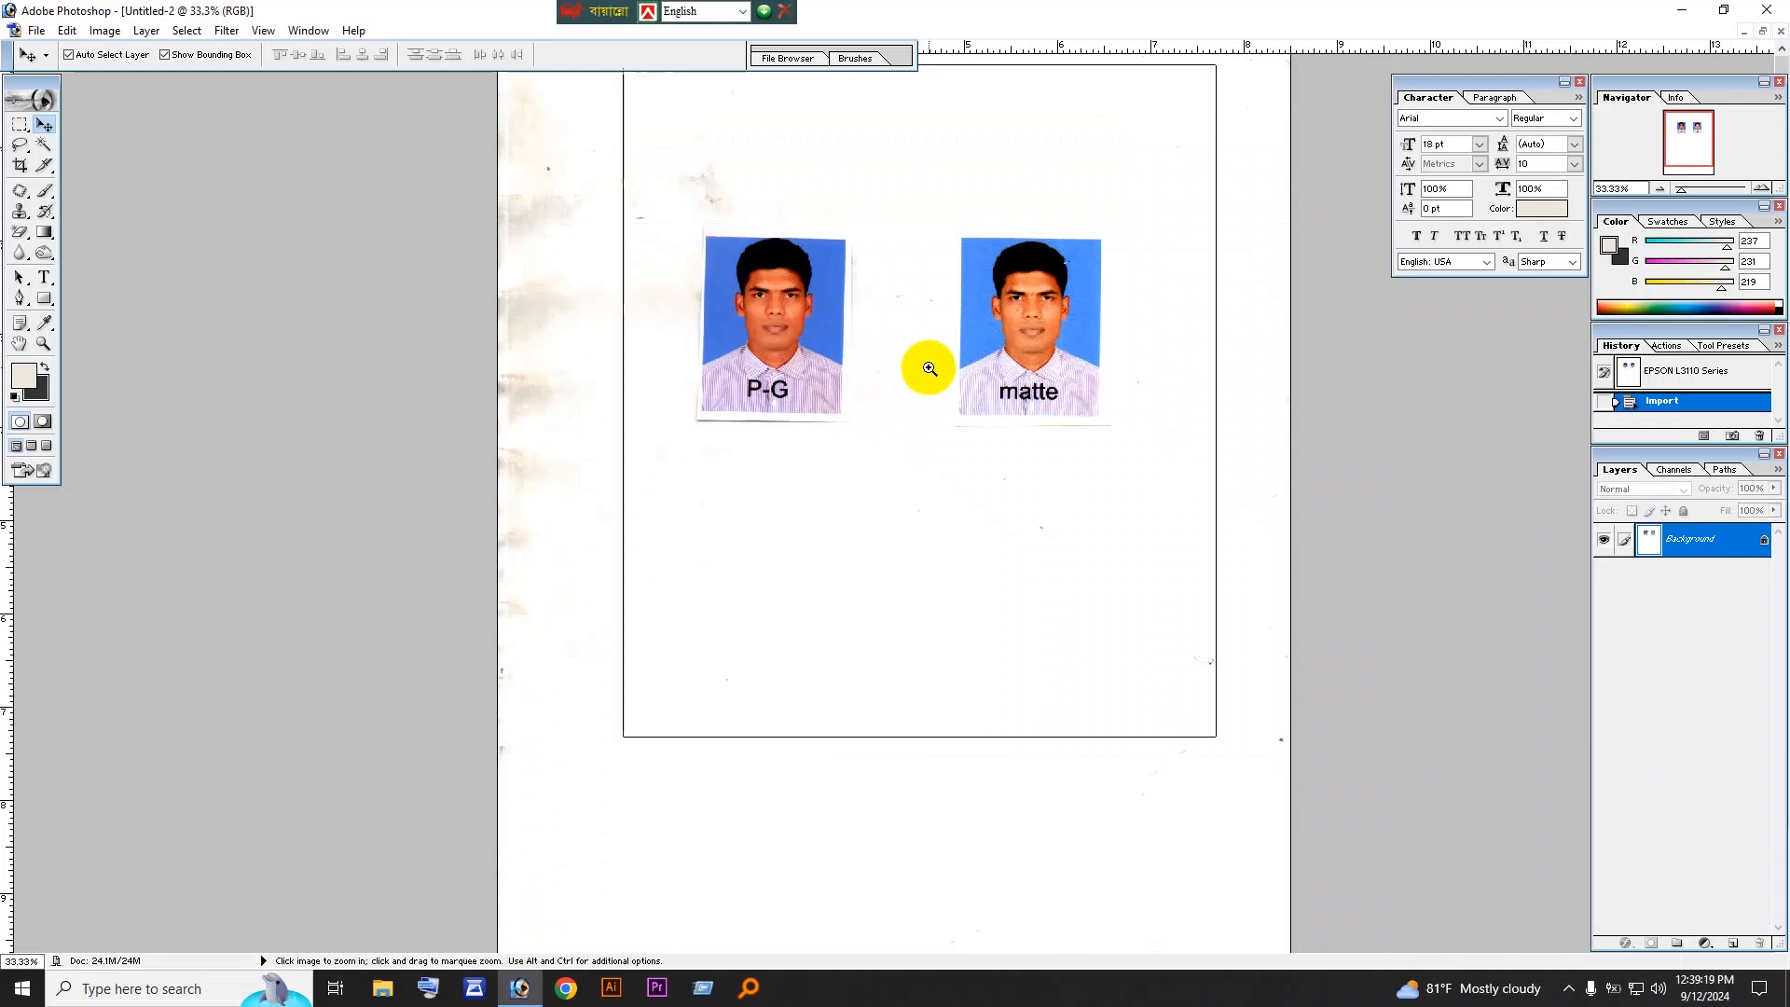
{"action": "left_click", "coordinate": [930, 368]}
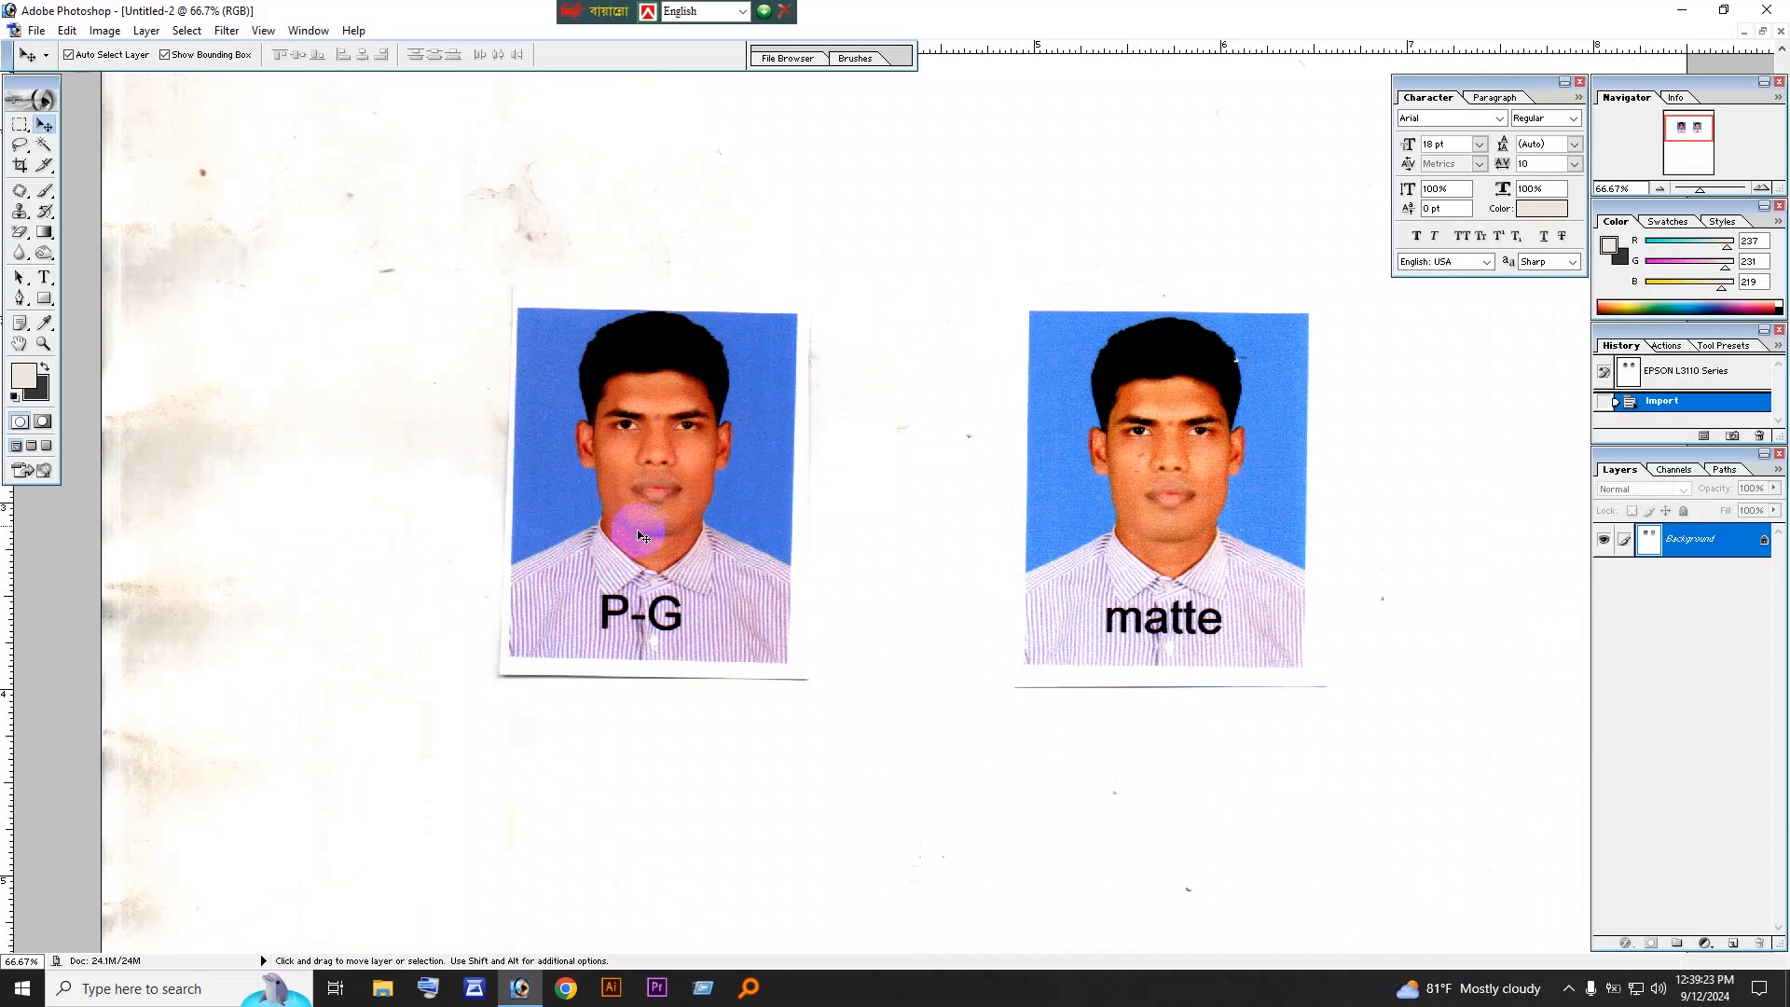
Step: Brush a light check mark above the P-G photo and another beside the shoulder in the matte photo
{"action": "left_click", "coordinate": [45, 321]}
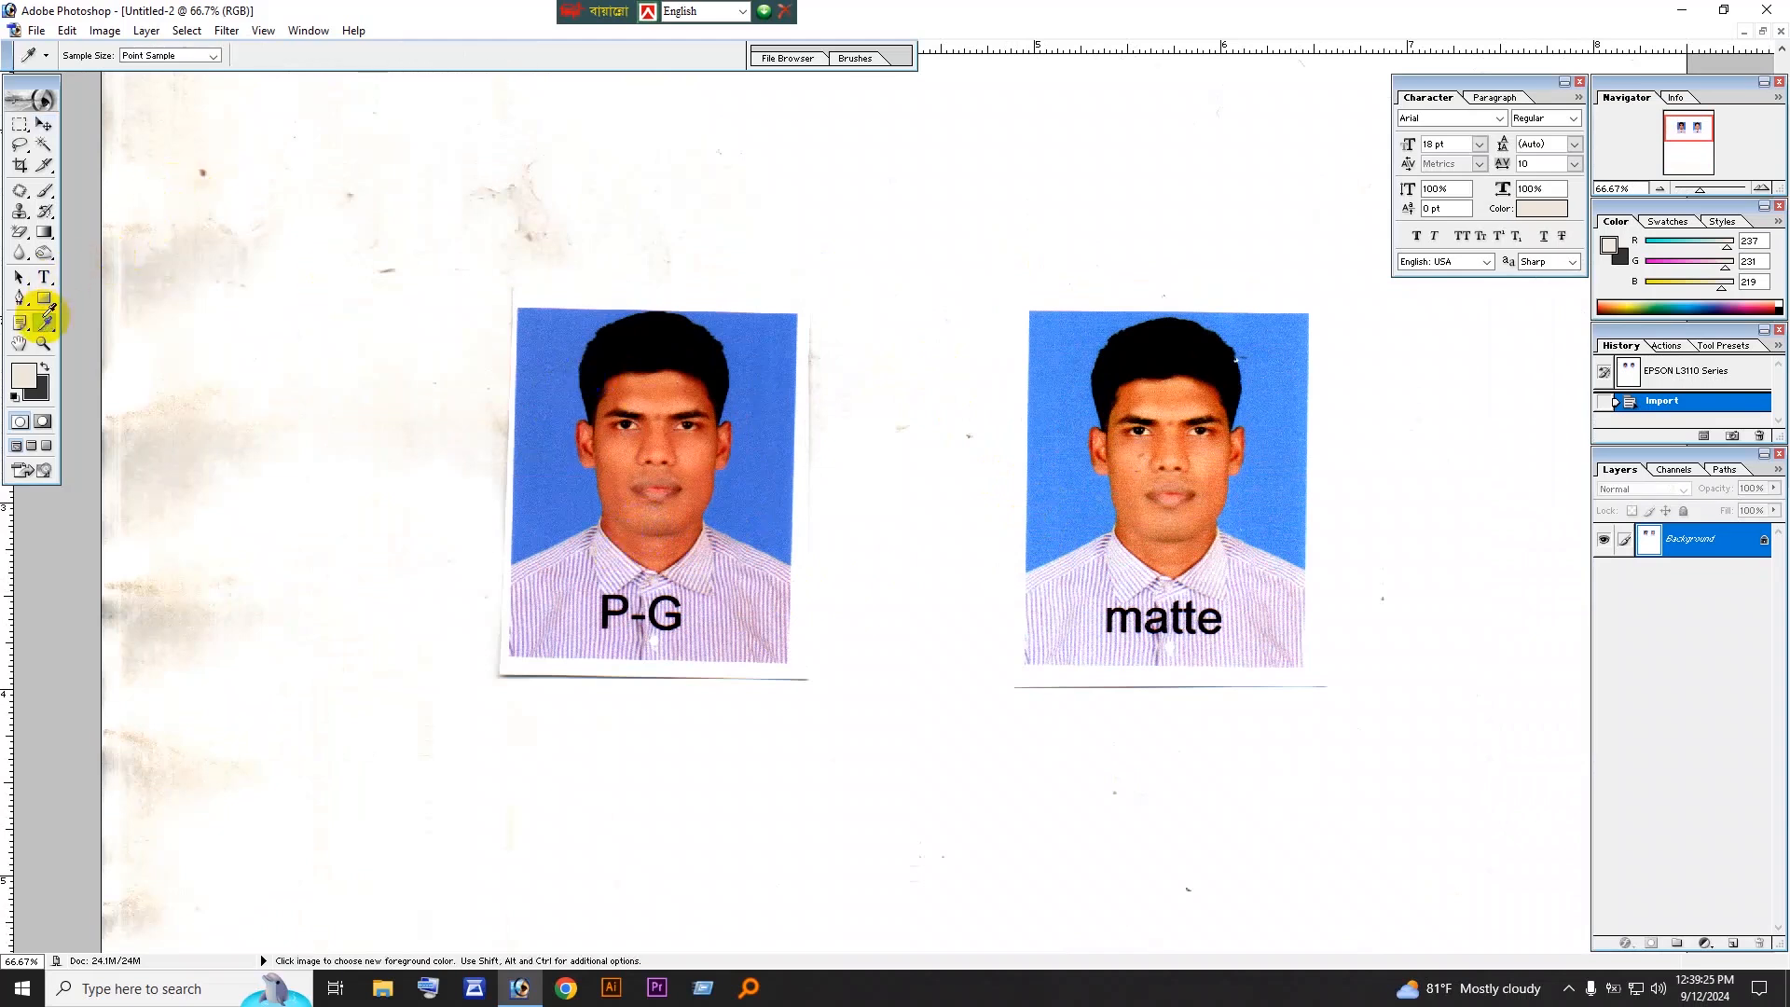
{"action": "left_click", "coordinate": [44, 191]}
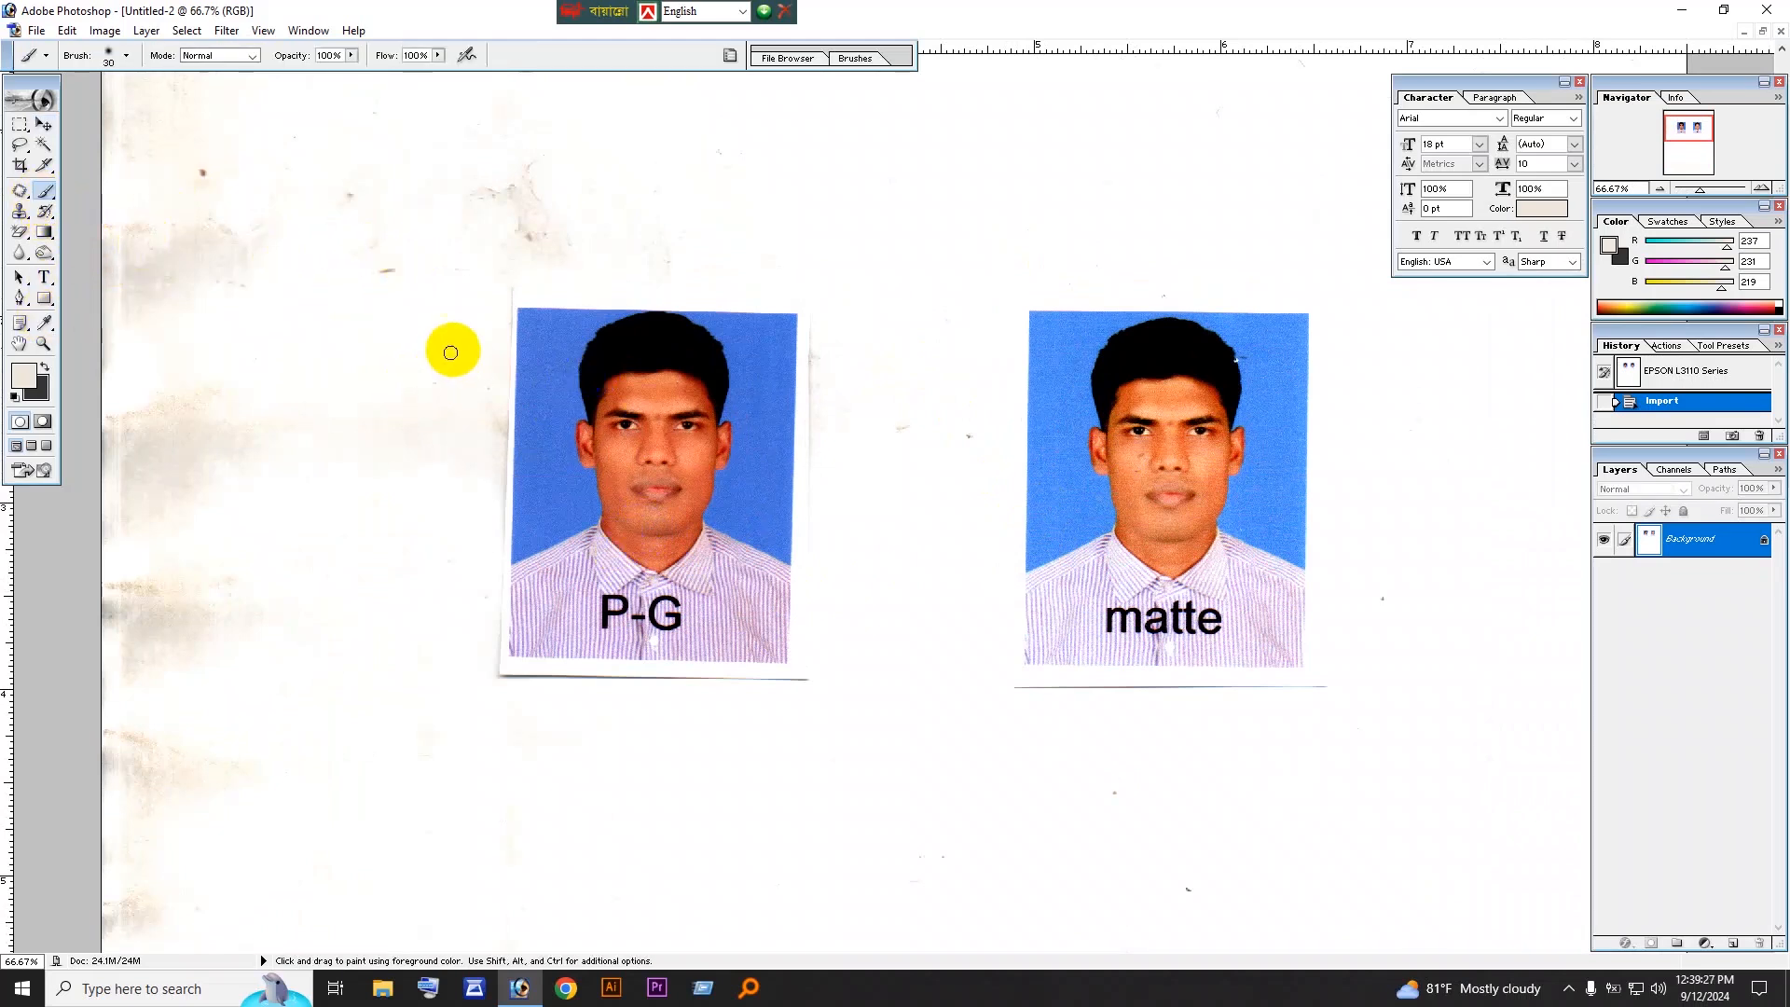
{"action": "left_click_drag", "start_coordinate": [414, 292], "coordinate": [670, 212]}
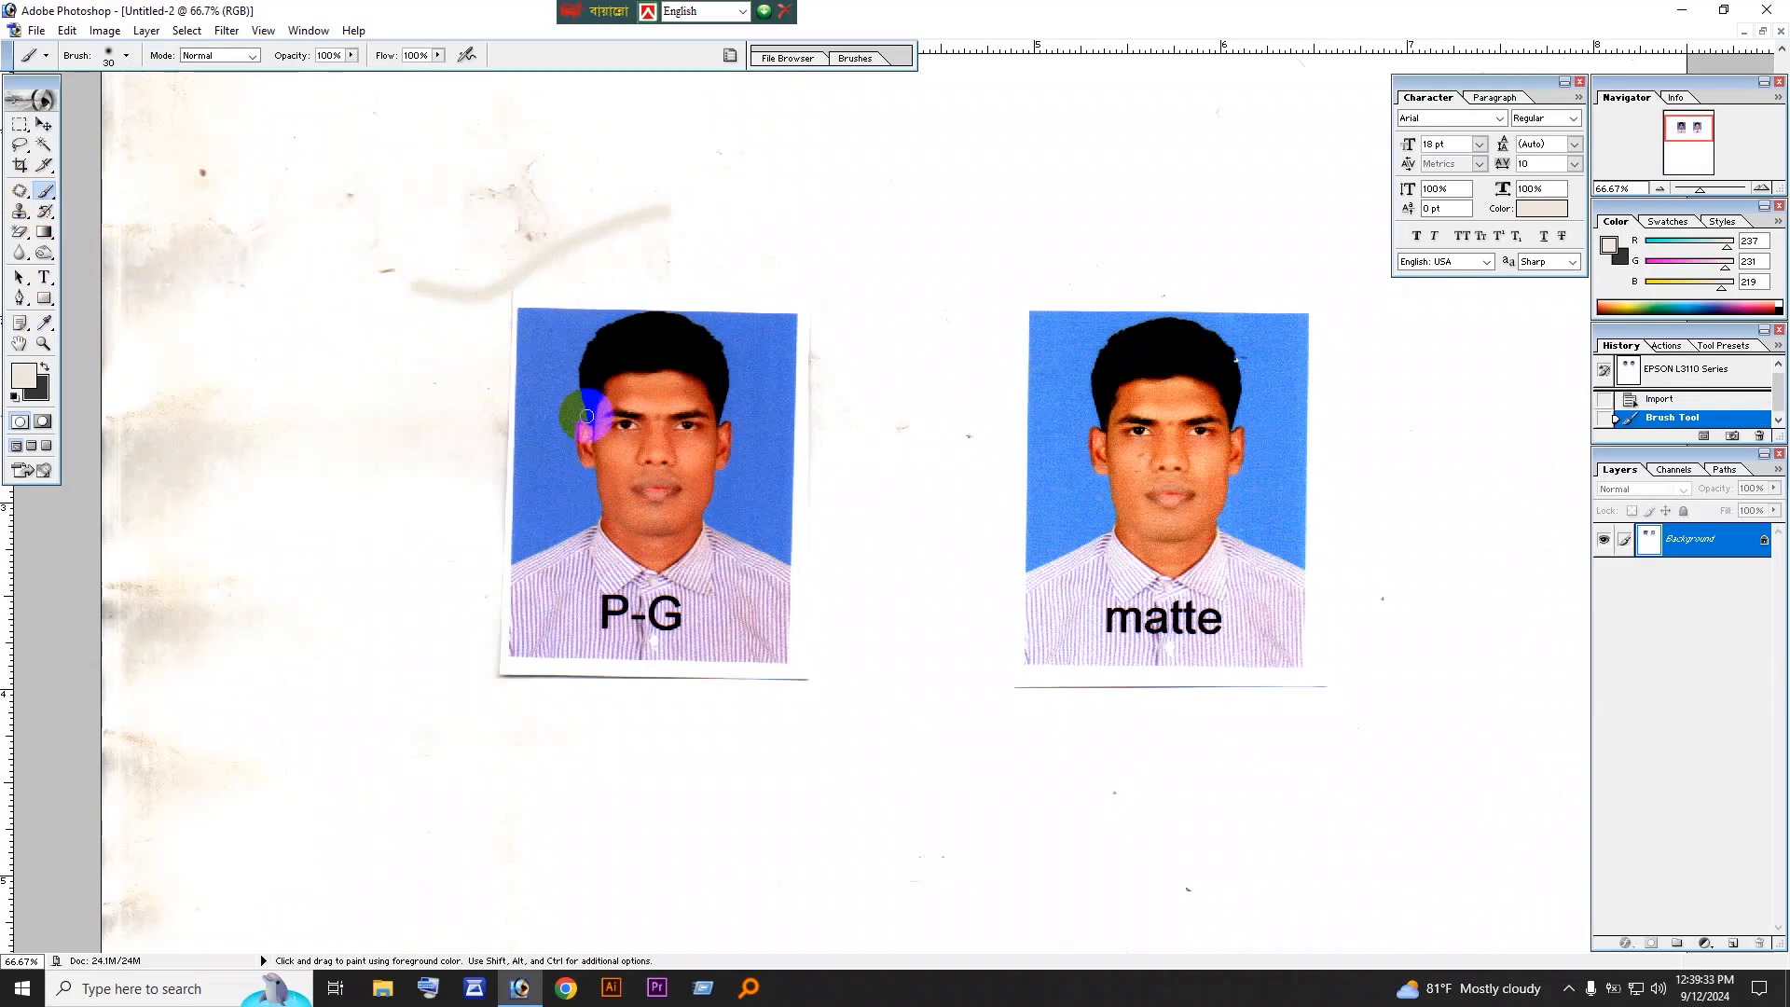
{"action": "mouse_move", "coordinate": [1285, 547]}
{"action": "left_mouse_down"}
{"action": "mouse_move", "coordinate": [1313, 562]}
{"action": "mouse_move", "coordinate": [1481, 408]}
{"action": "left_mouse_up"}
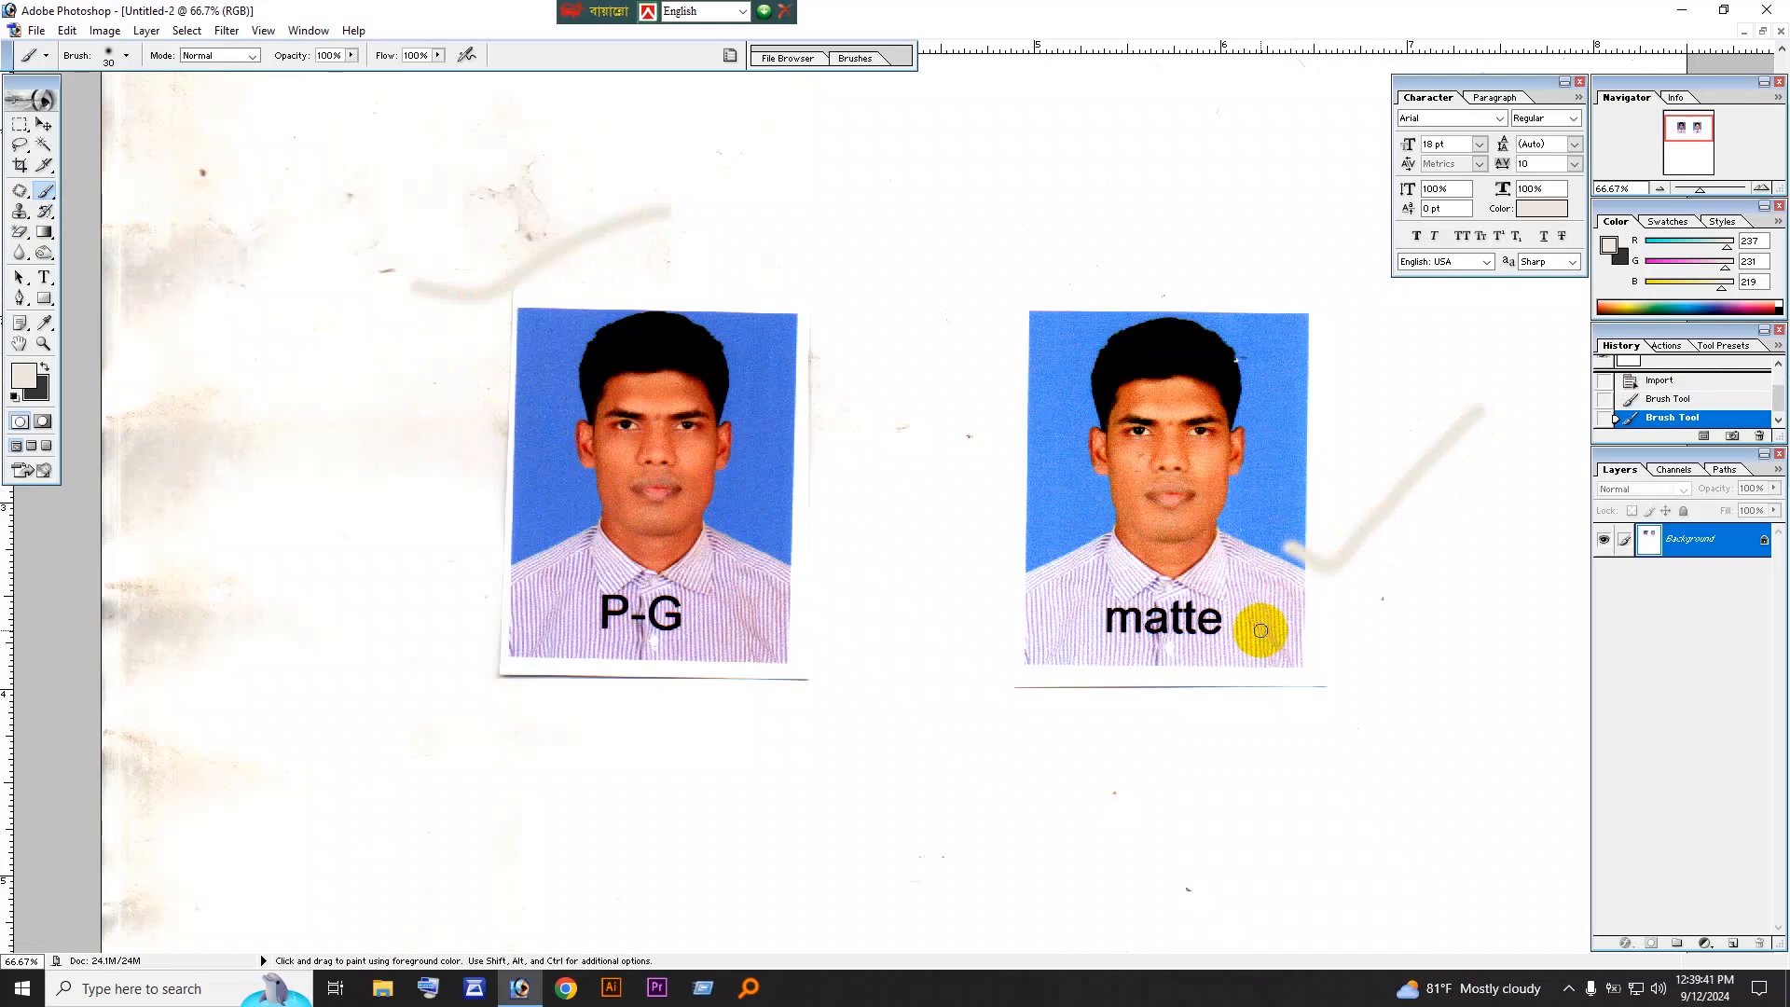
Step: Brush one more check mark on the P-G photo's upper corner and one across the matte photo's blue background edge
{"action": "key", "text": "ctrl+plus"}
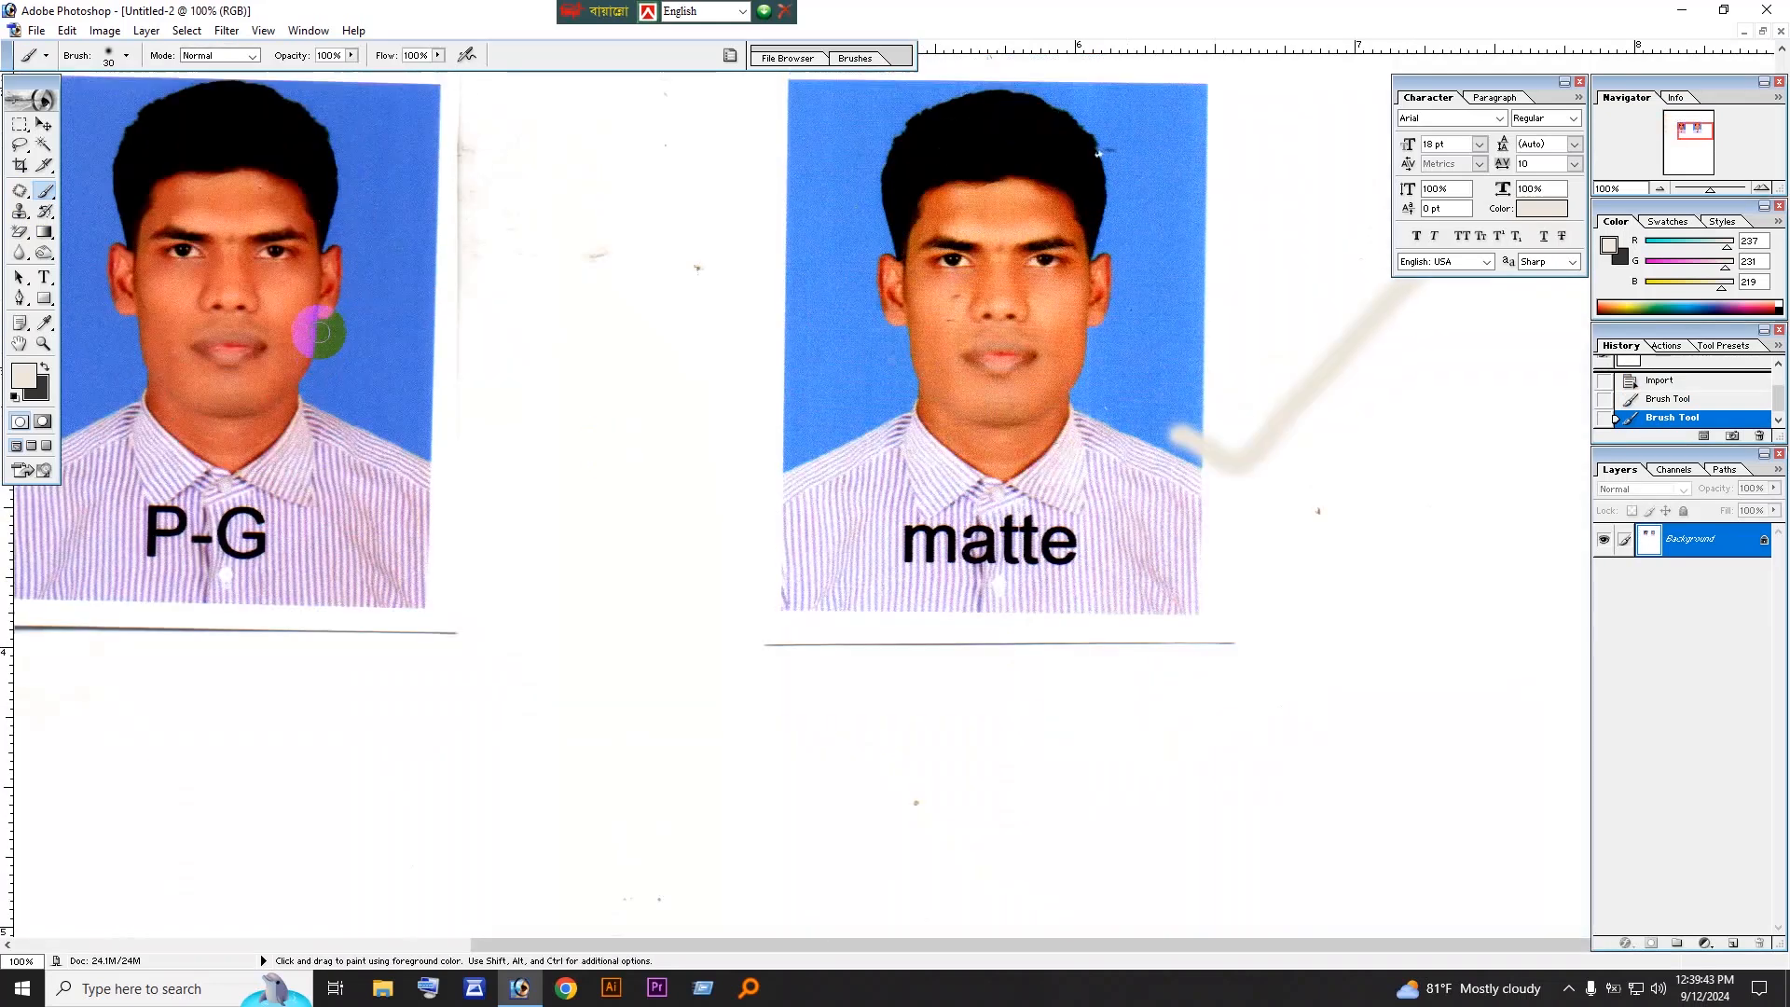
{"action": "scroll", "coordinate": [320, 332], "scroll_direction": "up", "scroll_amount": 1}
{"action": "left_click_drag", "start_coordinate": [504, 373], "coordinate": [656, 483]}
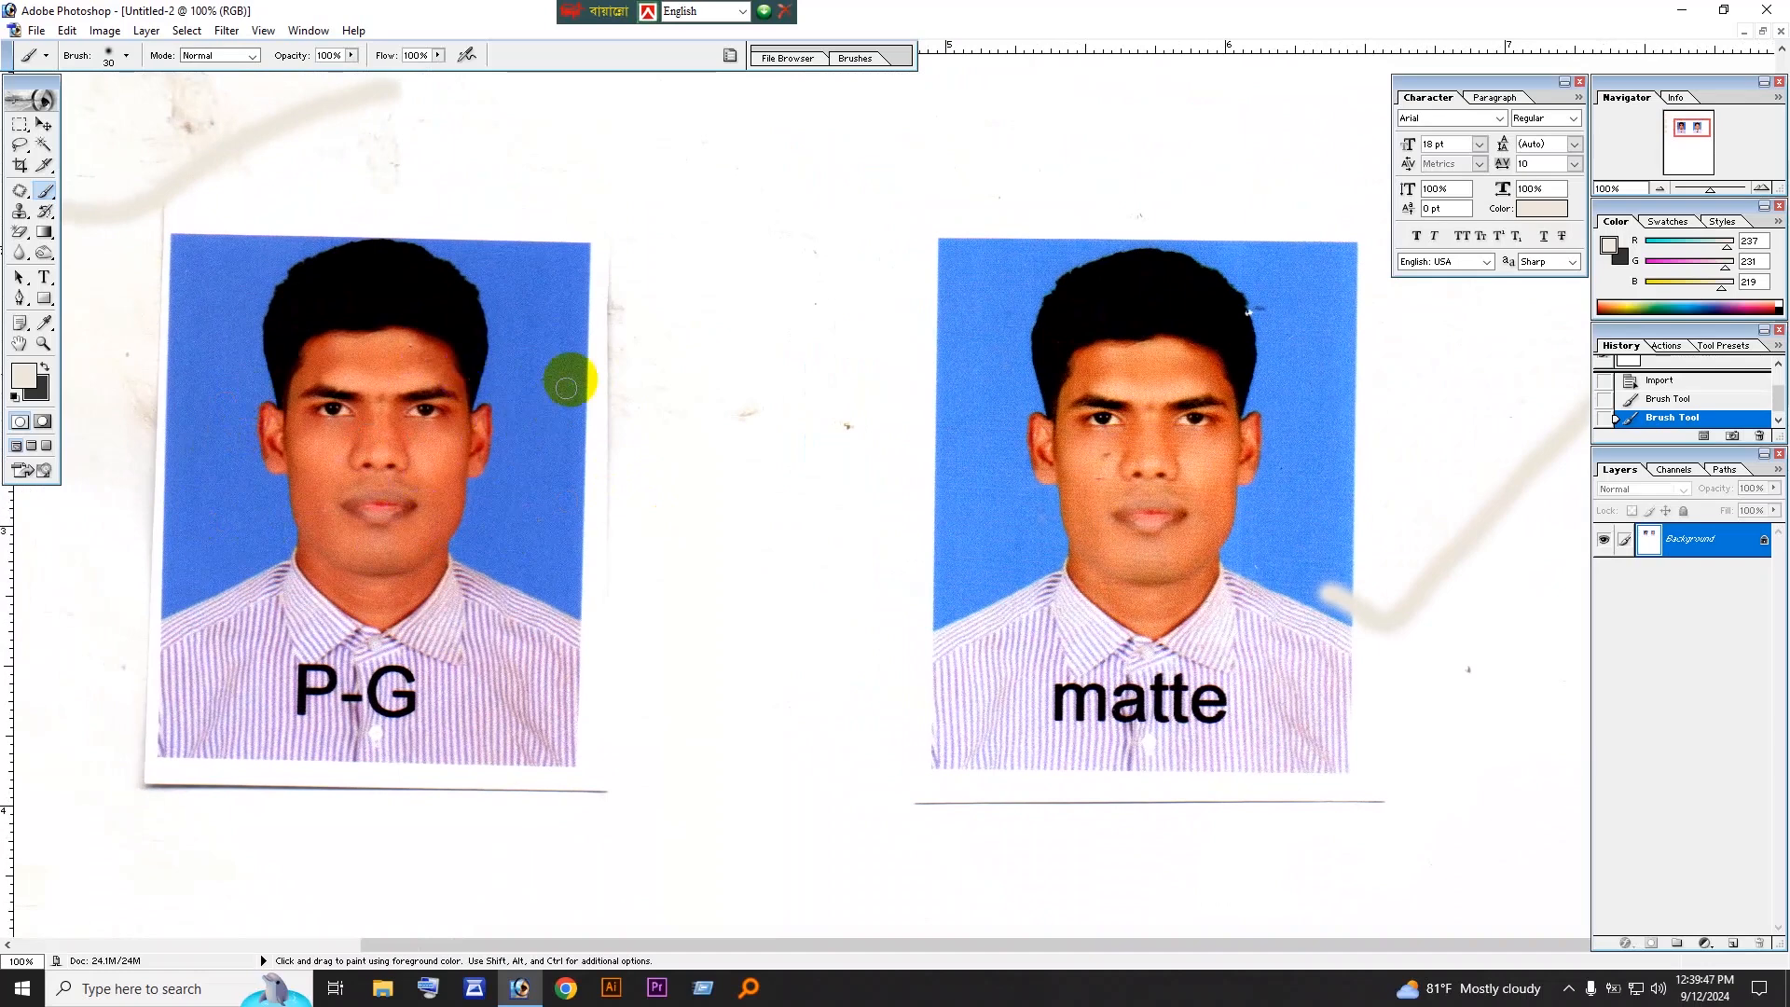
{"action": "mouse_move", "coordinate": [546, 224]}
{"action": "left_mouse_down"}
{"action": "mouse_move", "coordinate": [780, 137]}
{"action": "mouse_move", "coordinate": [697, 207]}
{"action": "left_mouse_up"}
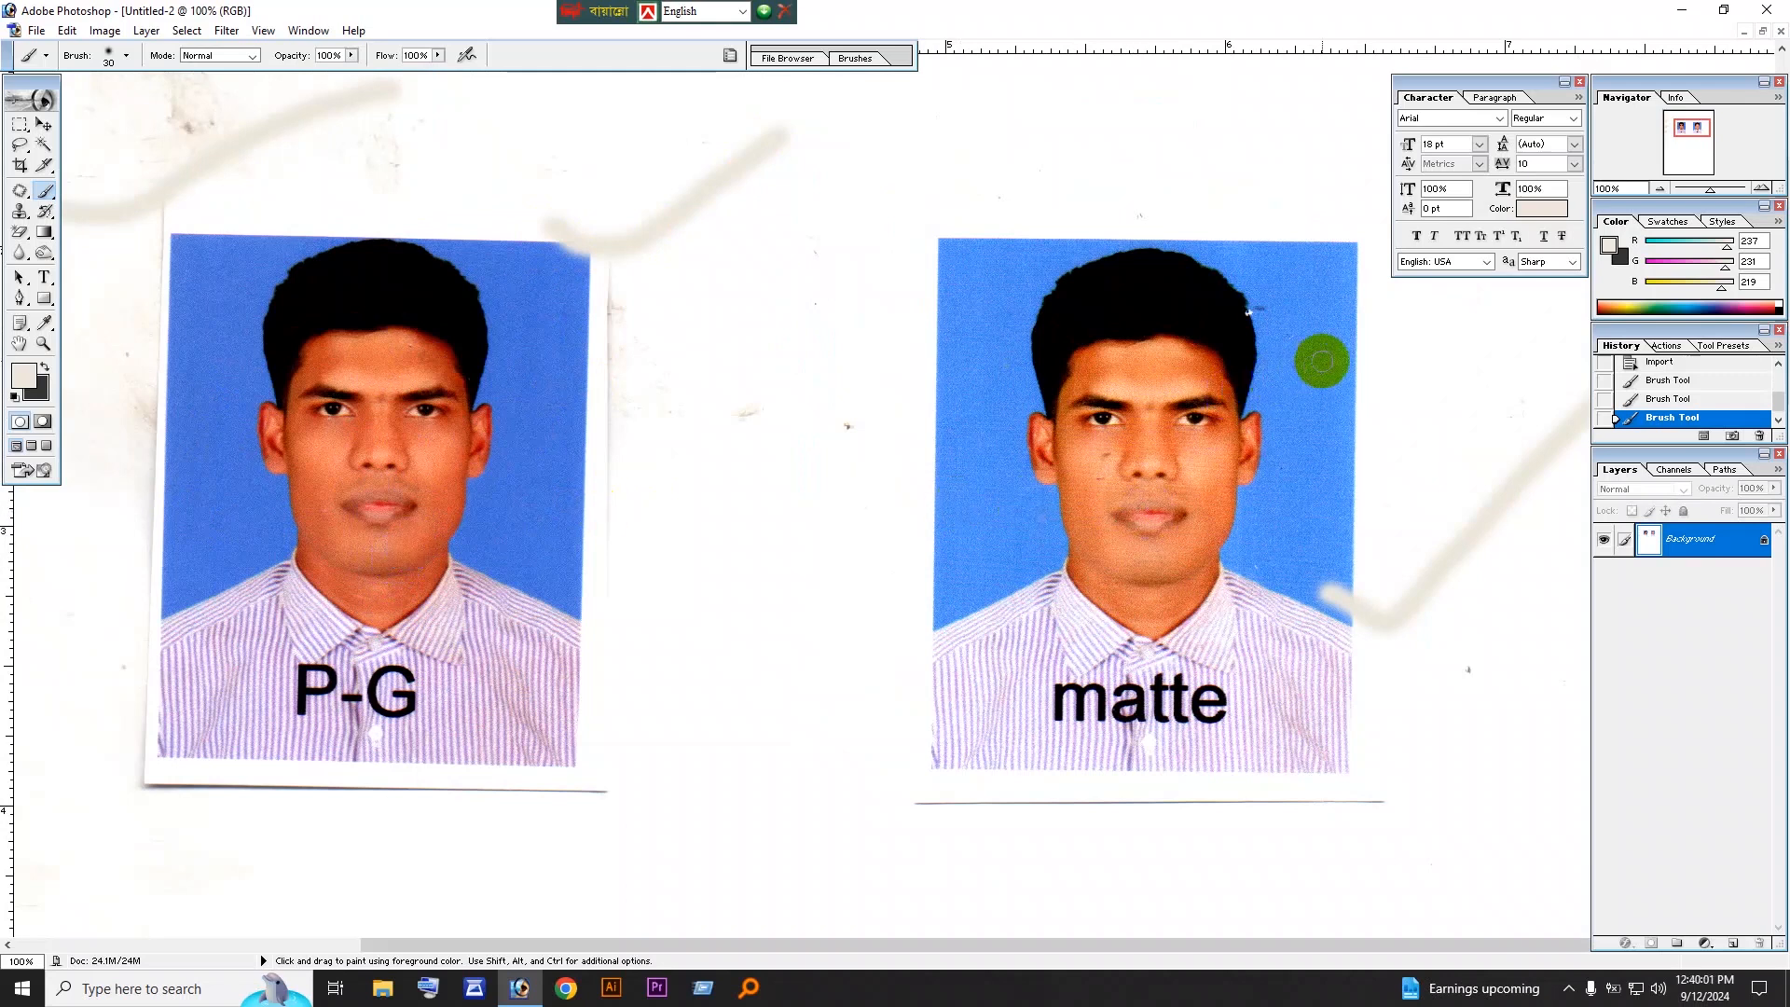
{"action": "left_click_drag", "start_coordinate": [1331, 362], "coordinate": [1459, 328]}
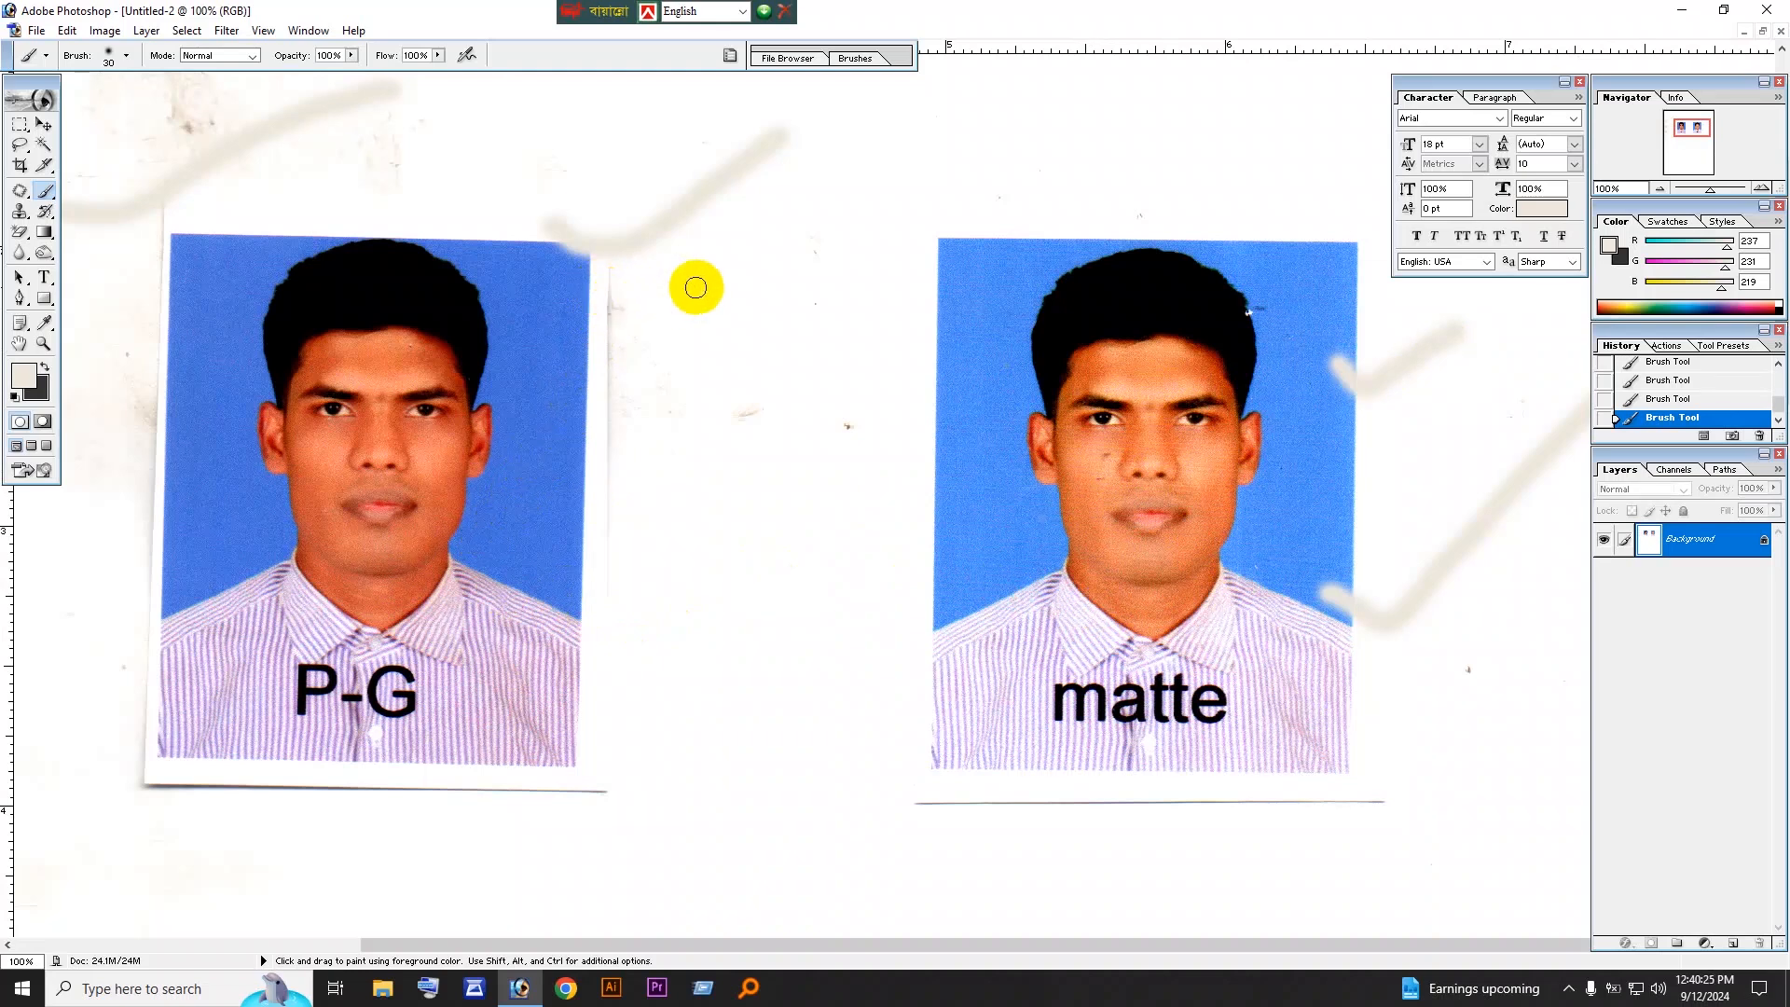
Step: Restore the scan to a floating window and arrange the portrait window between it and the four-photo sheet
{"action": "left_click", "coordinate": [732, 426], "text": "alt"}
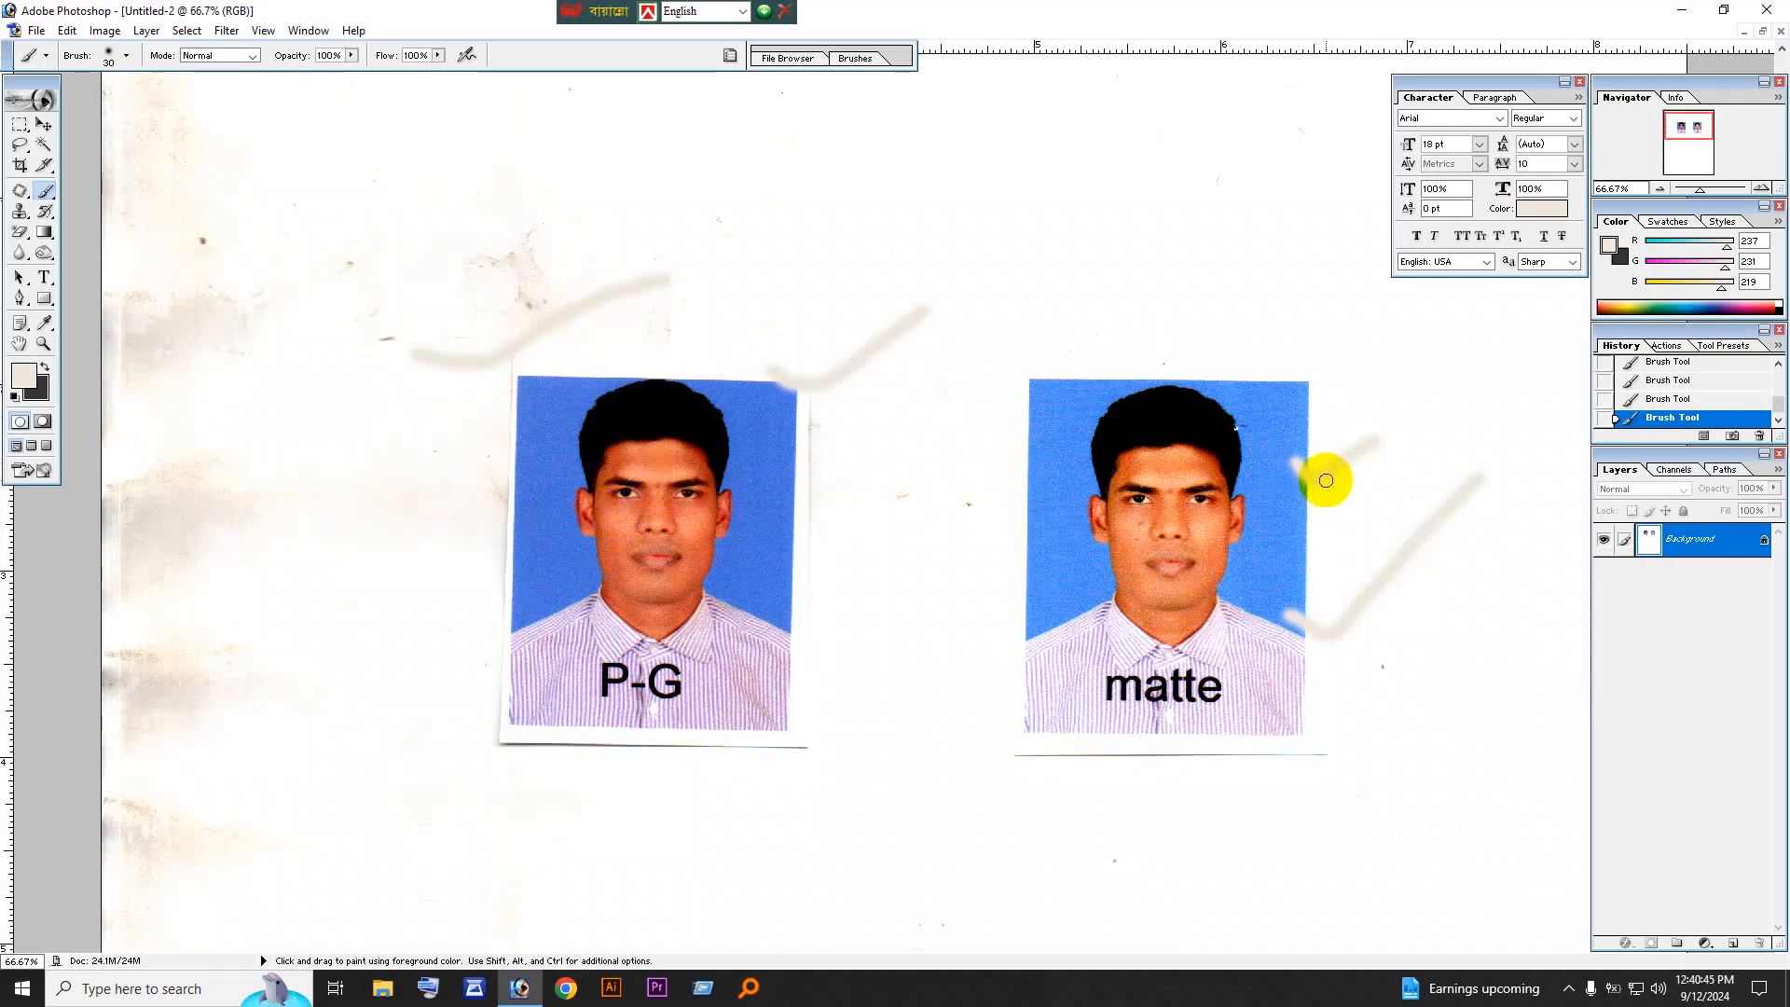
{"action": "left_click", "coordinate": [1762, 31]}
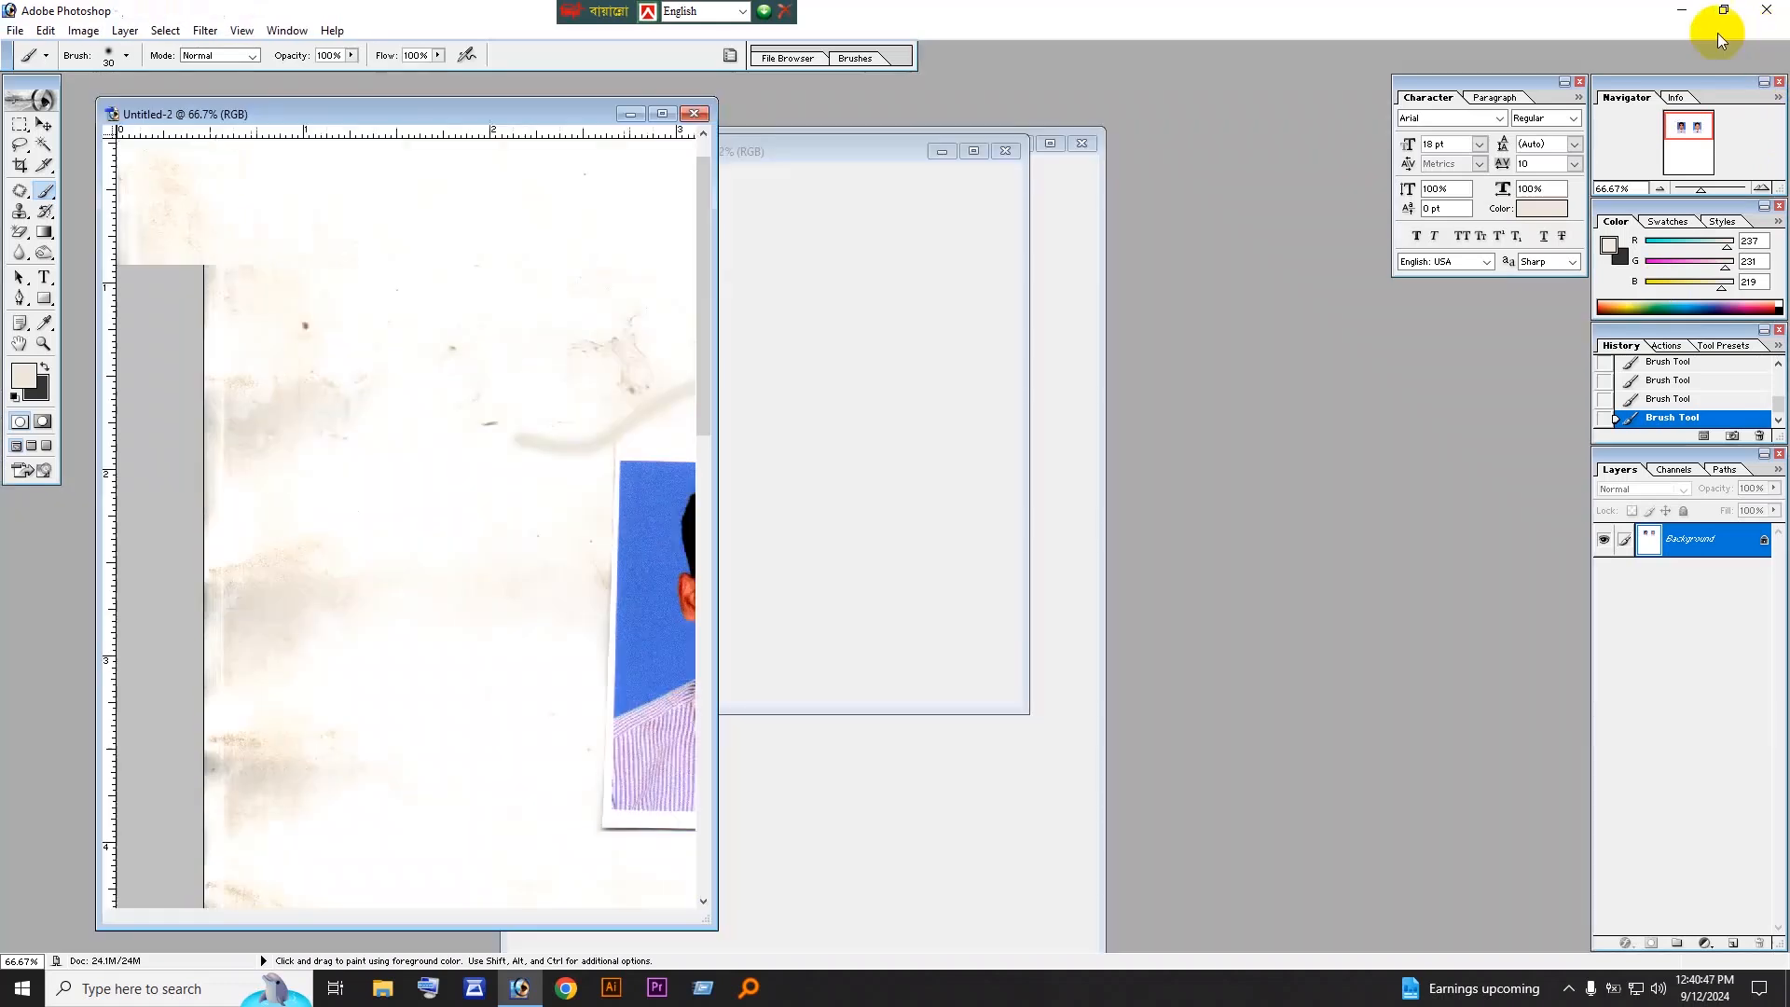
{"action": "left_click", "coordinate": [800, 149]}
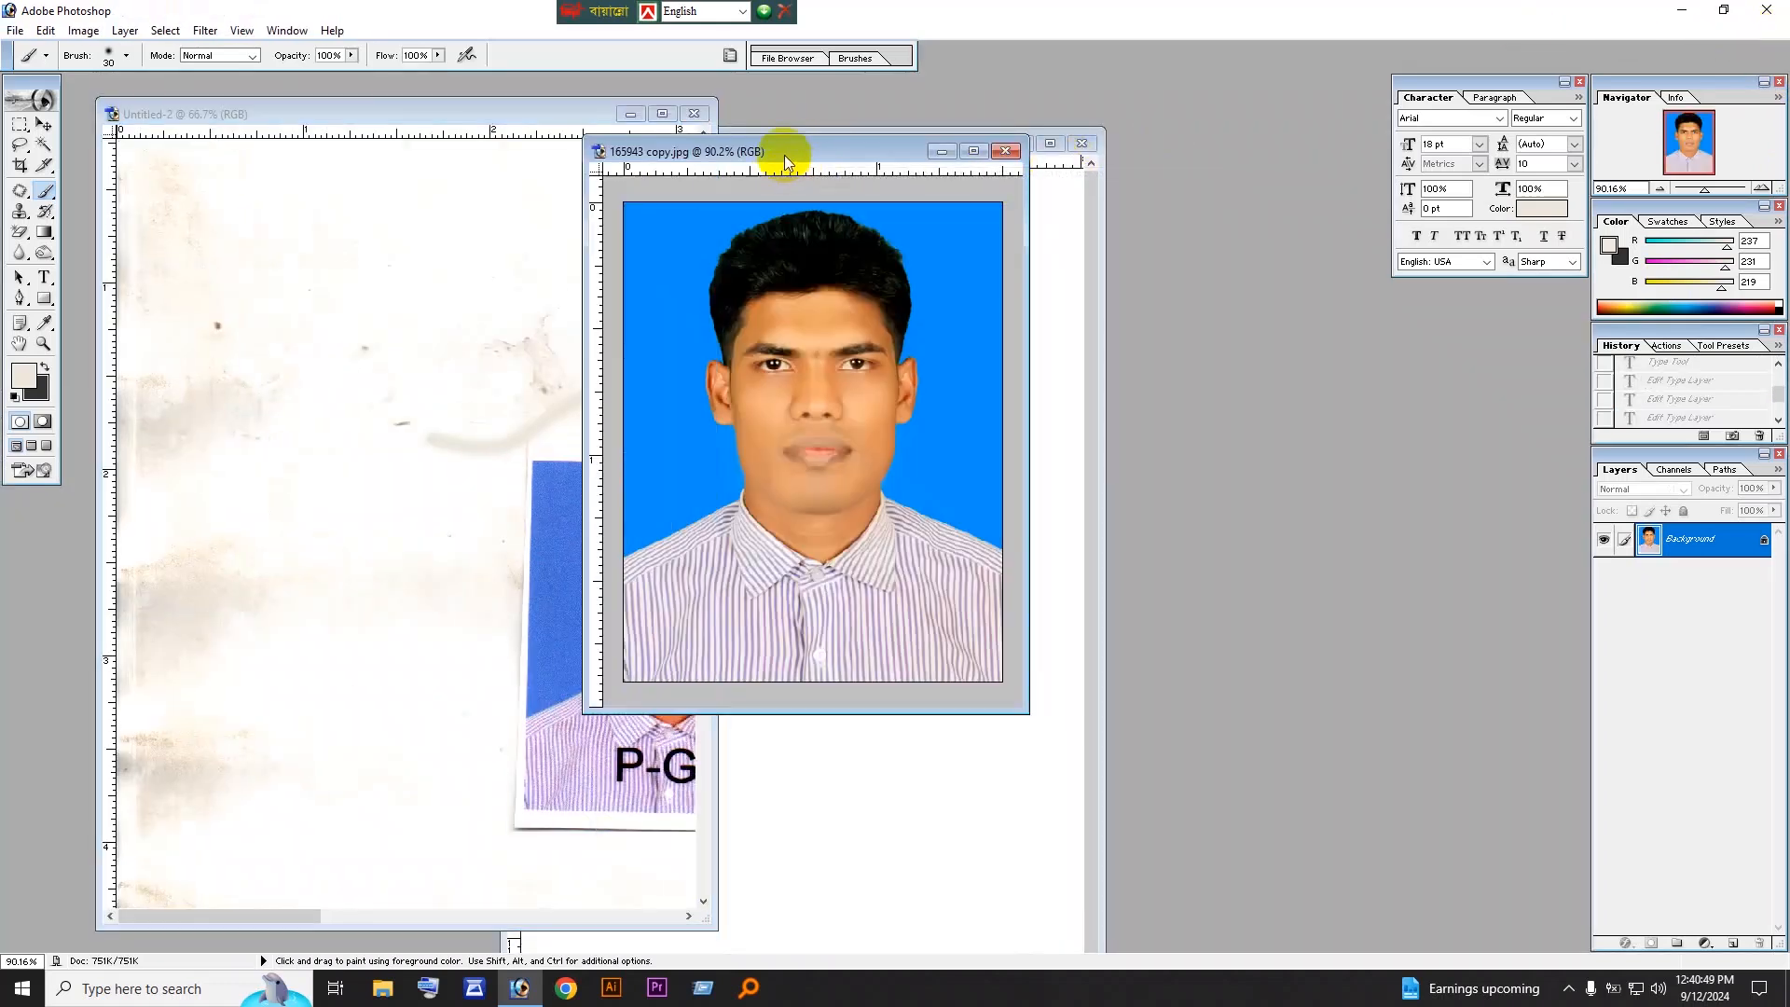
{"action": "left_click_drag", "start_coordinate": [798, 149], "coordinate": [727, 419]}
{"action": "left_click", "coordinate": [819, 149]}
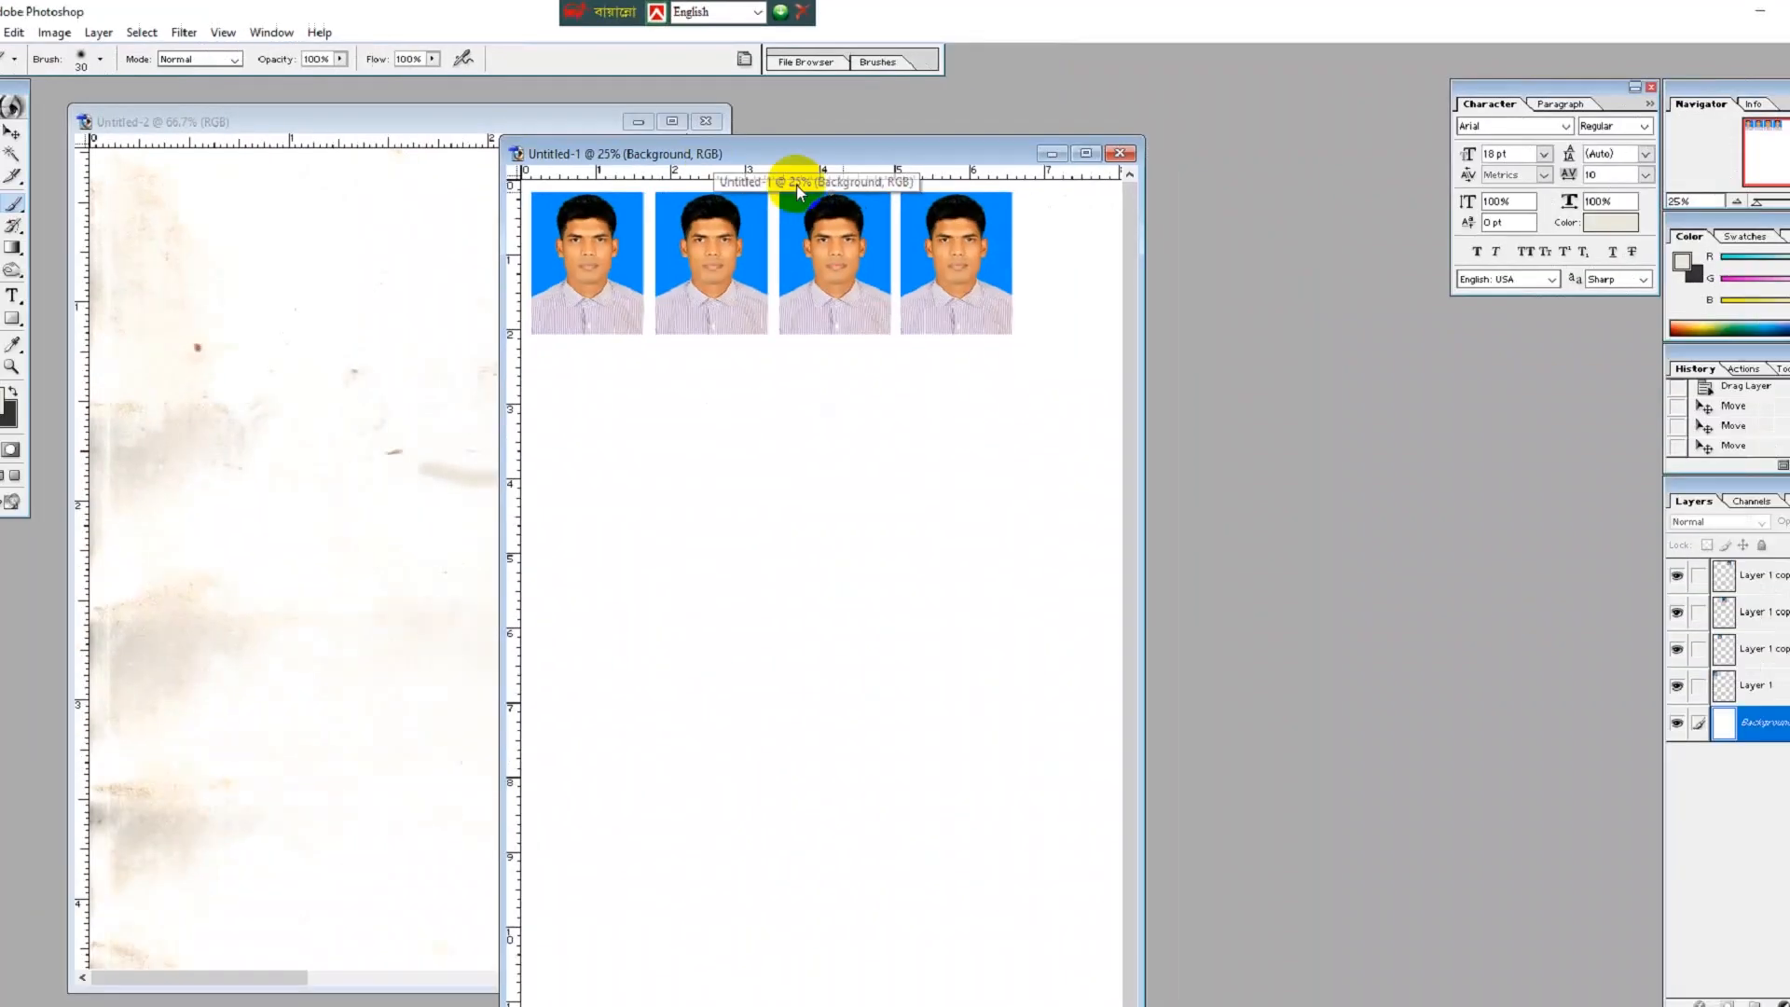
{"action": "left_click_drag", "start_coordinate": [722, 158], "coordinate": [1075, 175]}
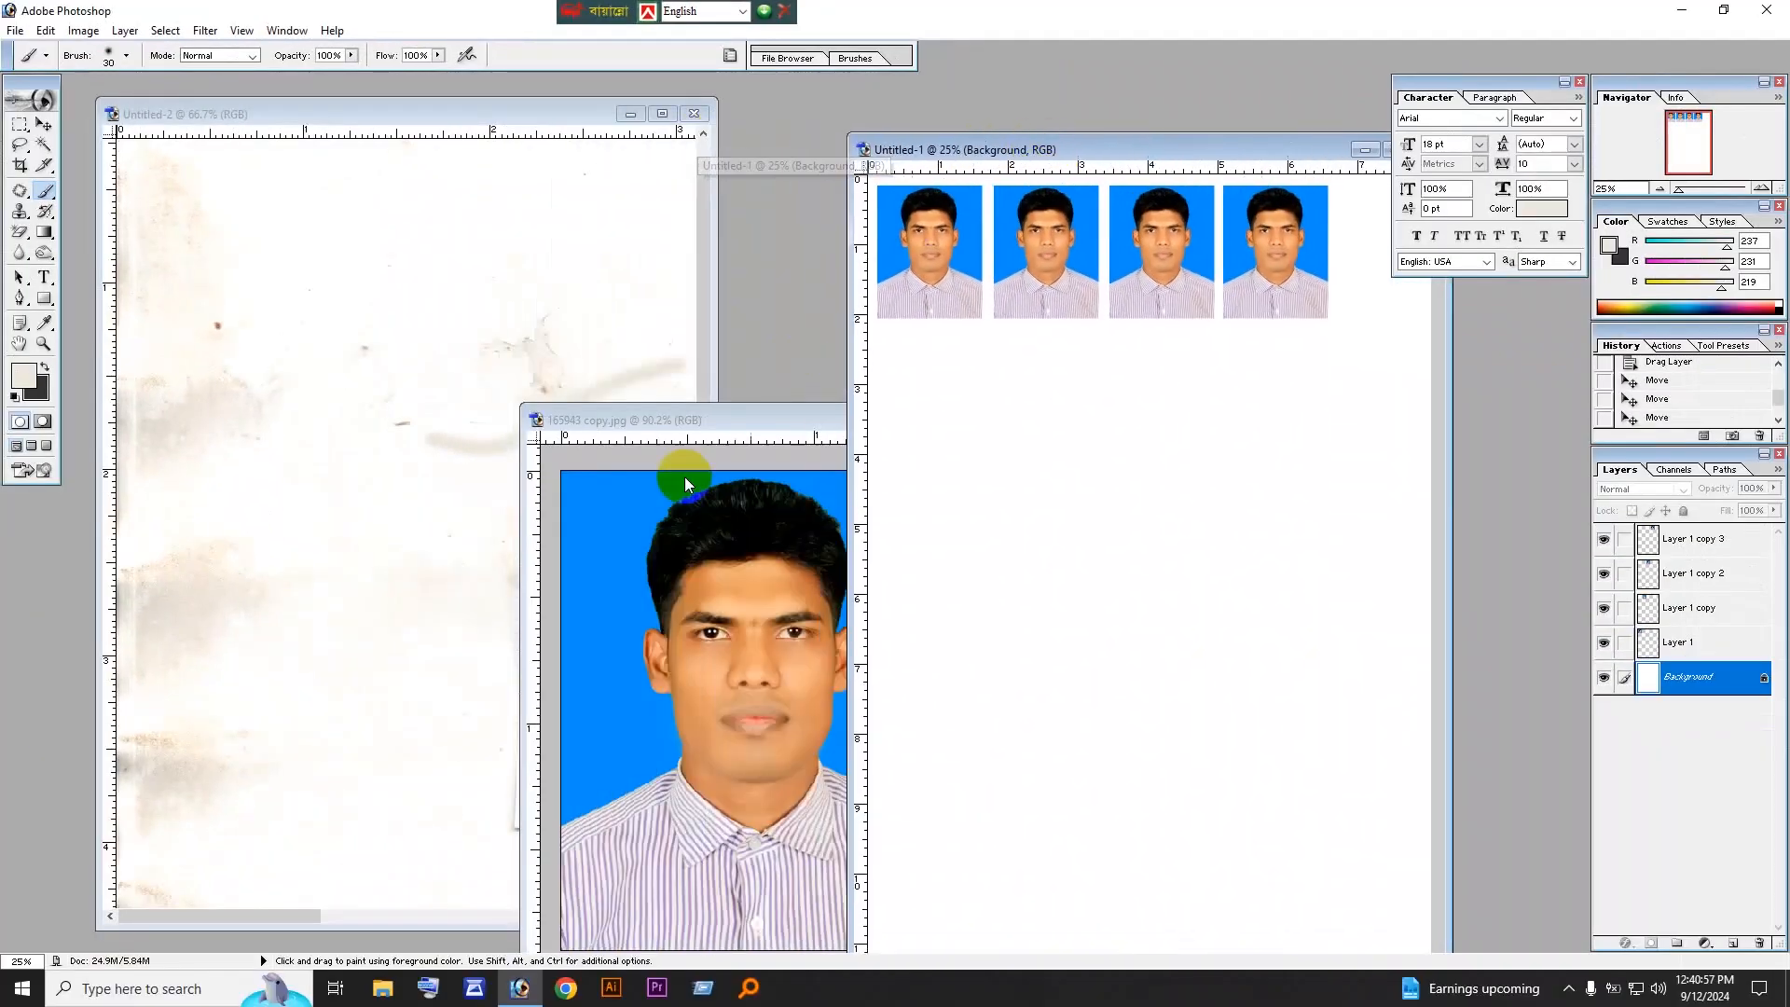
{"action": "left_click", "coordinate": [685, 483]}
{"action": "left_click_drag", "start_coordinate": [704, 417], "coordinate": [587, 200]}
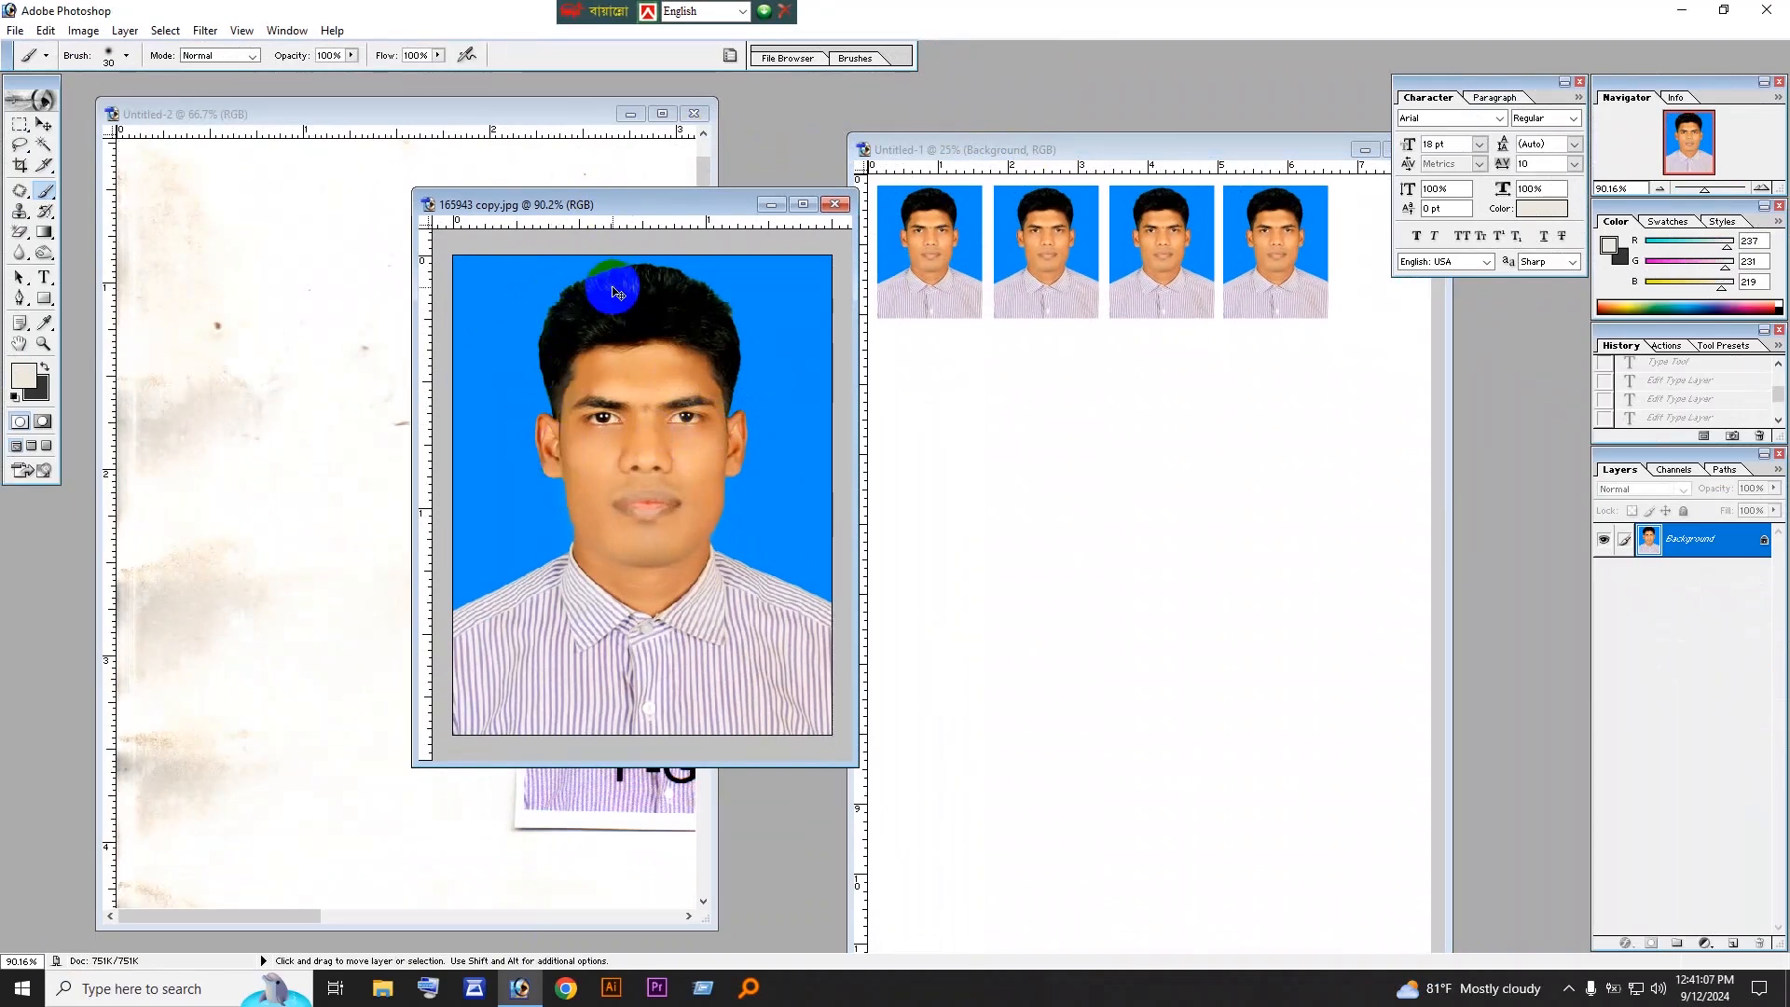
Step: Create a white A4 document at 300 pixels/inch in CMYK Color mode and place its window beside the portrait
{"action": "key", "text": "ctrl+n"}
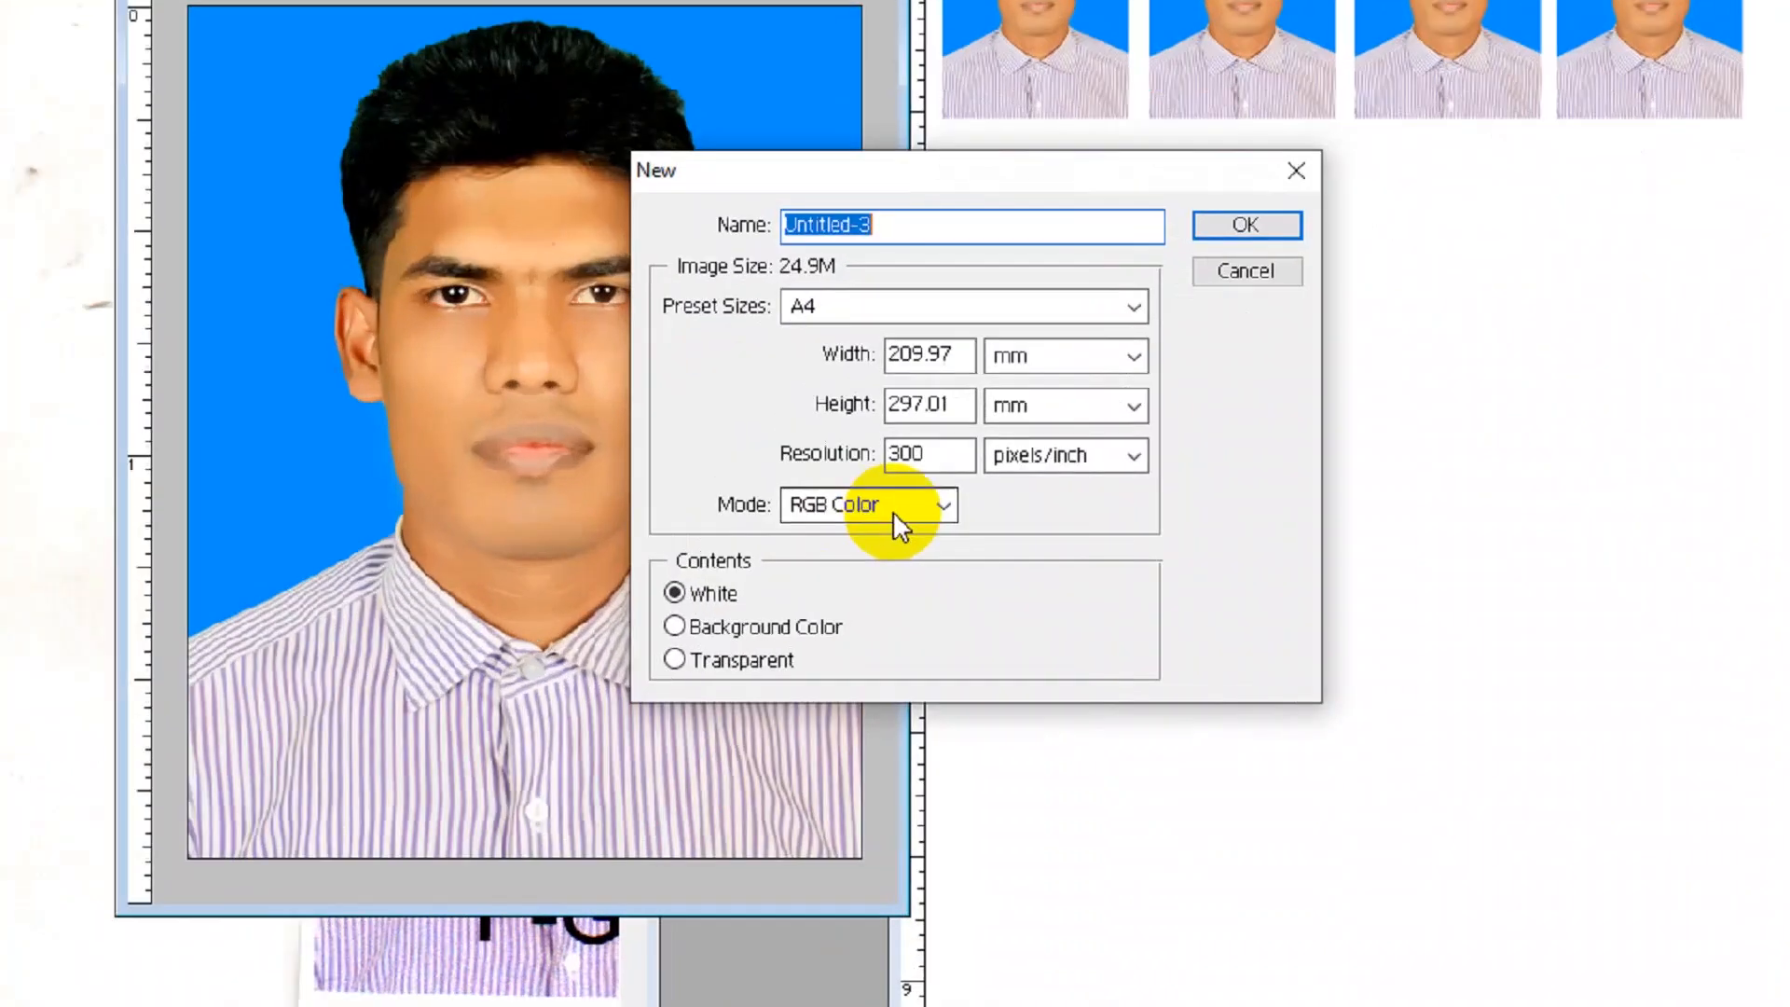
{"action": "left_click", "coordinate": [892, 511]}
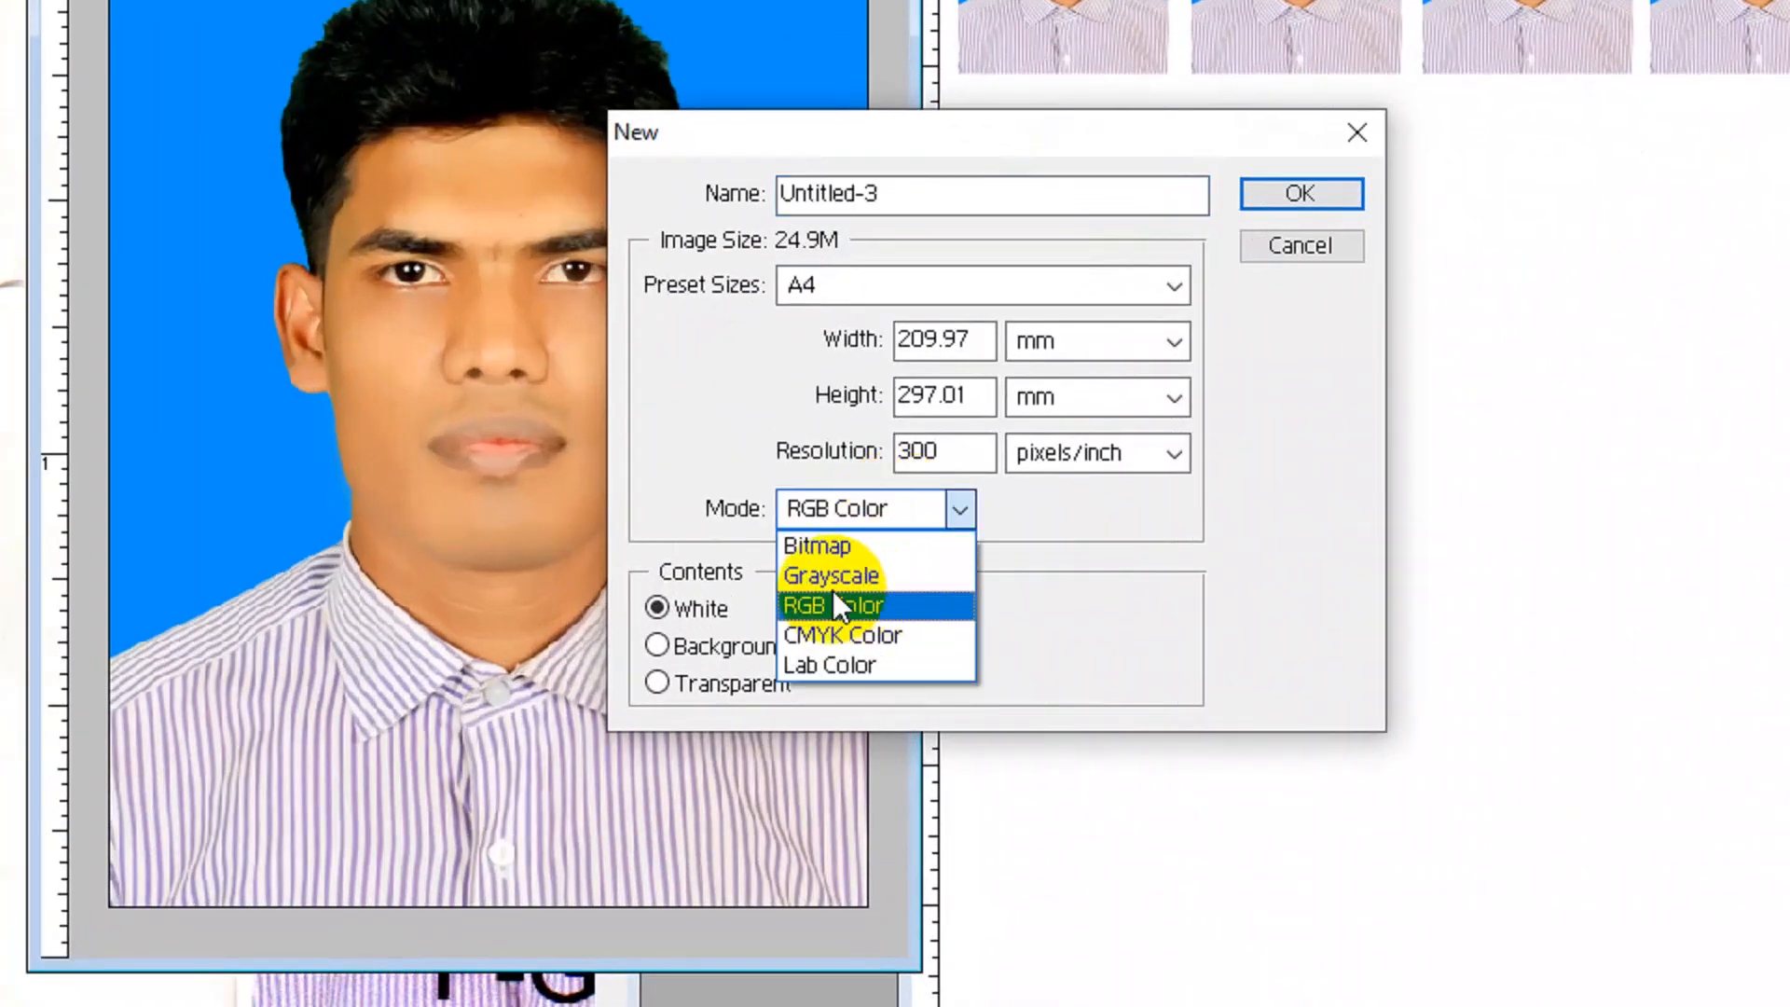
{"action": "left_click", "coordinate": [858, 637]}
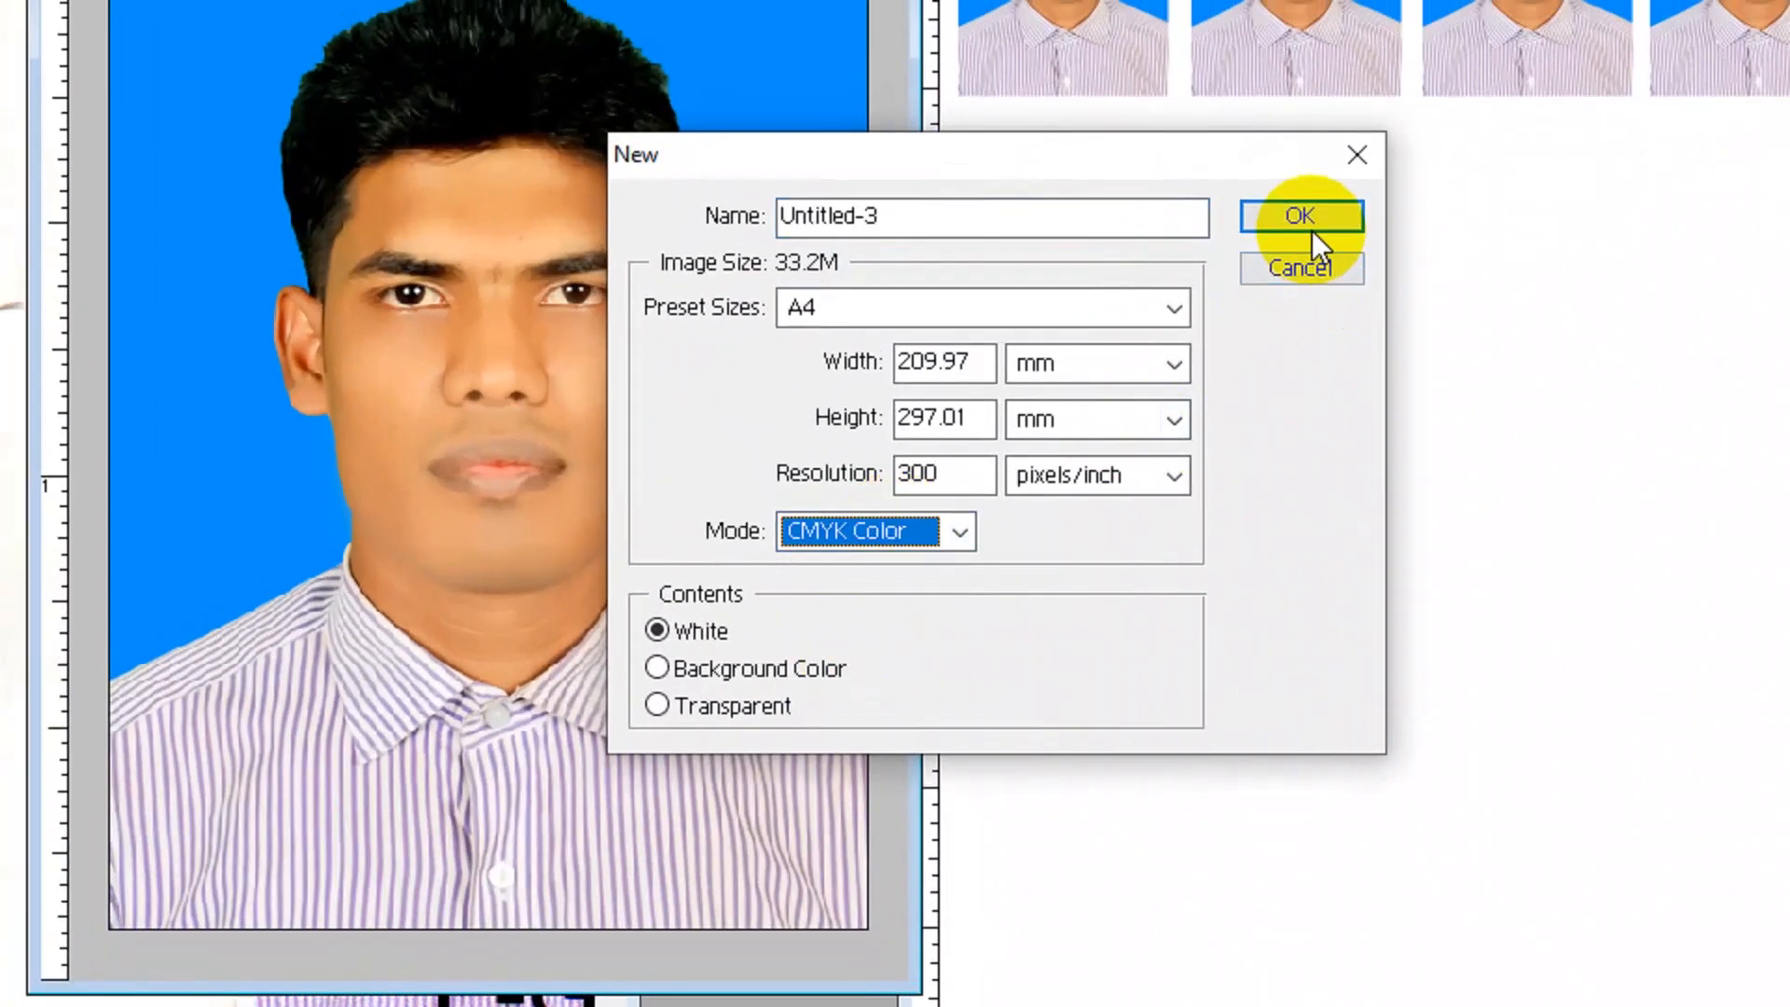
{"action": "left_click", "coordinate": [1300, 216]}
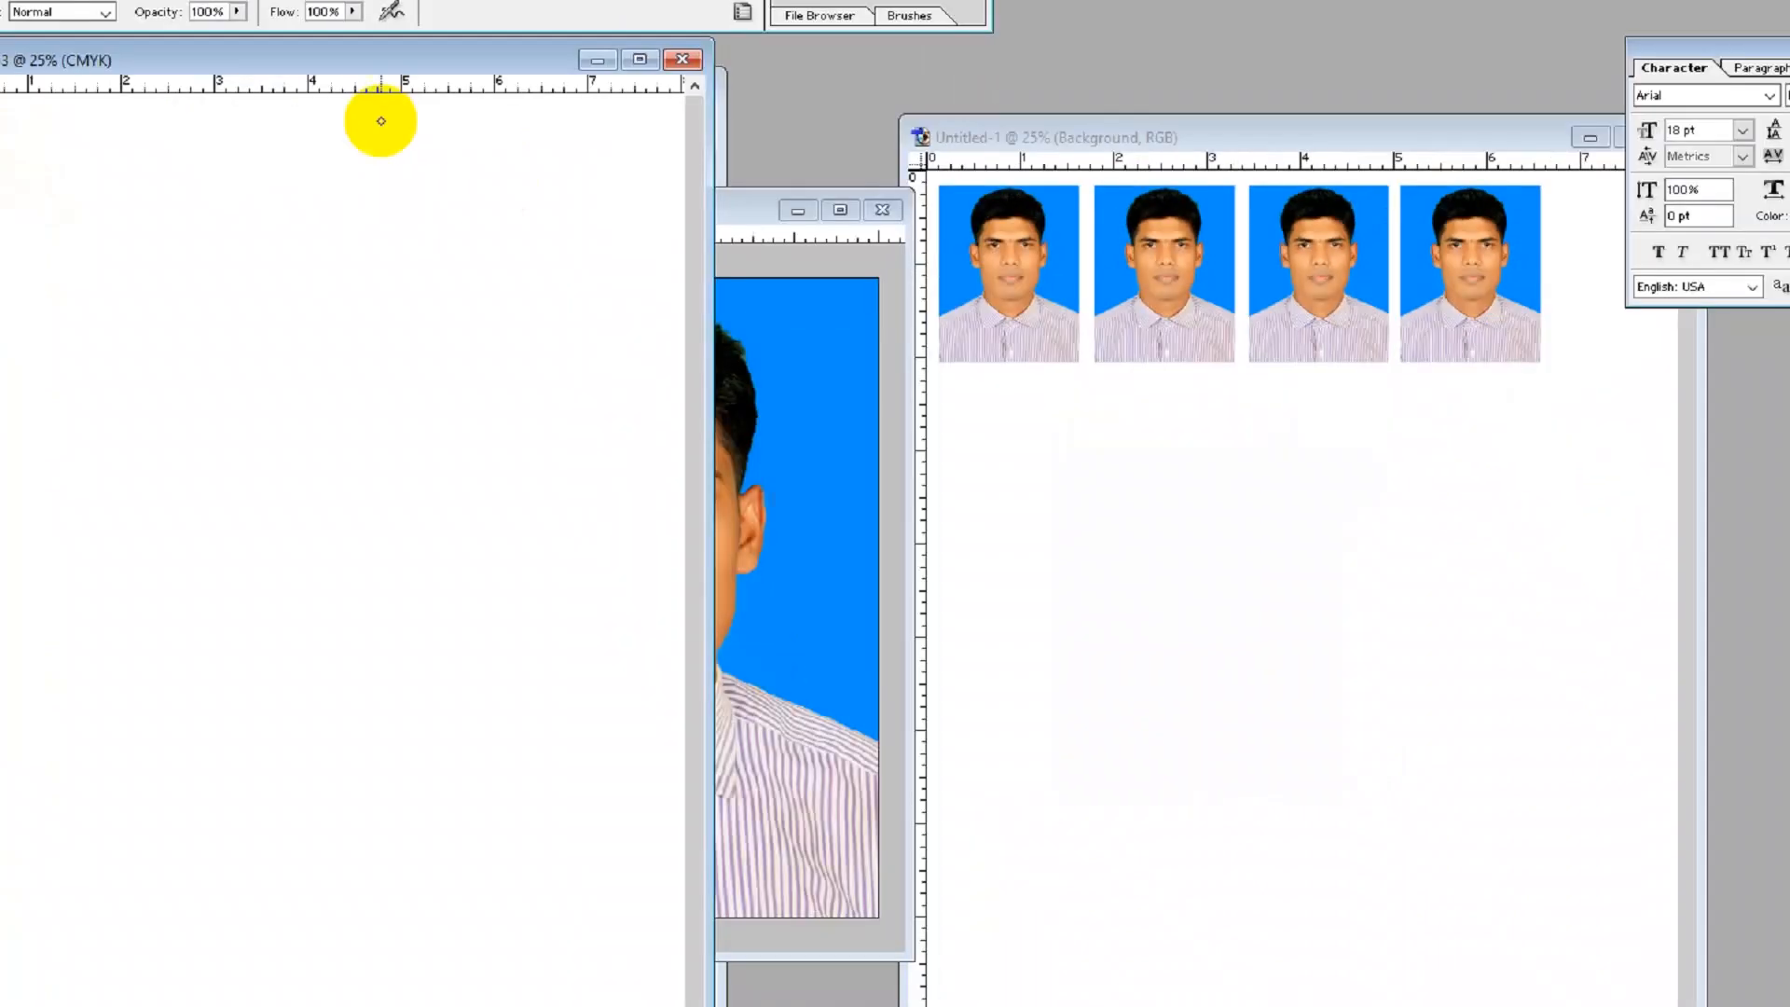
{"action": "left_click_drag", "start_coordinate": [314, 62], "coordinate": [1399, 201]}
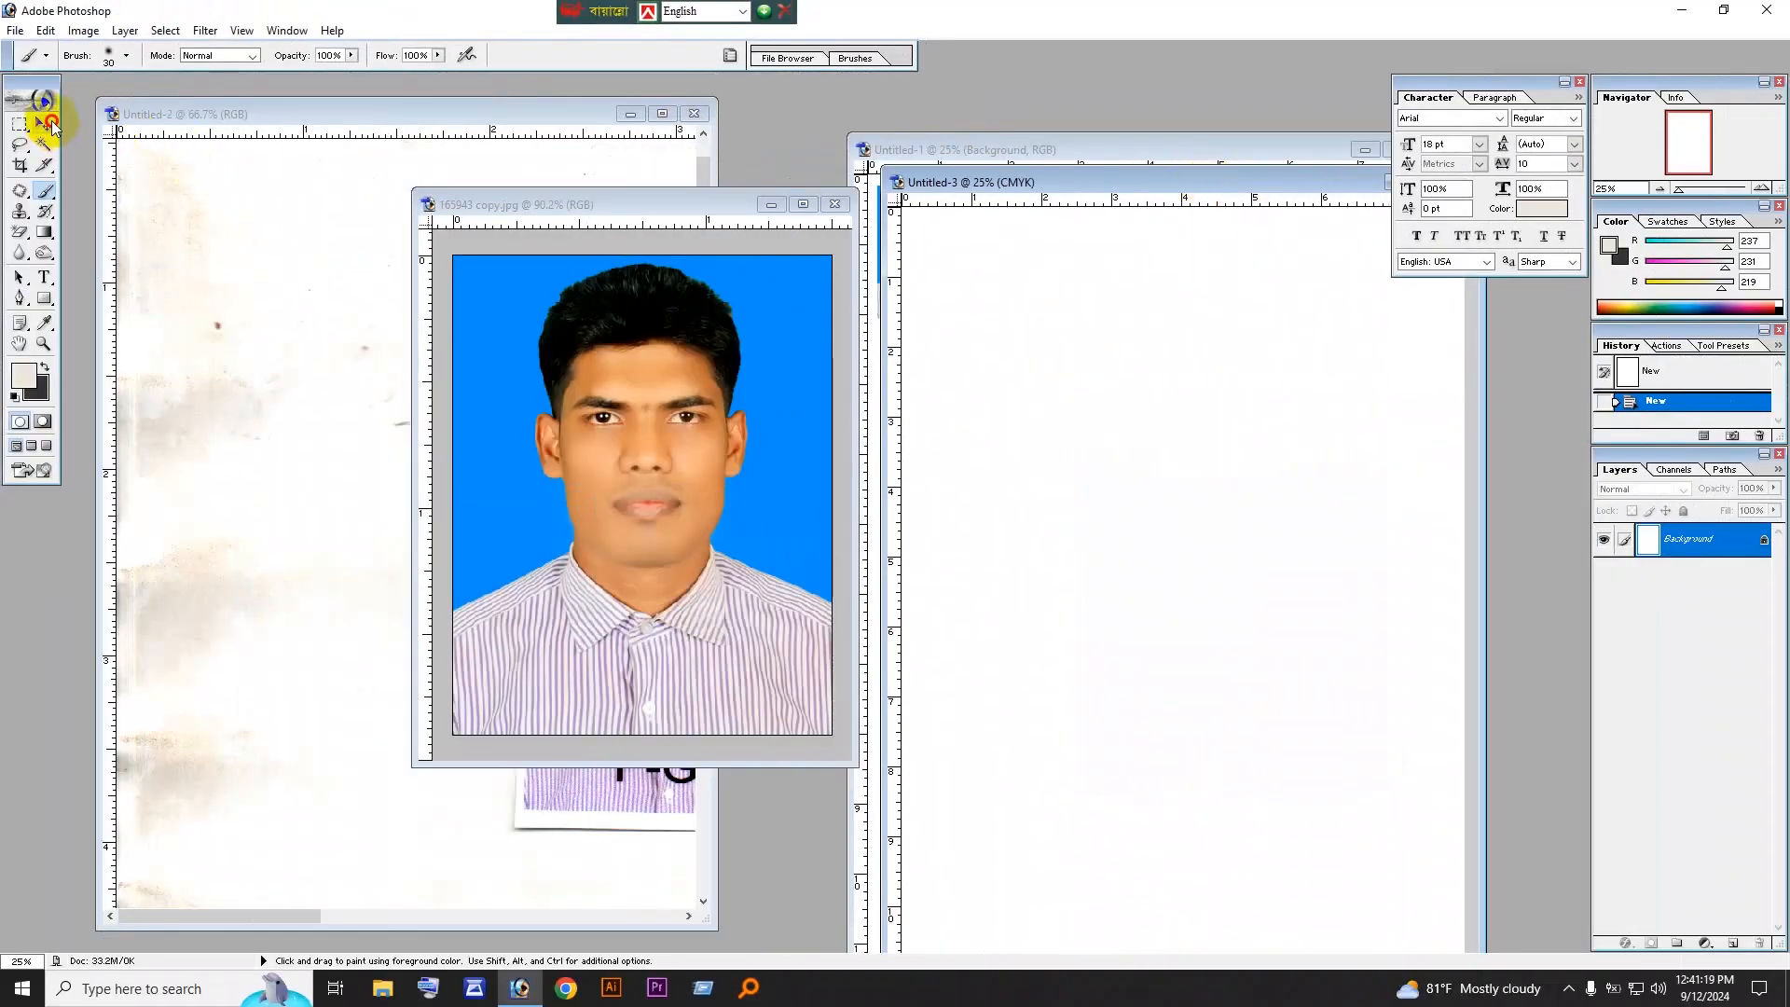
Step: Copy the portrait into the CMYK document and reposition it near the page's upper corner
{"action": "left_click", "coordinate": [44, 124]}
{"action": "left_click_drag", "start_coordinate": [601, 279], "coordinate": [987, 298]}
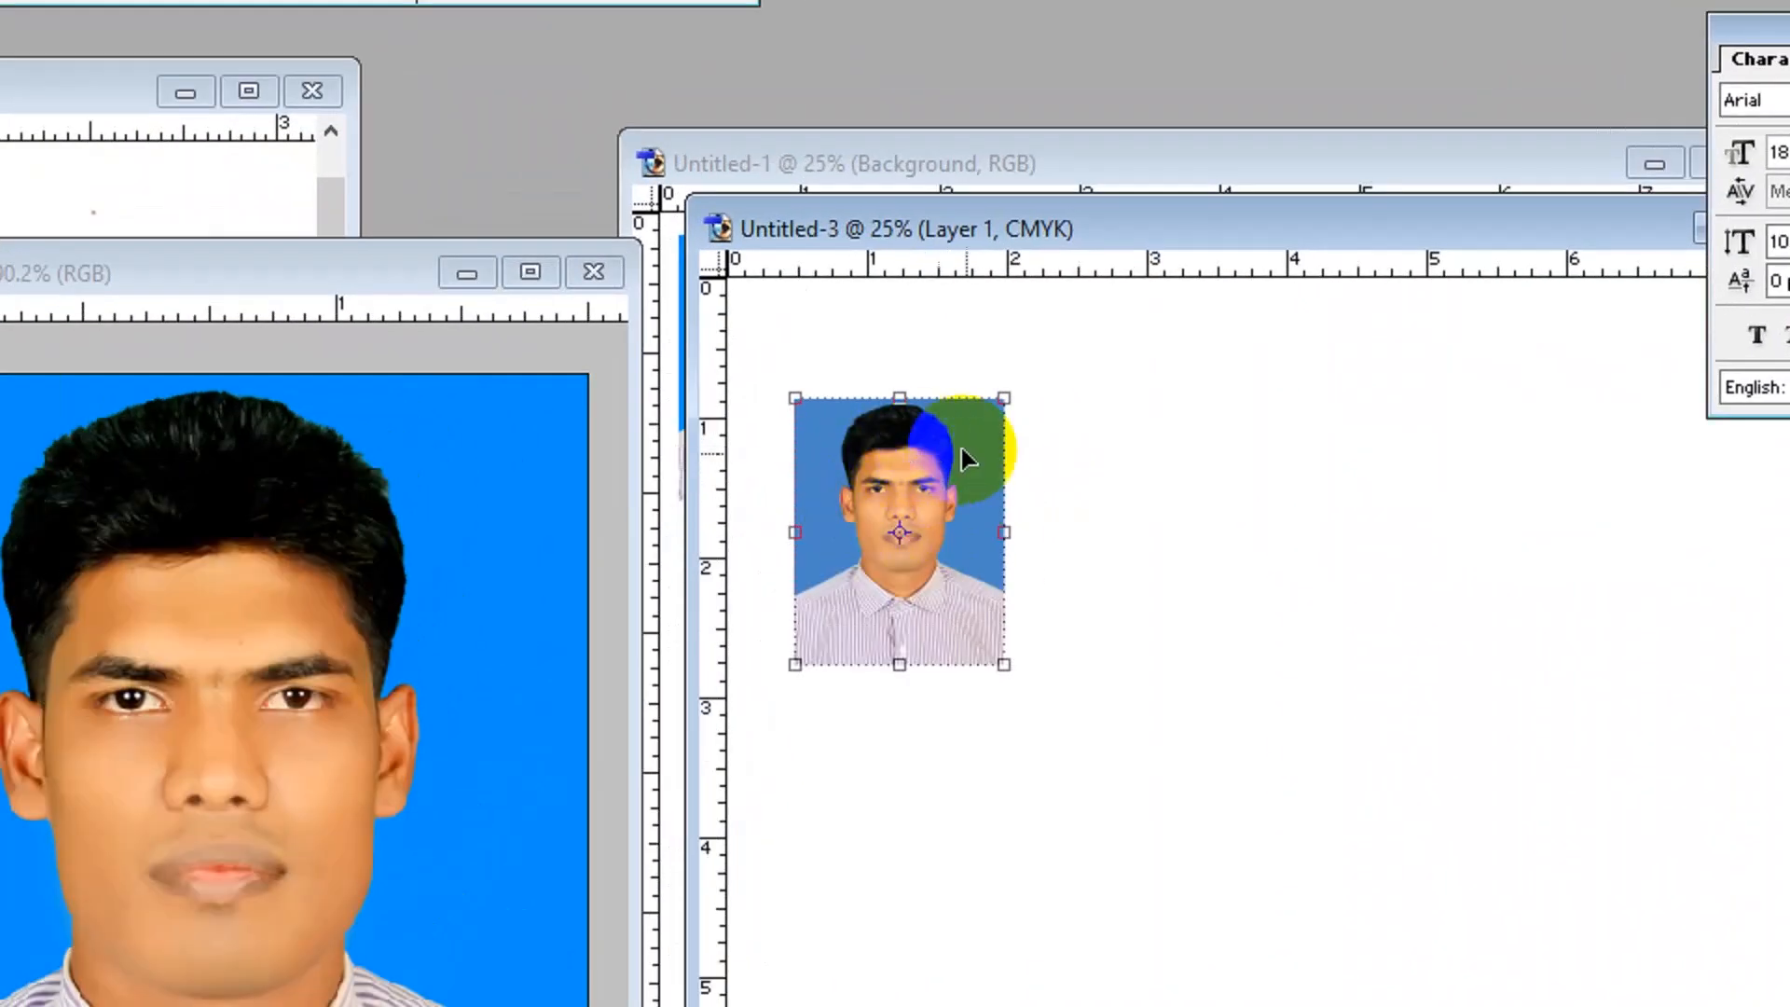
{"action": "left_click_drag", "start_coordinate": [919, 451], "coordinate": [977, 583]}
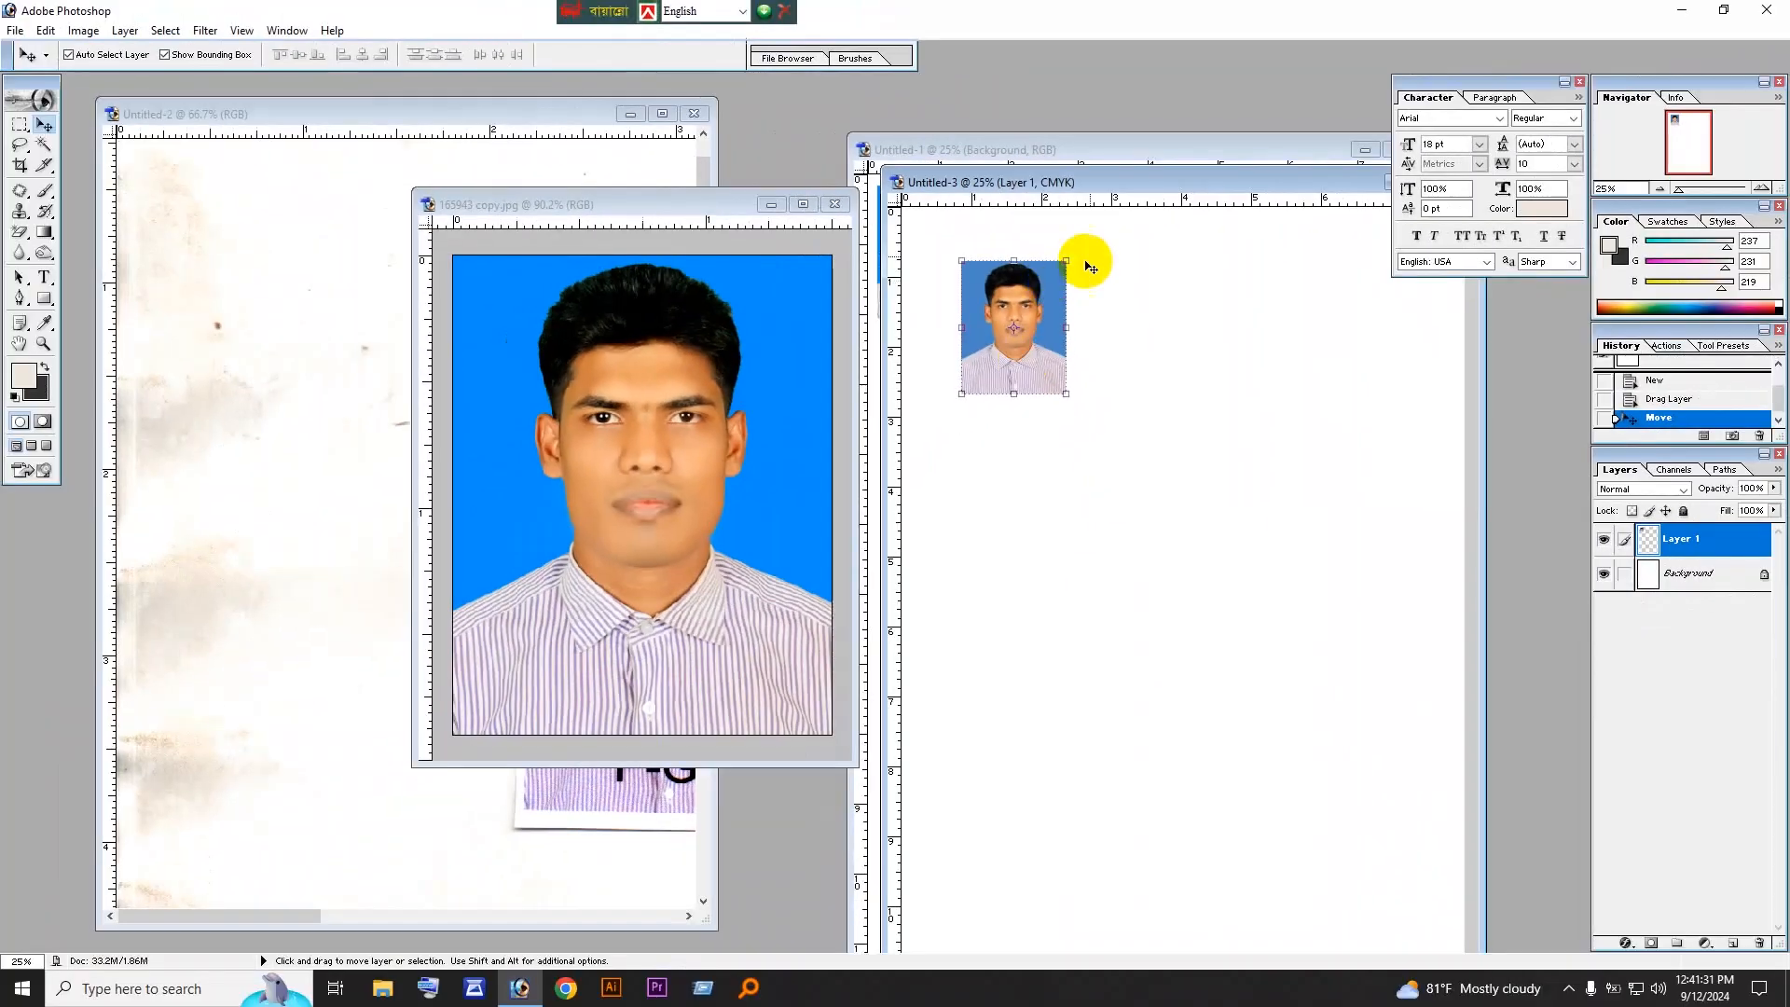
Step: Move the CMYK document window over the portrait and close the document without saving
{"action": "left_click_drag", "start_coordinate": [1152, 225], "coordinate": [733, 511]}
{"action": "left_click", "coordinate": [1252, 324]}
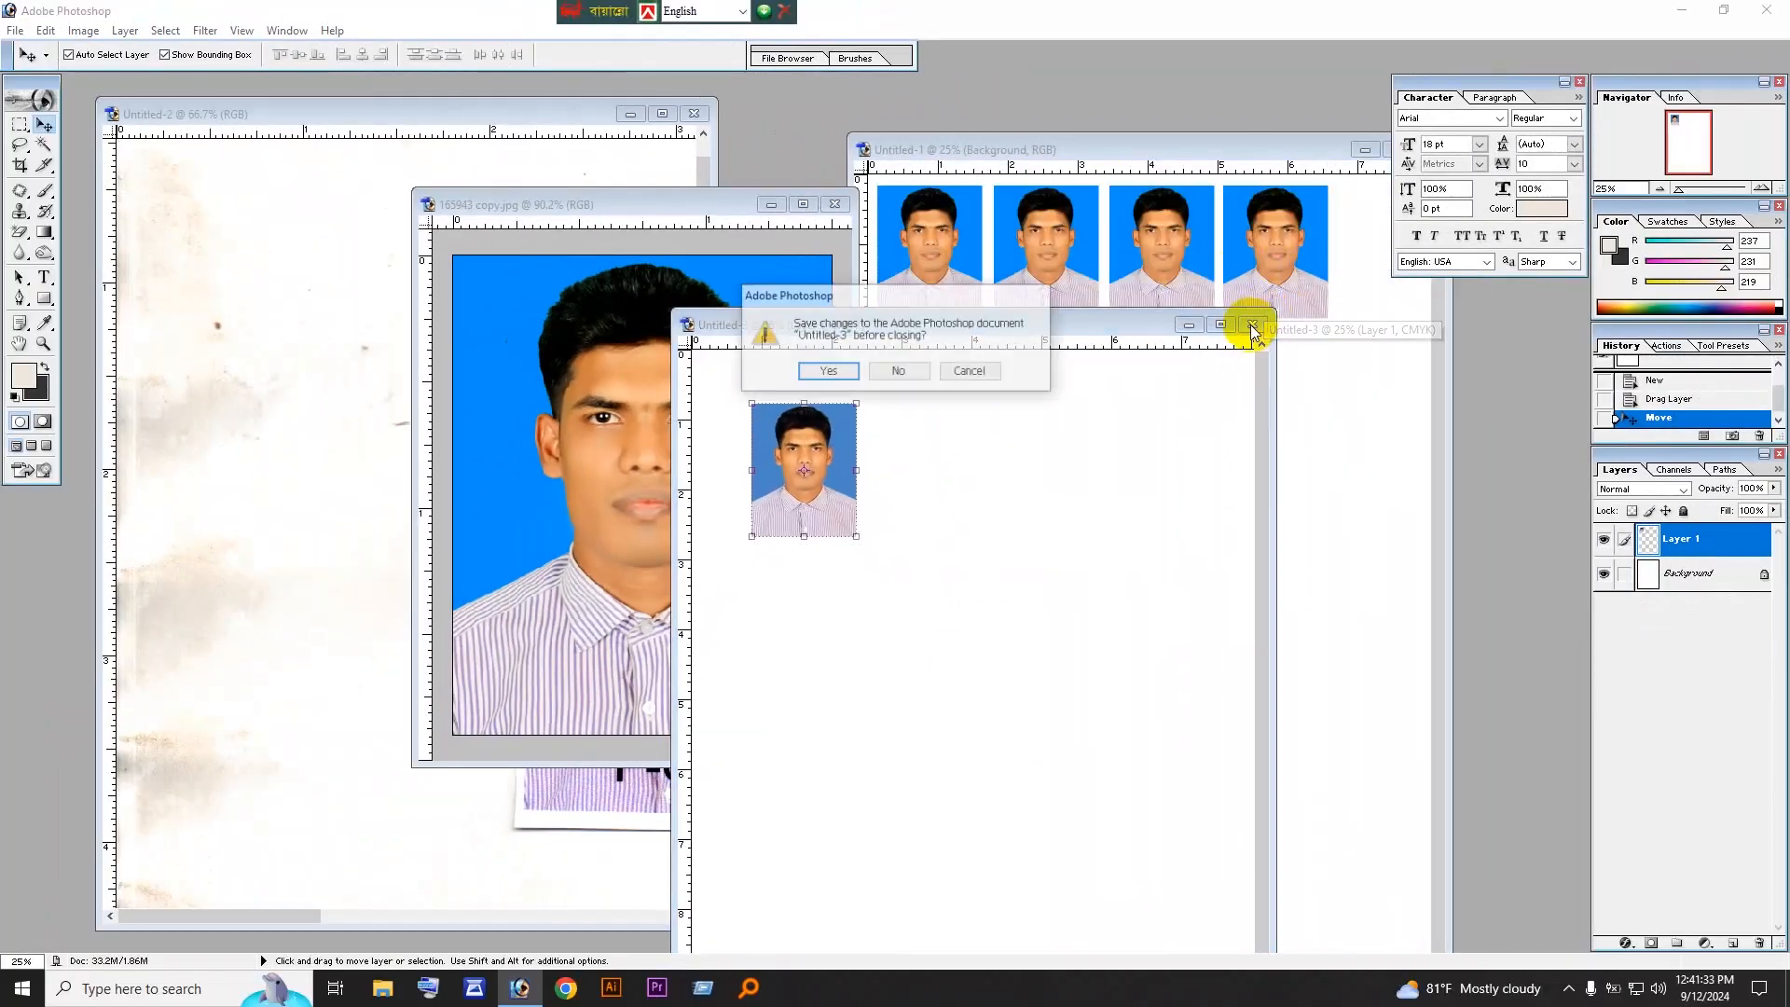
{"action": "left_click", "coordinate": [898, 370]}
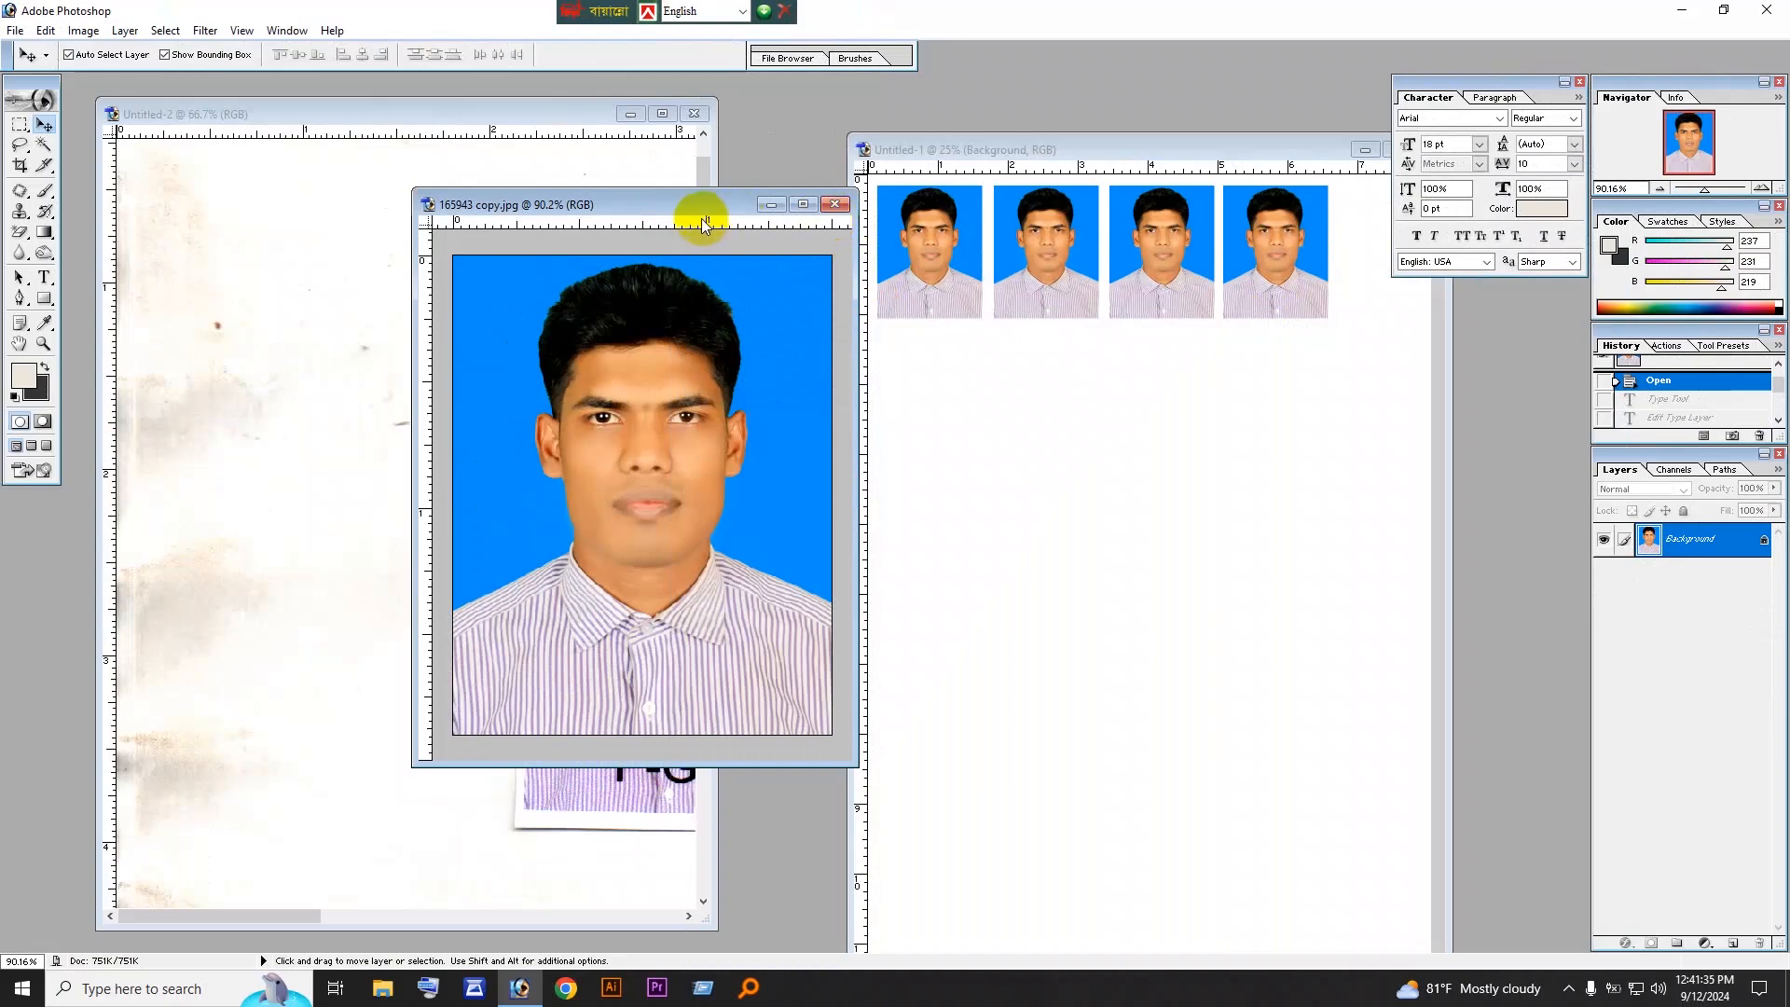
Step: Move the portrait window over the photo sheet and maximize the scan to compare the two prints again
{"action": "left_click_drag", "start_coordinate": [702, 211], "coordinate": [1033, 162]}
{"action": "left_click", "coordinate": [519, 383]}
{"action": "left_click", "coordinate": [662, 114]}
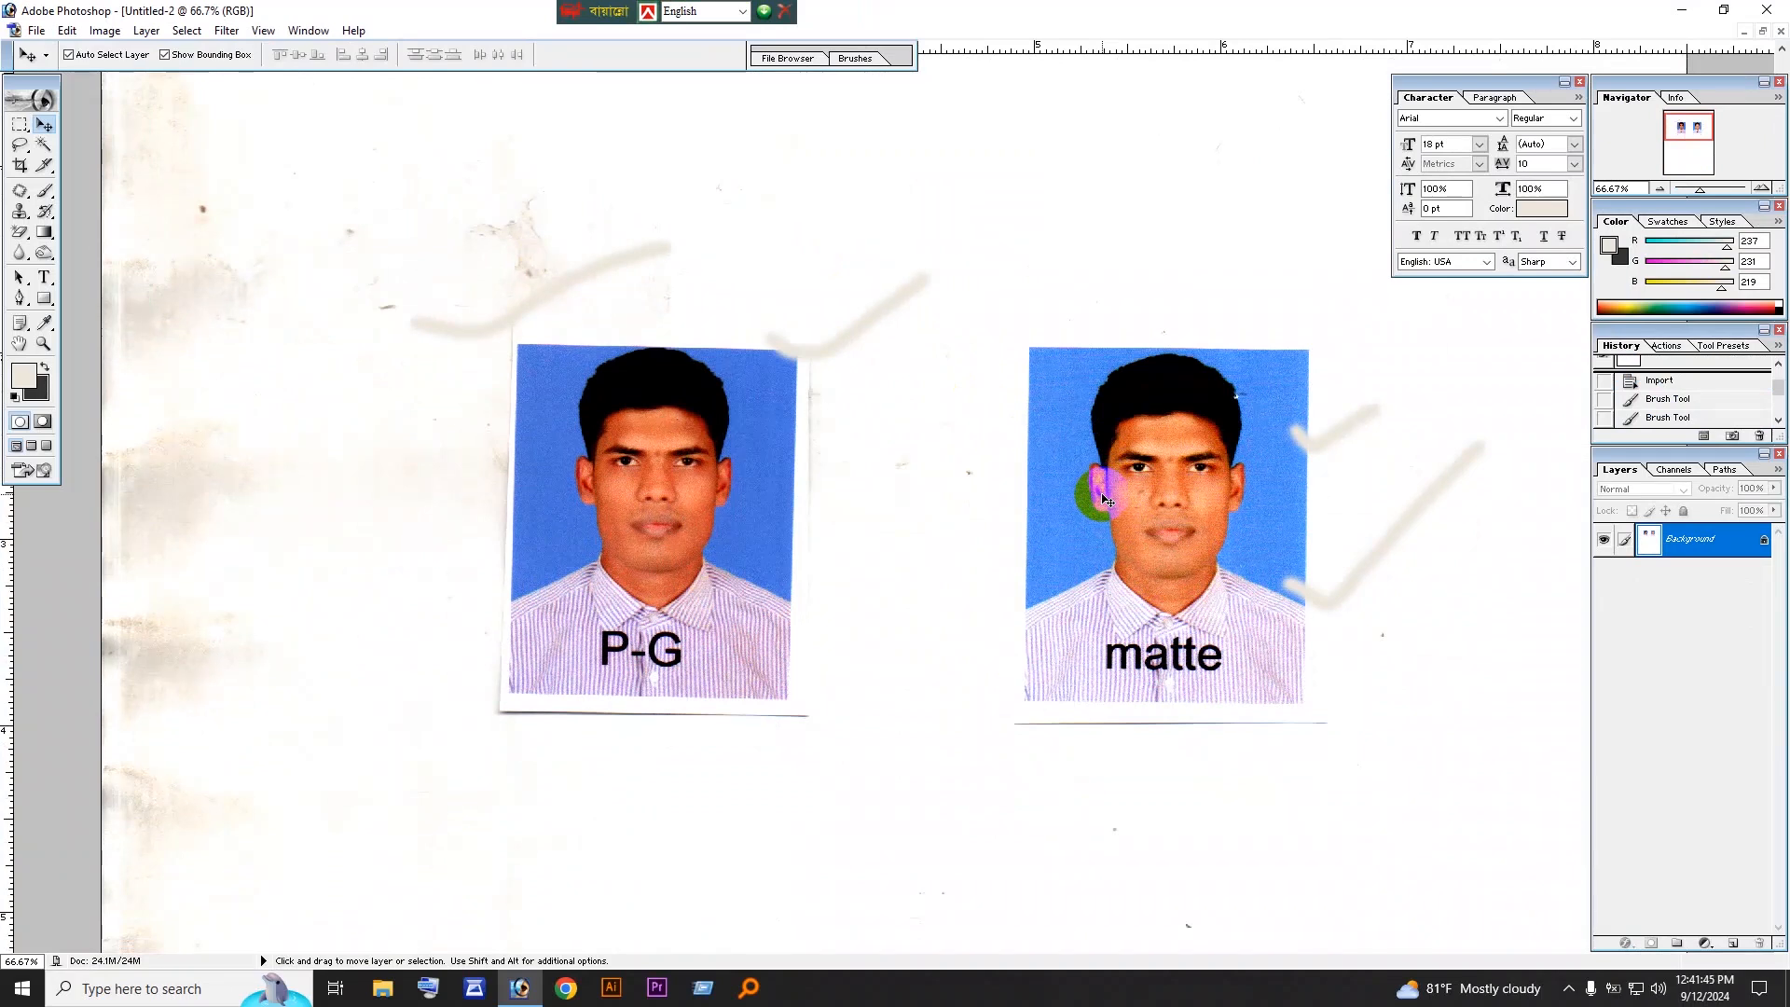
{"action": "key", "text": "ctrl+n"}
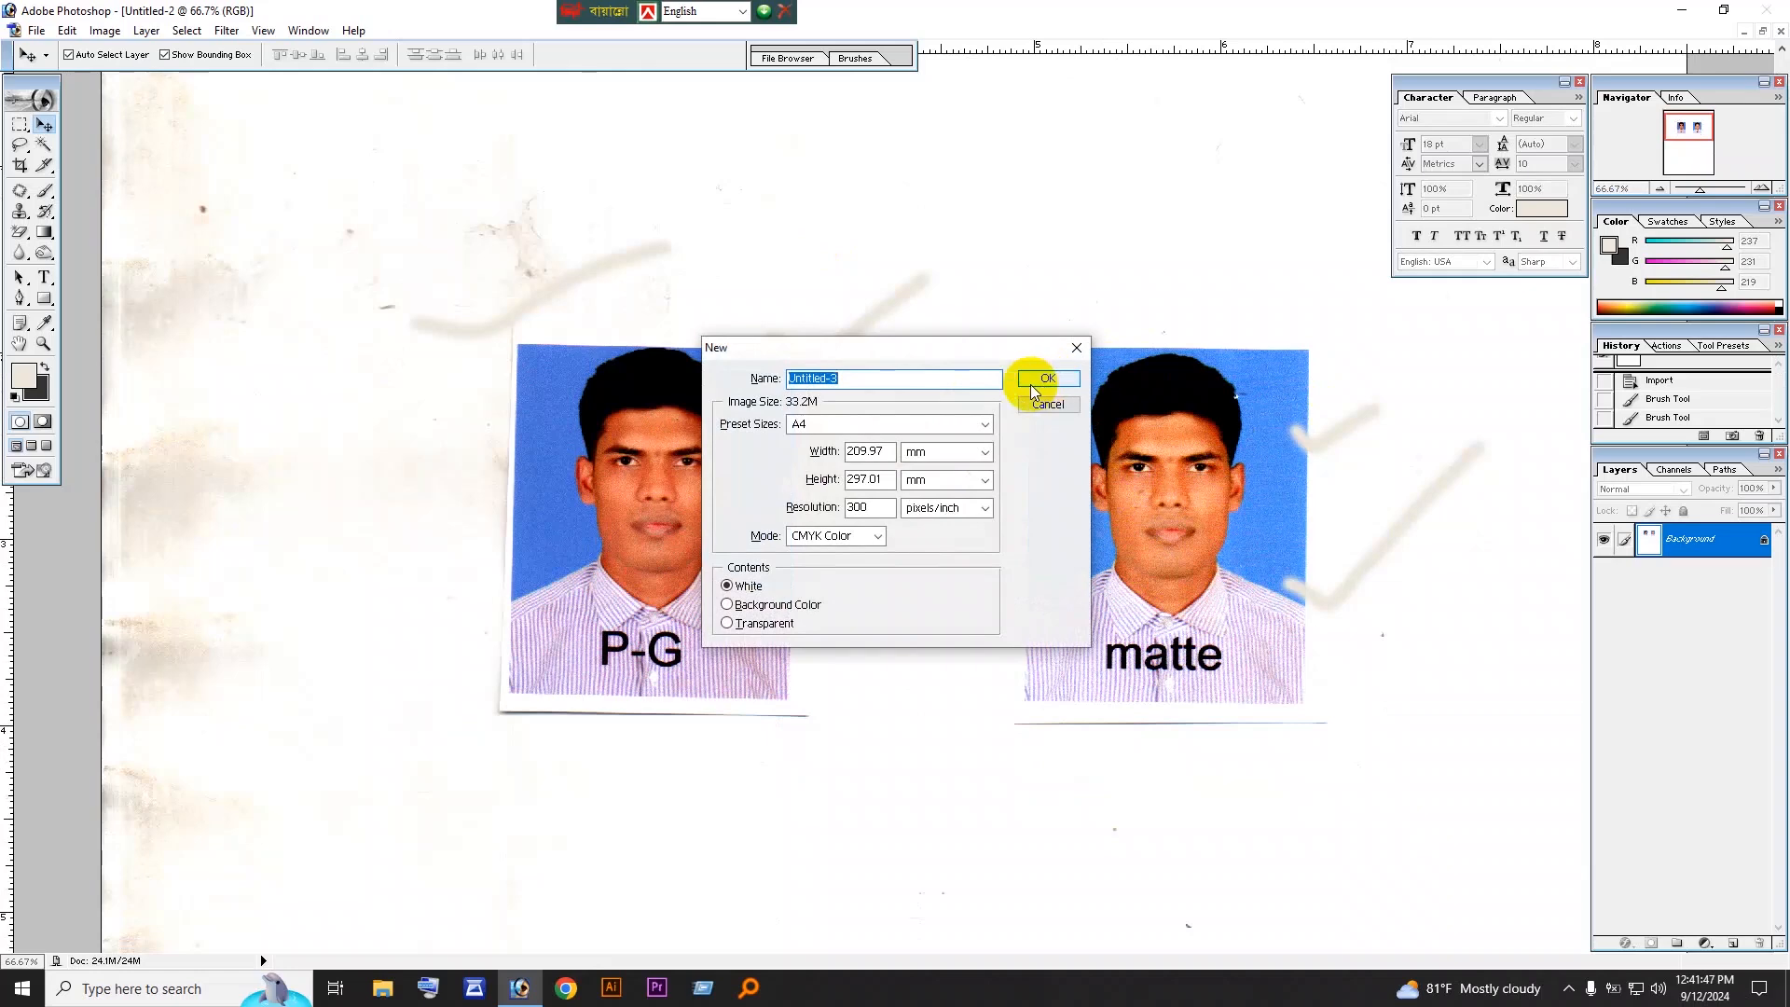
{"action": "left_click", "coordinate": [1045, 378]}
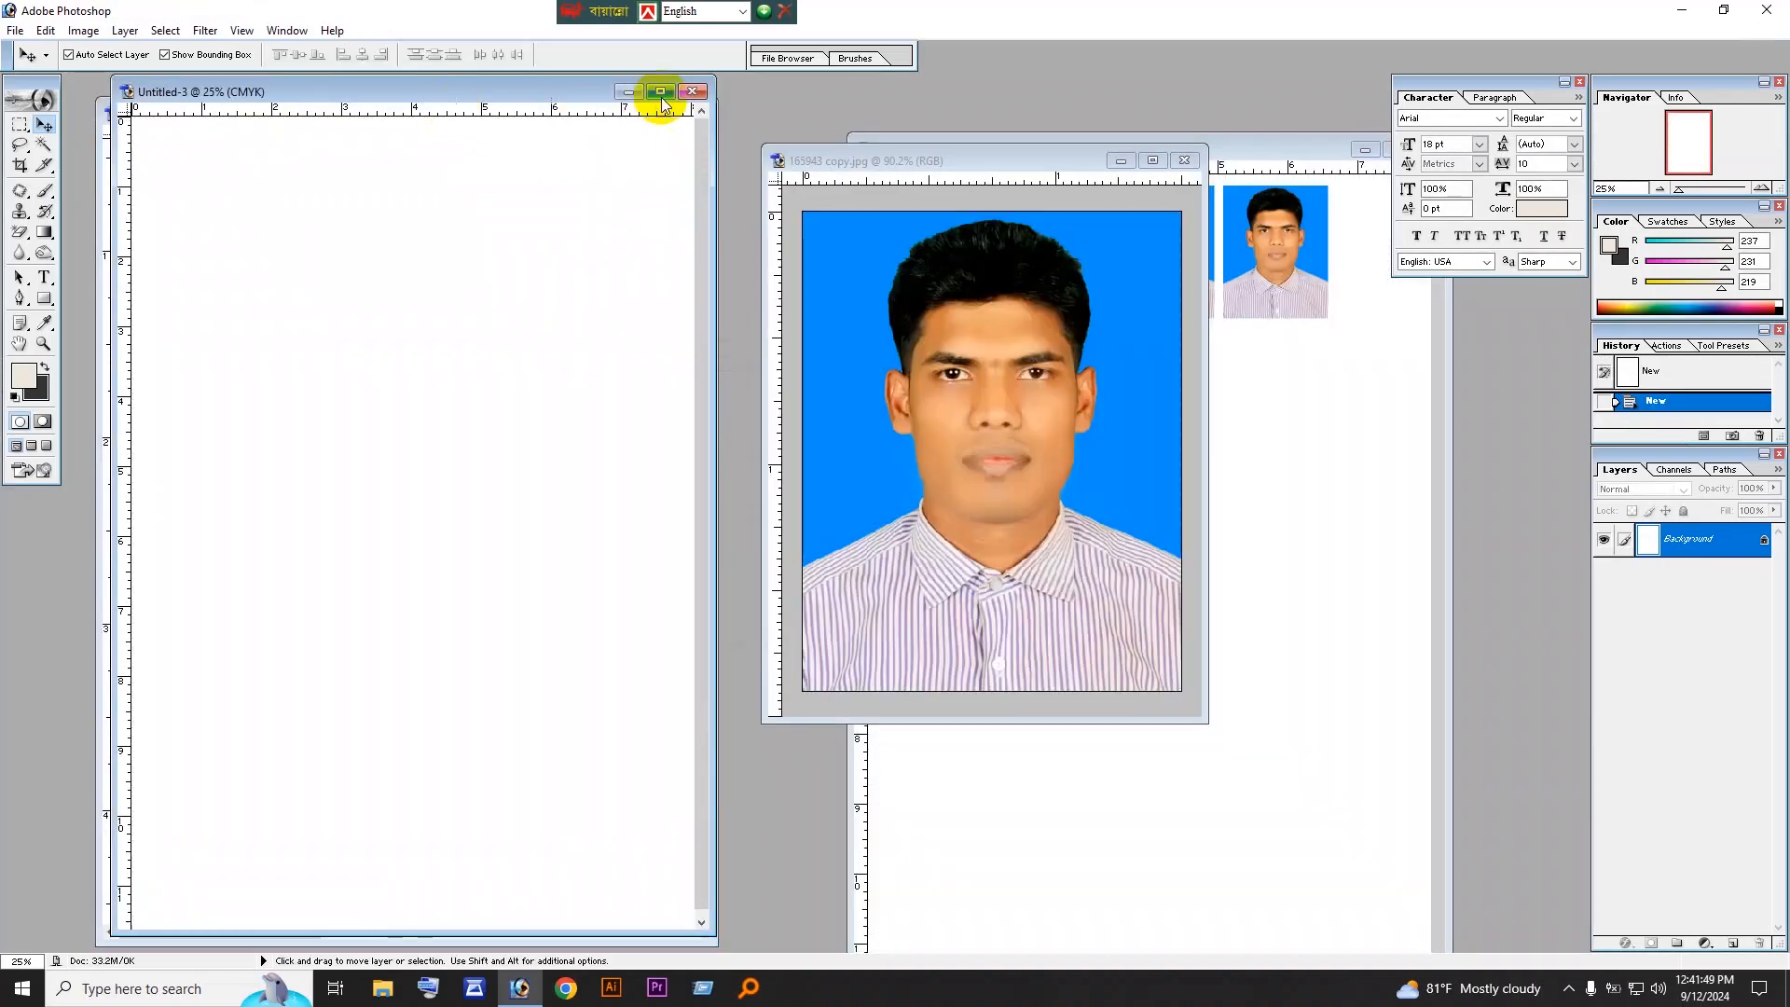
{"action": "key", "text": "ctrl+w"}
{"action": "key", "text": "ctrl+n"}
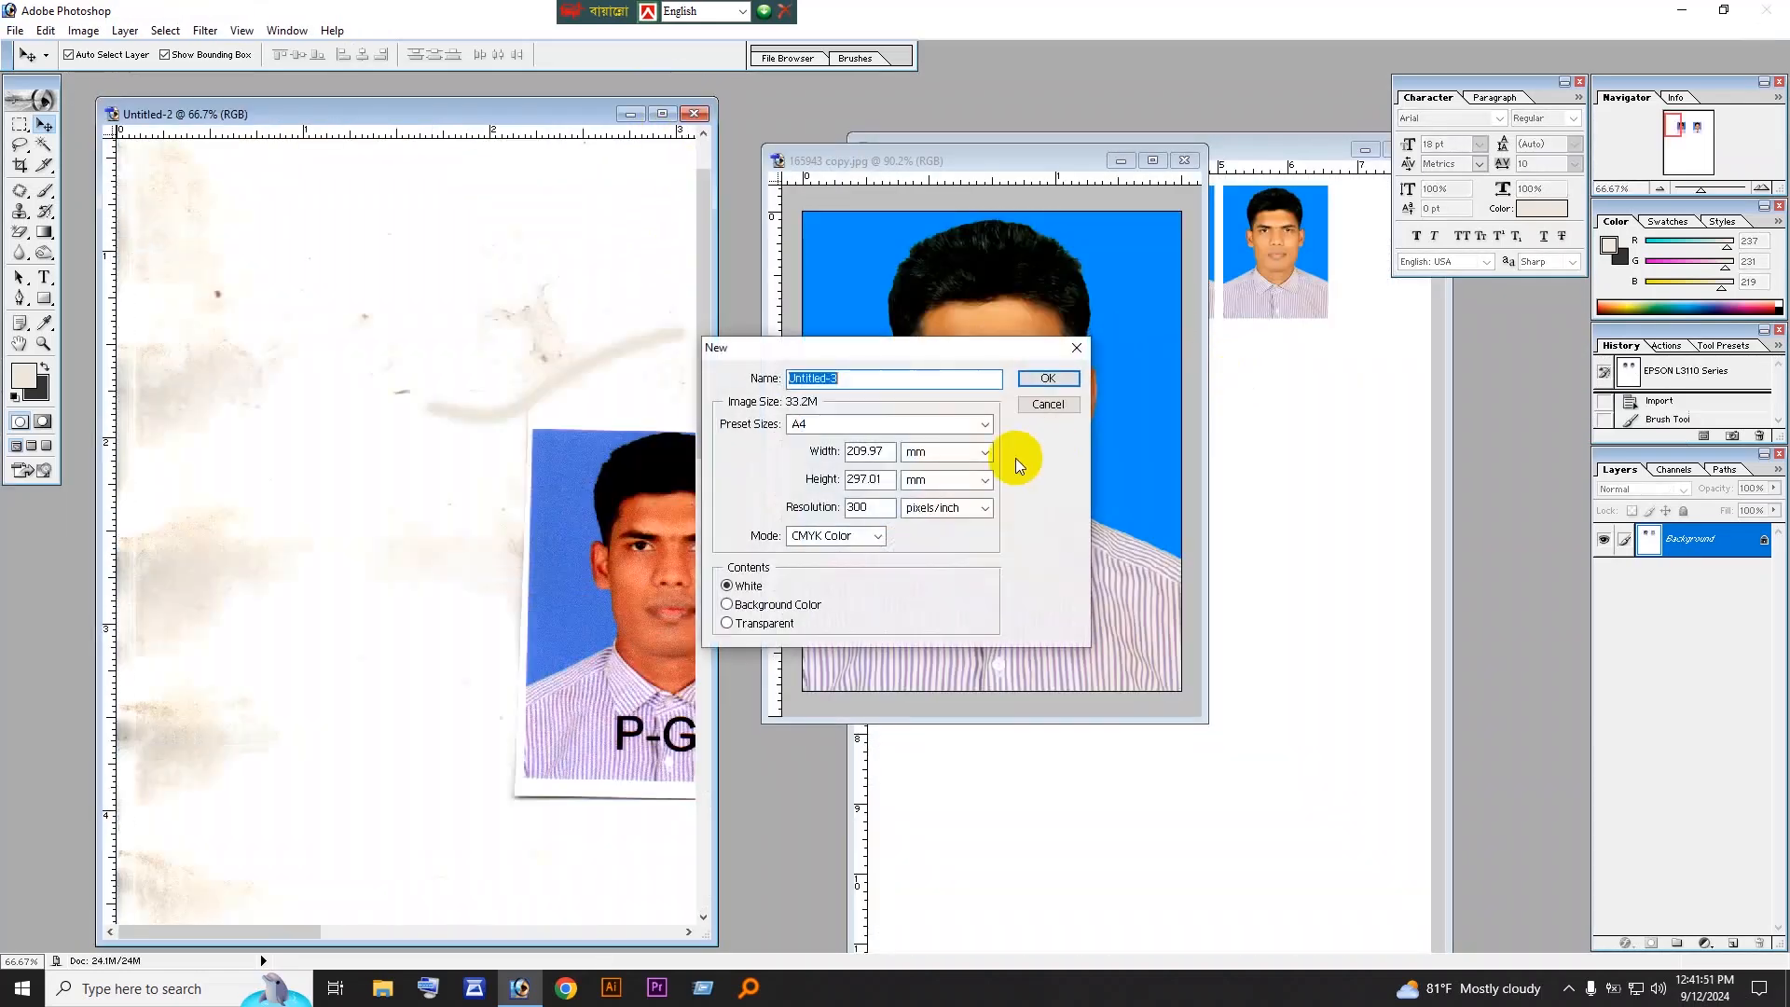
{"action": "left_click", "coordinate": [1038, 411]}
Step: Start printing the four-photo sheet and open the properties of the EPSON L130 Series printer
{"action": "left_click", "coordinate": [1271, 412]}
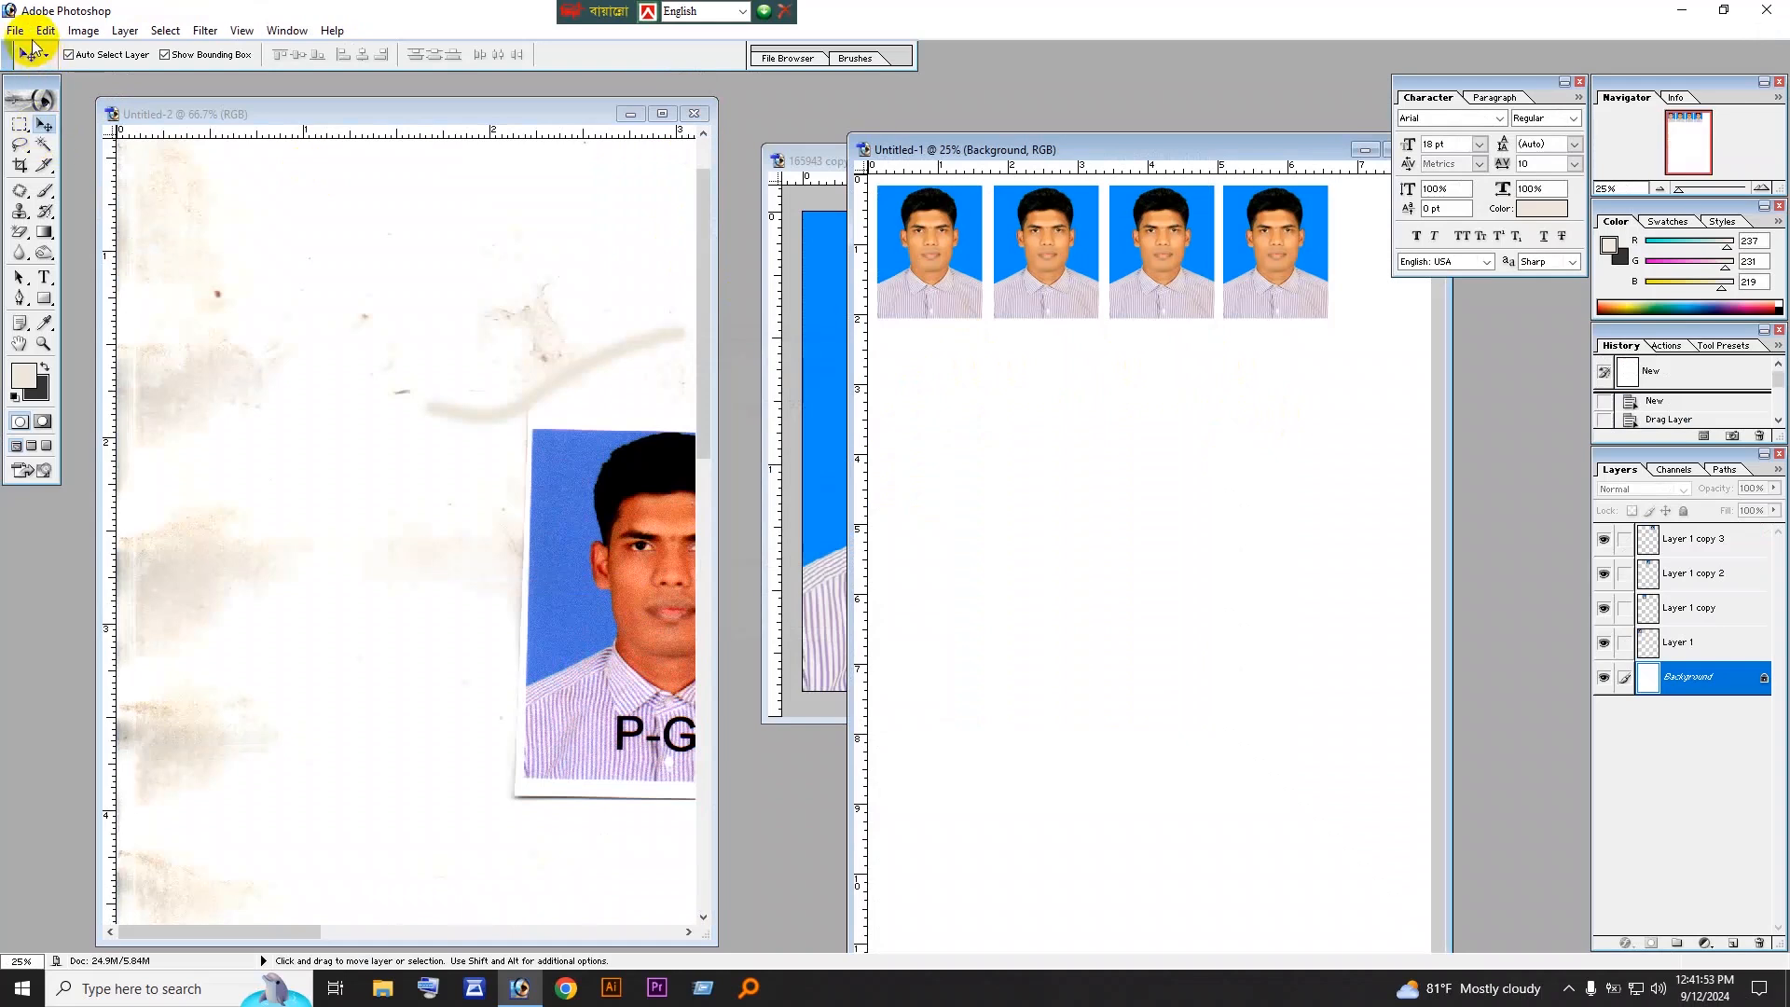
{"action": "left_click", "coordinate": [15, 30]}
{"action": "left_click", "coordinate": [119, 467]}
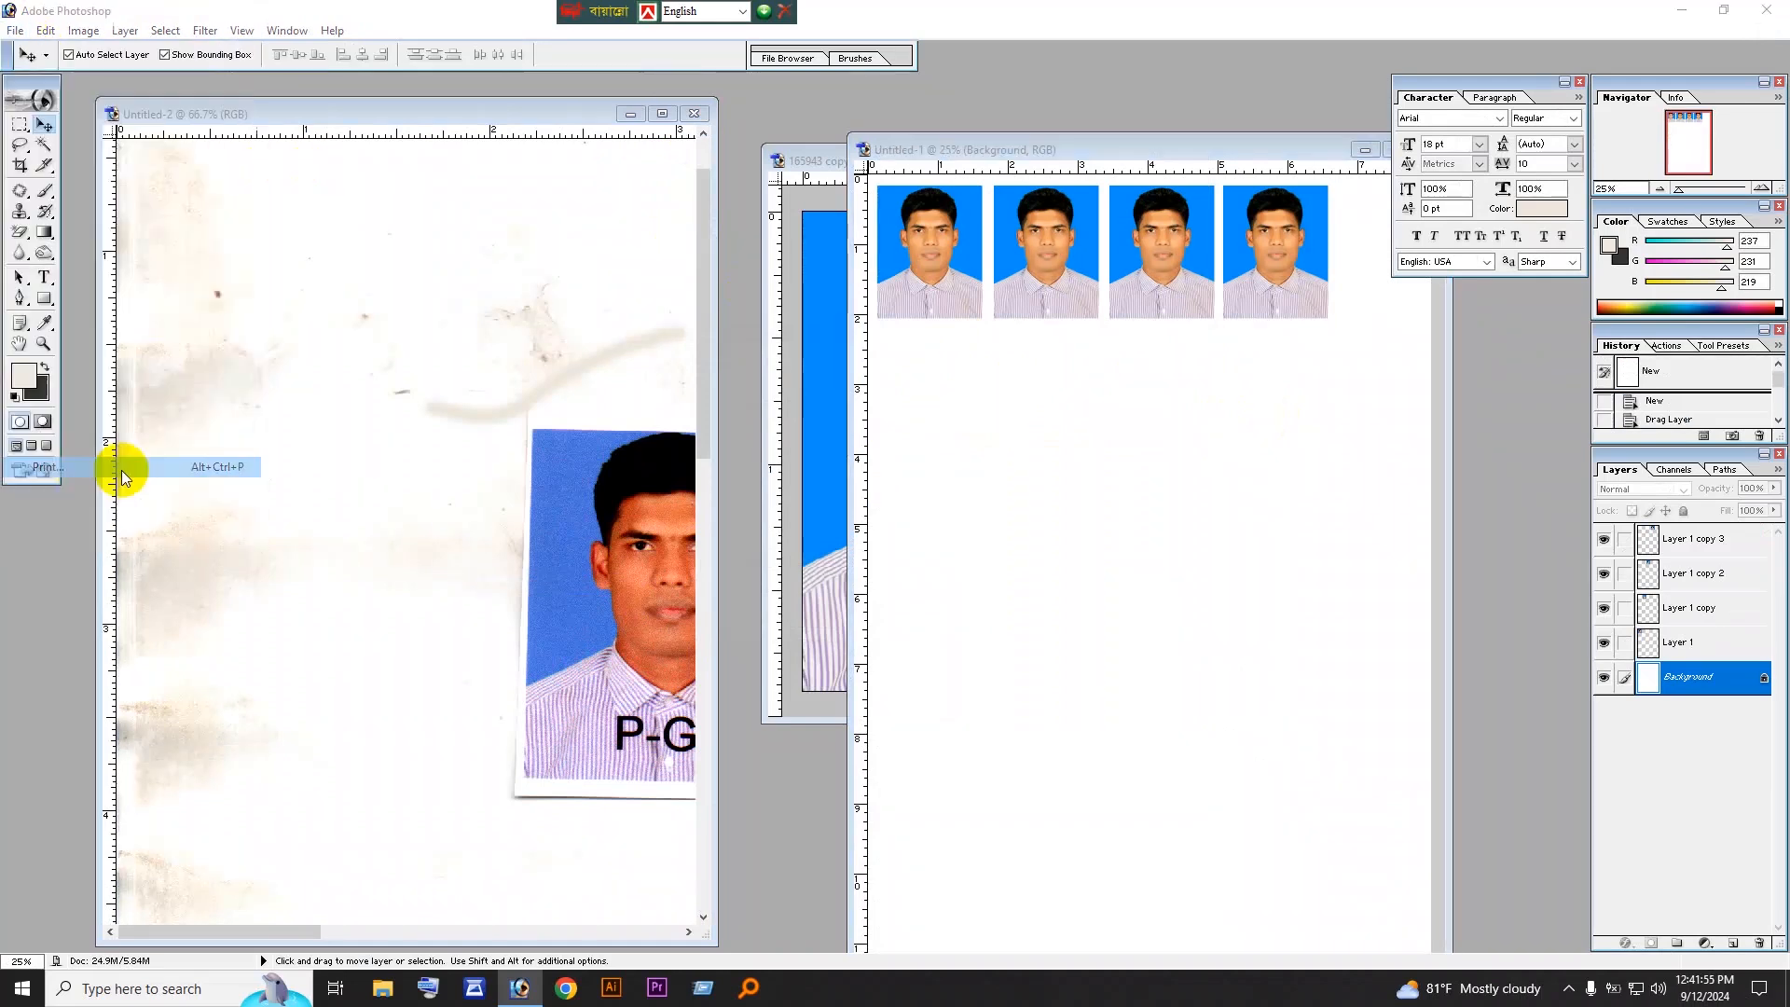
{"action": "left_click", "coordinate": [858, 371]}
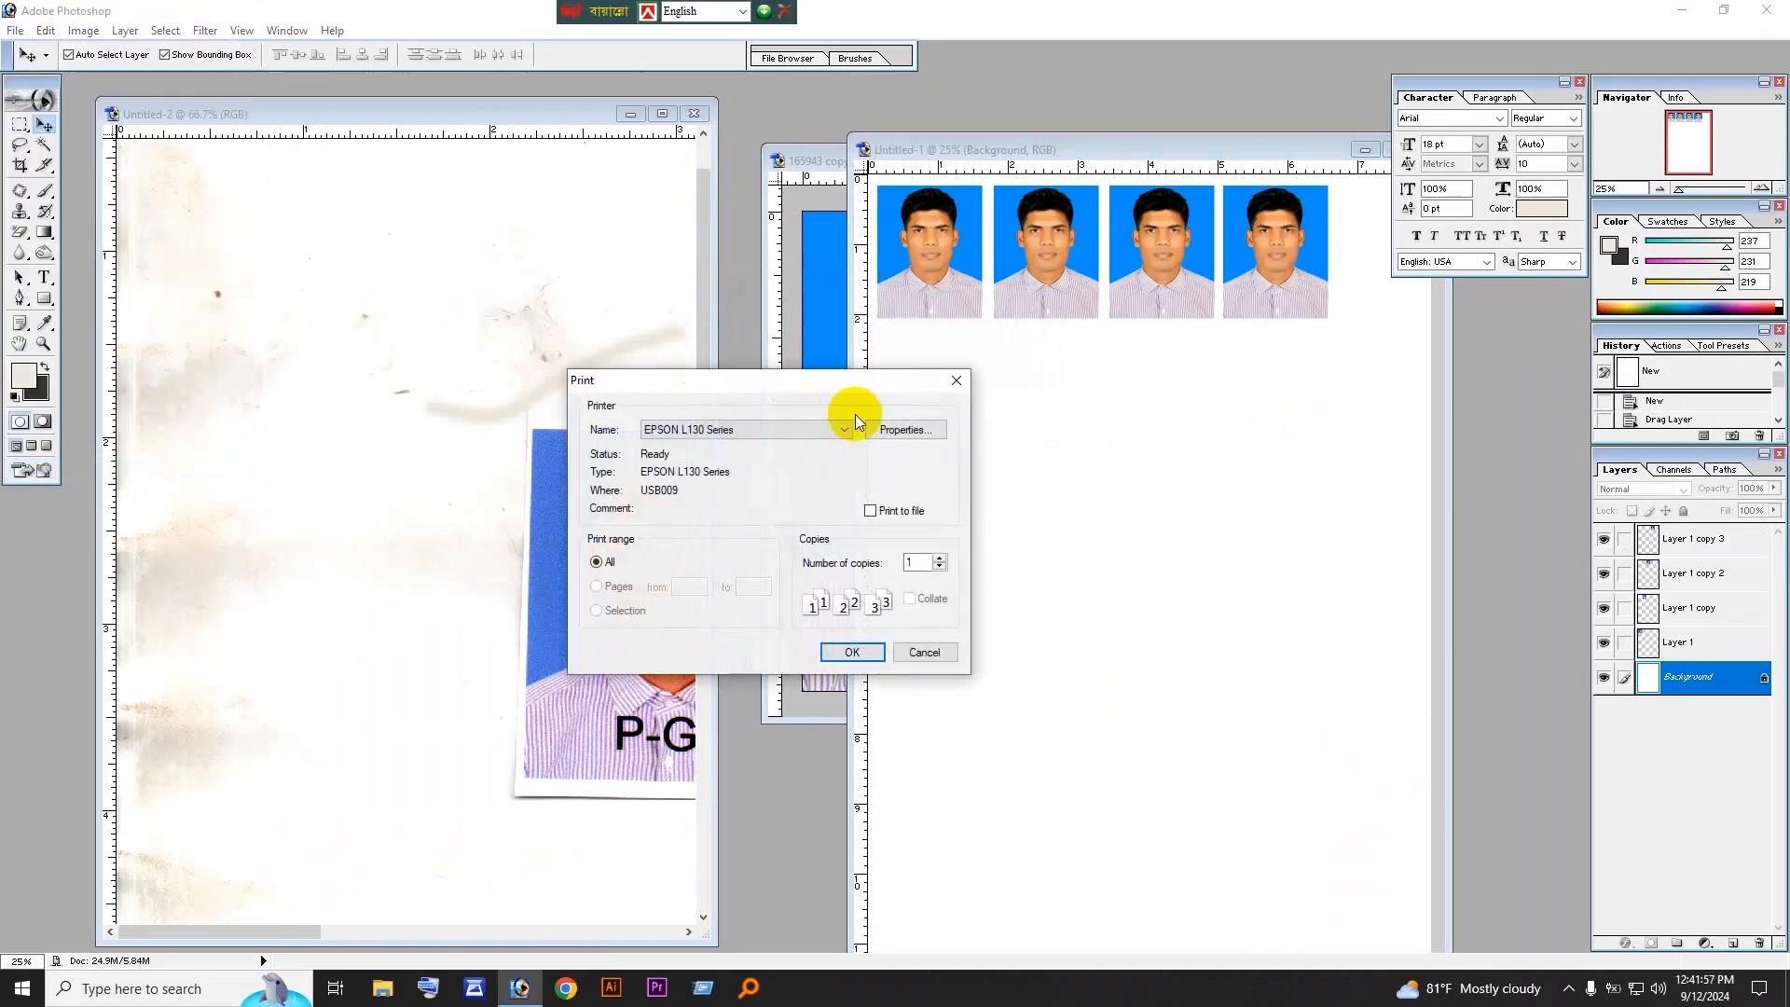
{"action": "left_click", "coordinate": [888, 432]}
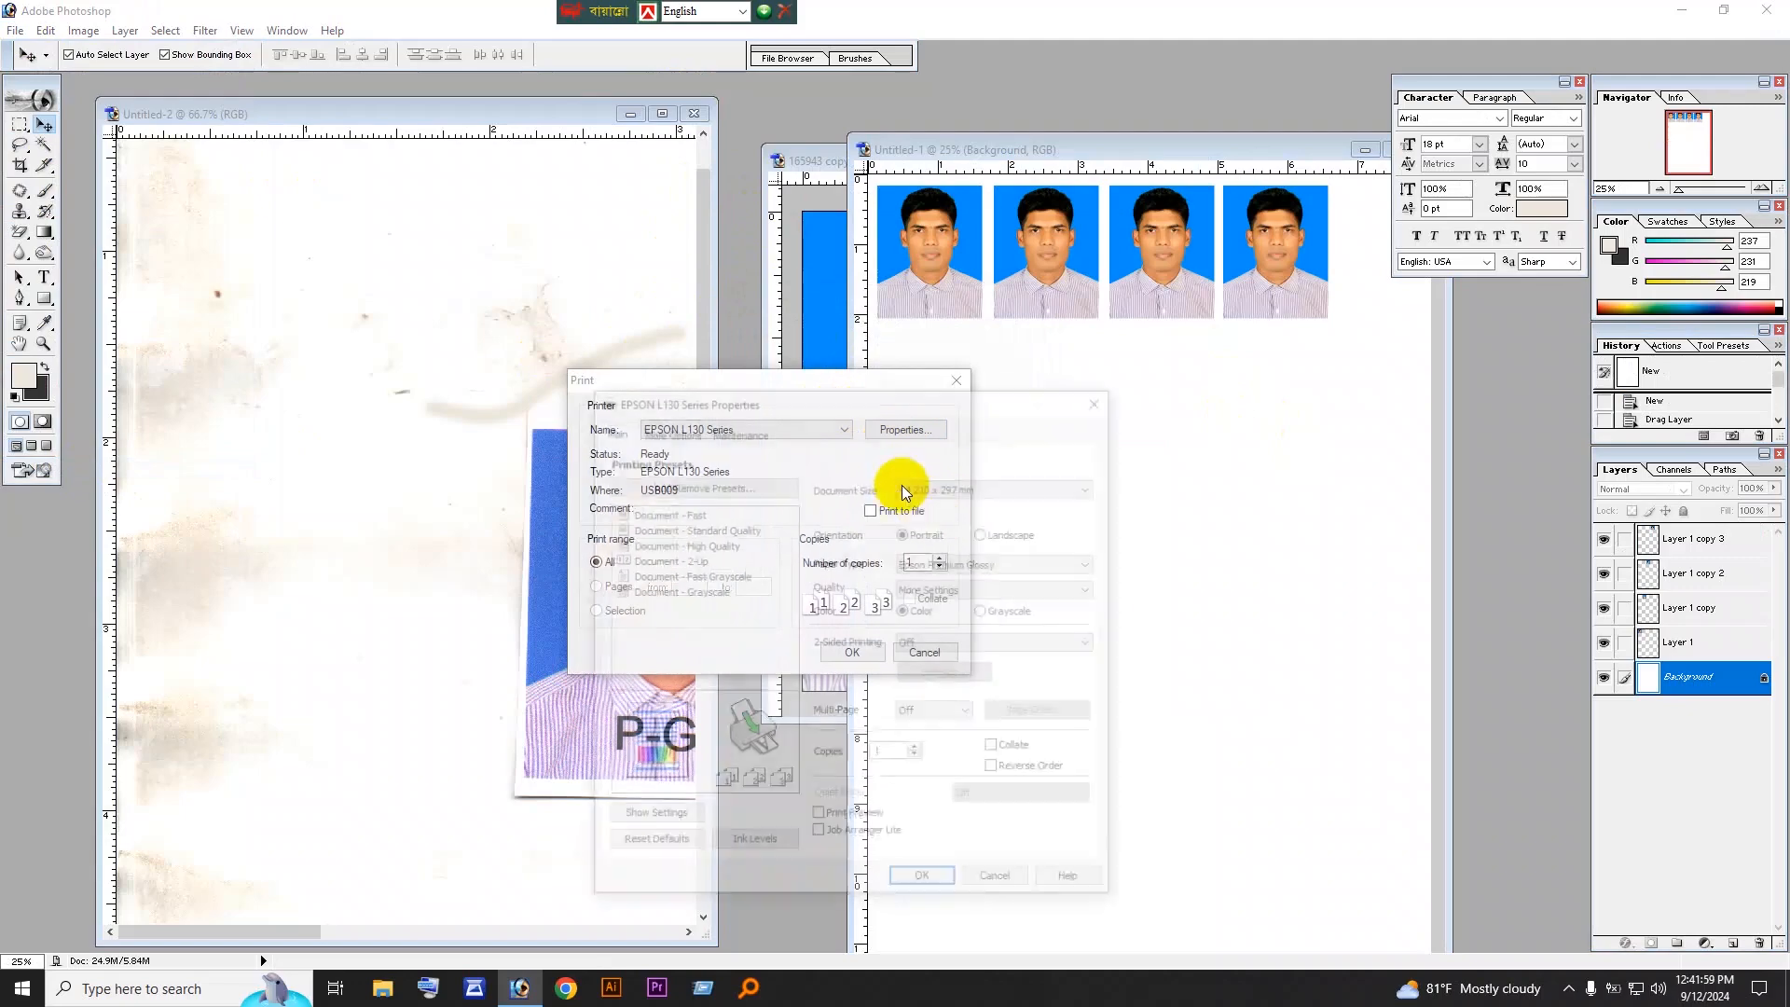
Step: Set the printer's paper type to Epson Matte and quality to High, accept the properties, and cancel the print job
{"action": "left_click", "coordinate": [940, 562]}
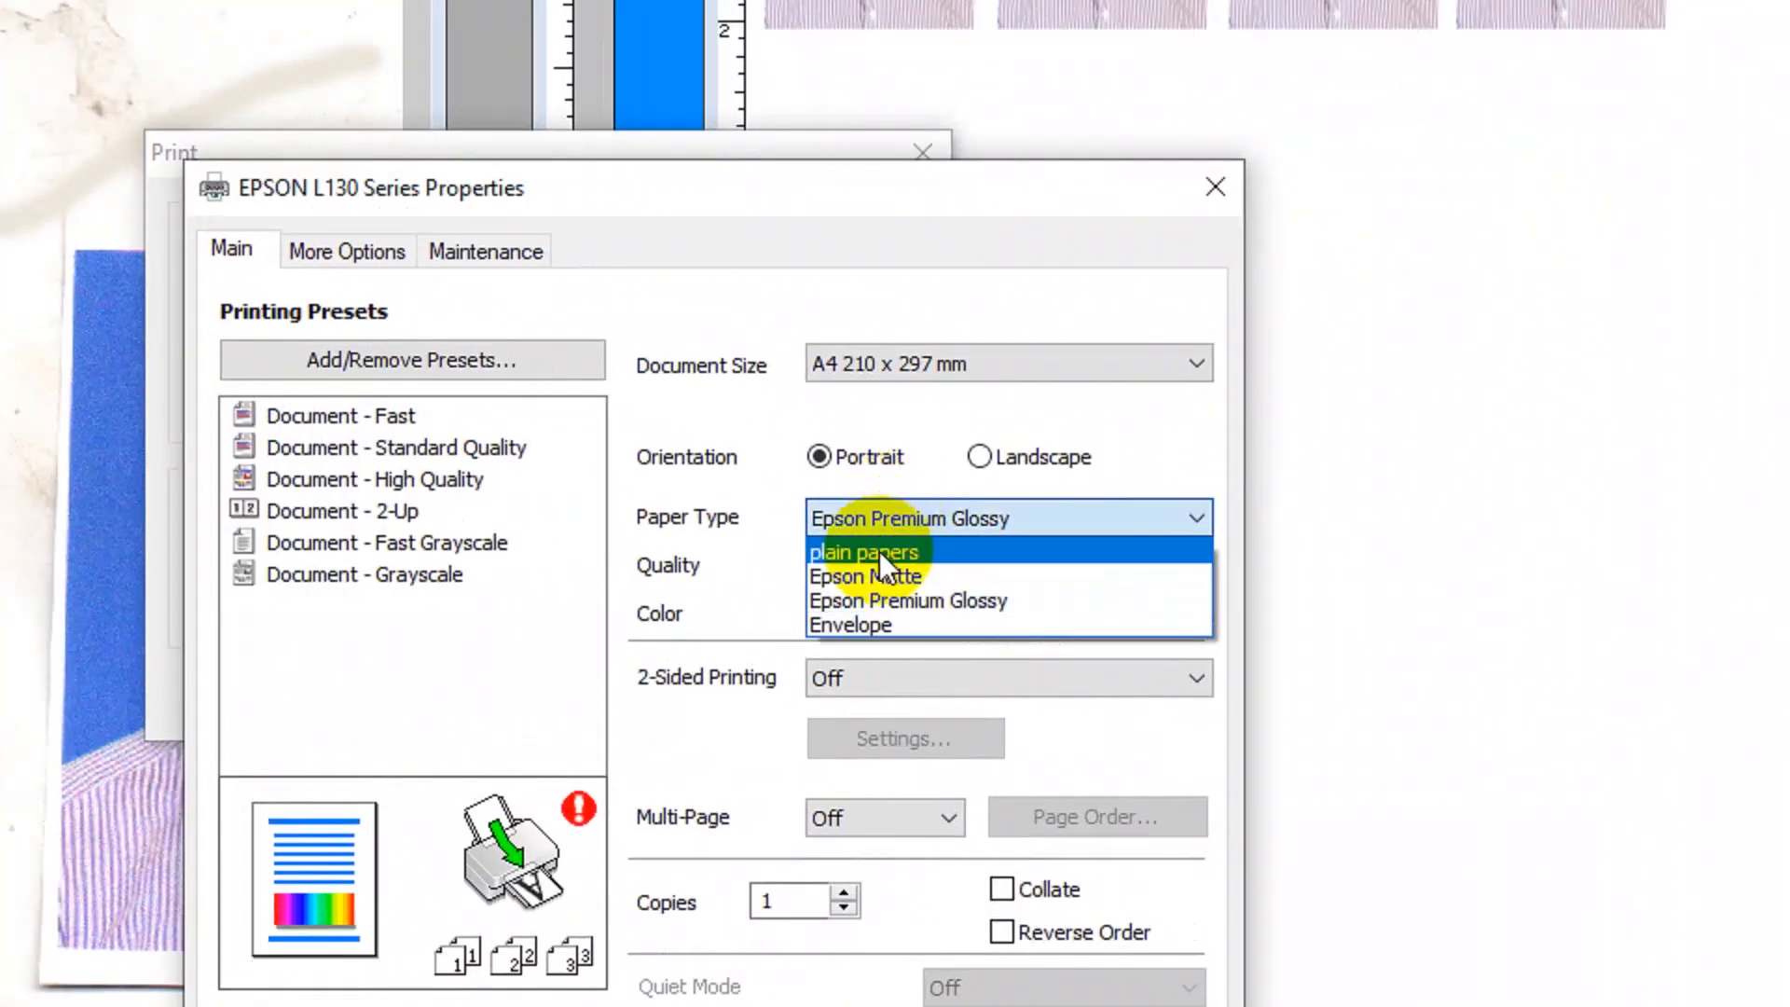
{"action": "left_click", "coordinate": [857, 574]}
{"action": "left_click", "coordinate": [856, 570]}
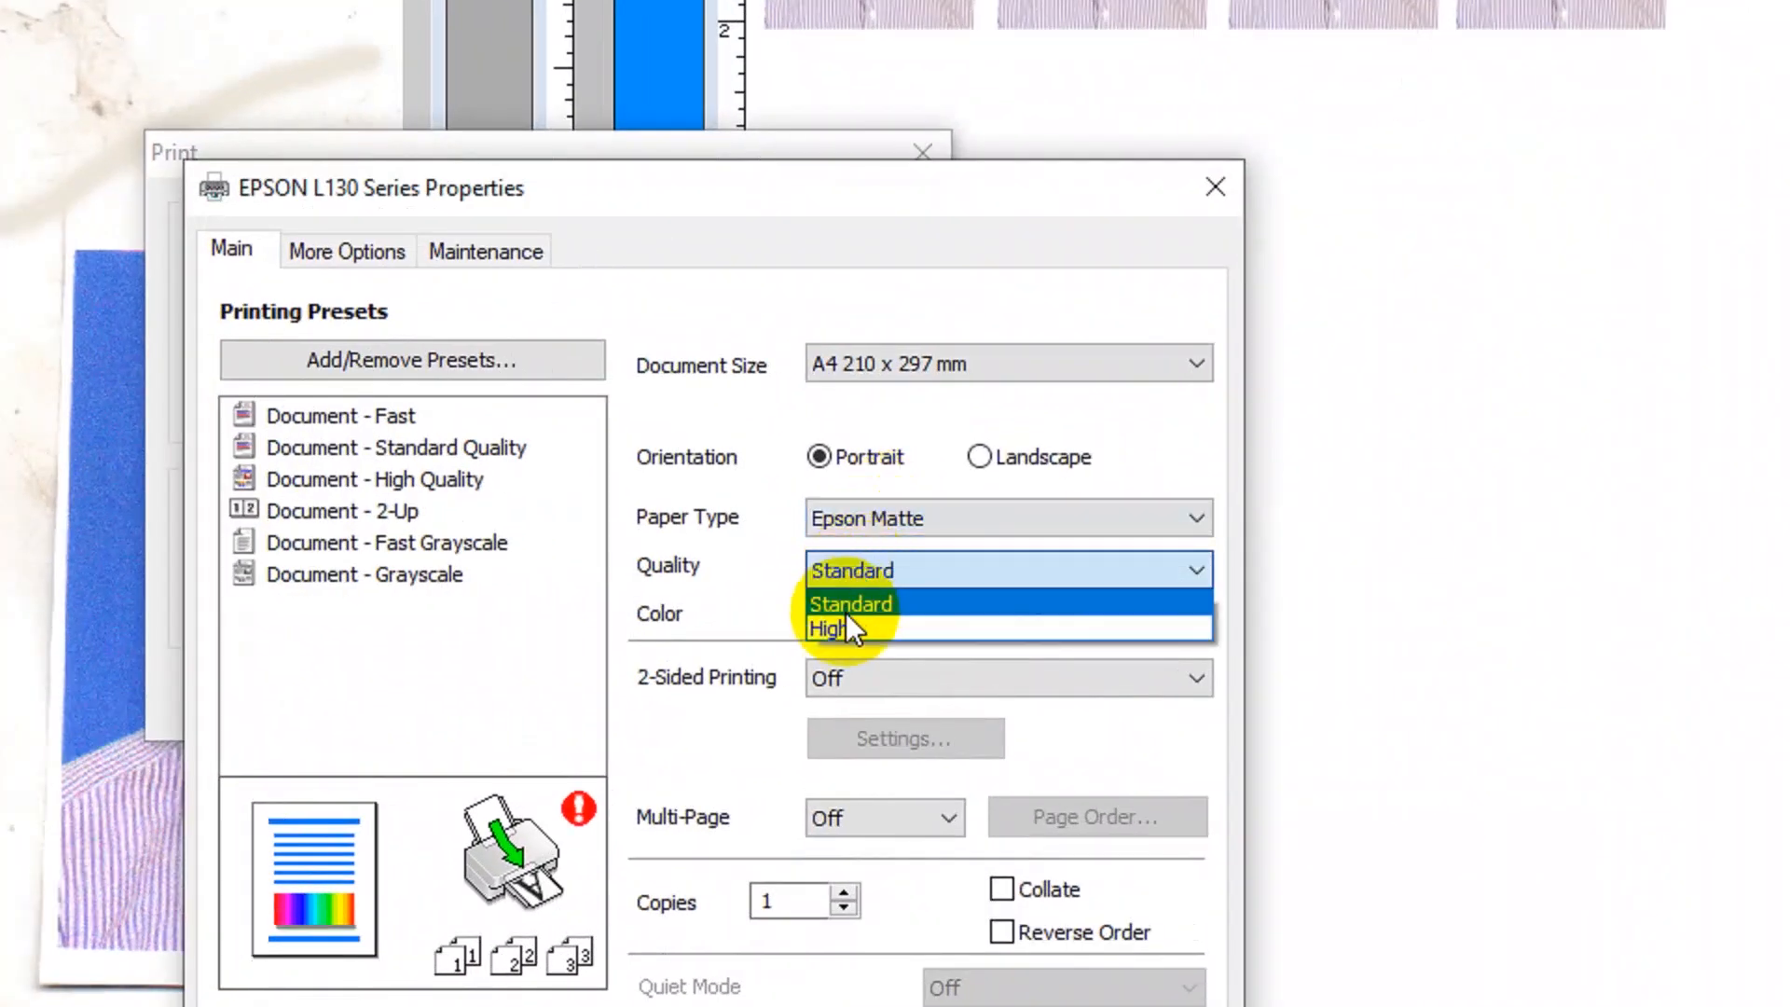
{"action": "left_click", "coordinate": [839, 623]}
{"action": "left_click", "coordinate": [836, 623]}
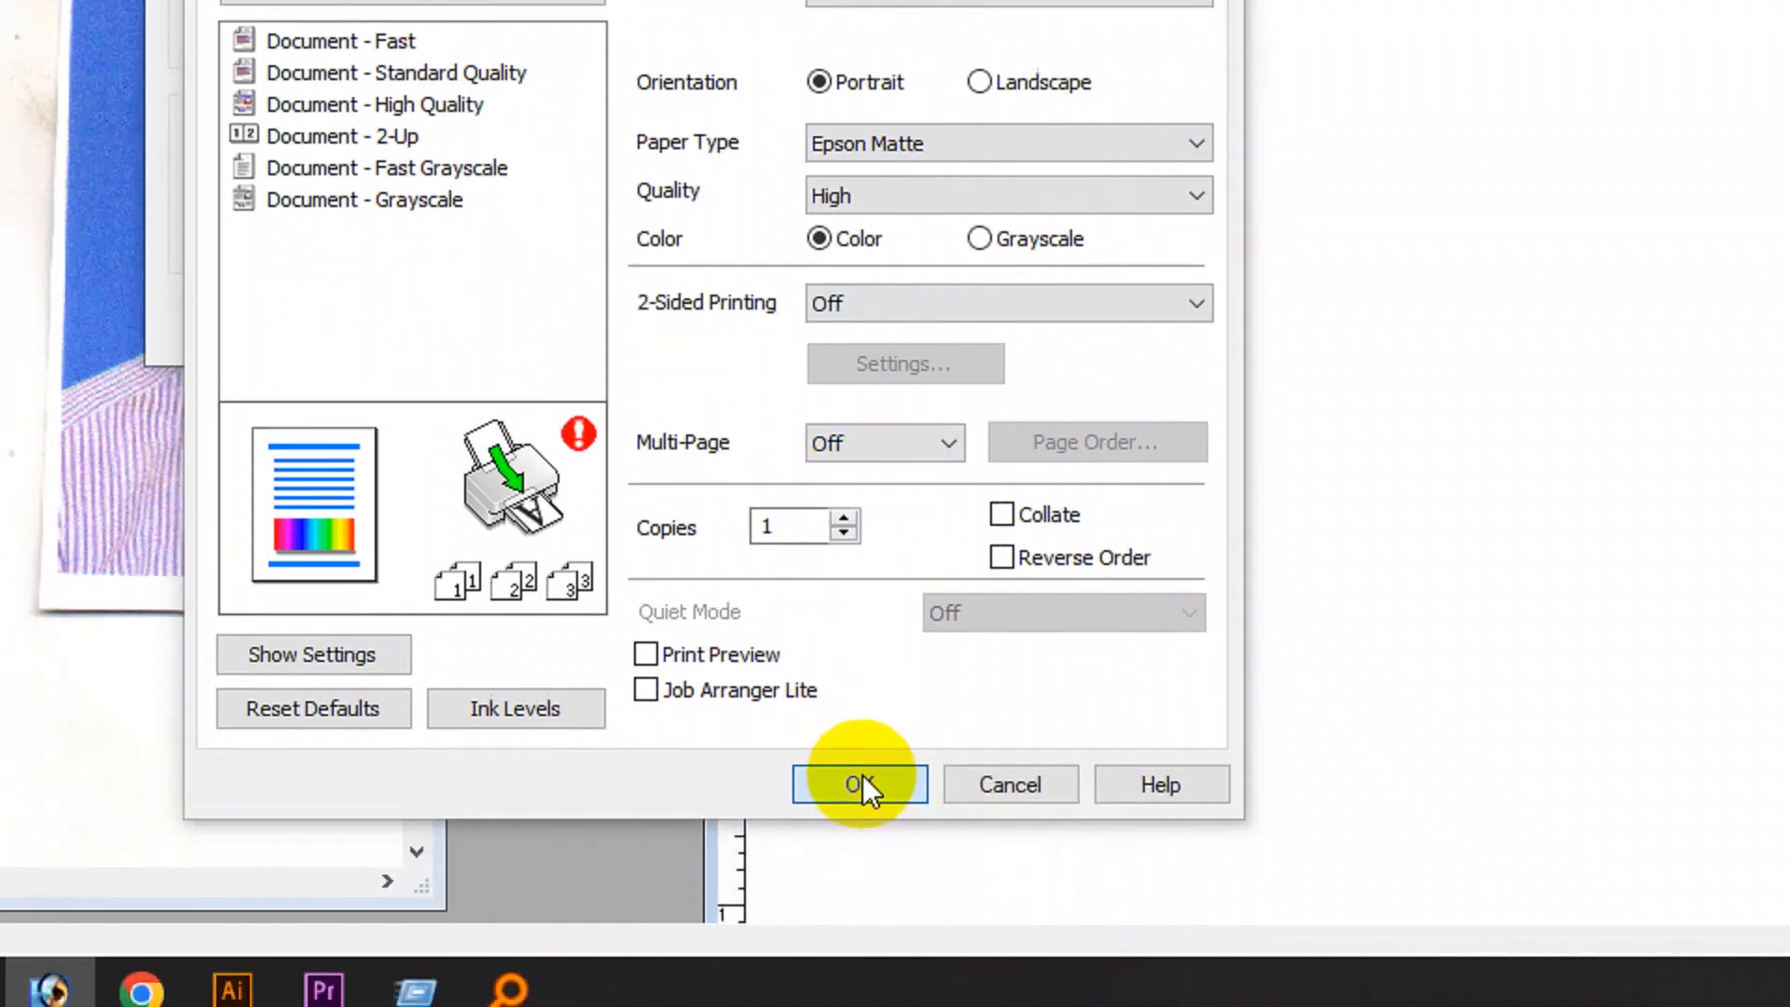
{"action": "left_click", "coordinate": [862, 782]}
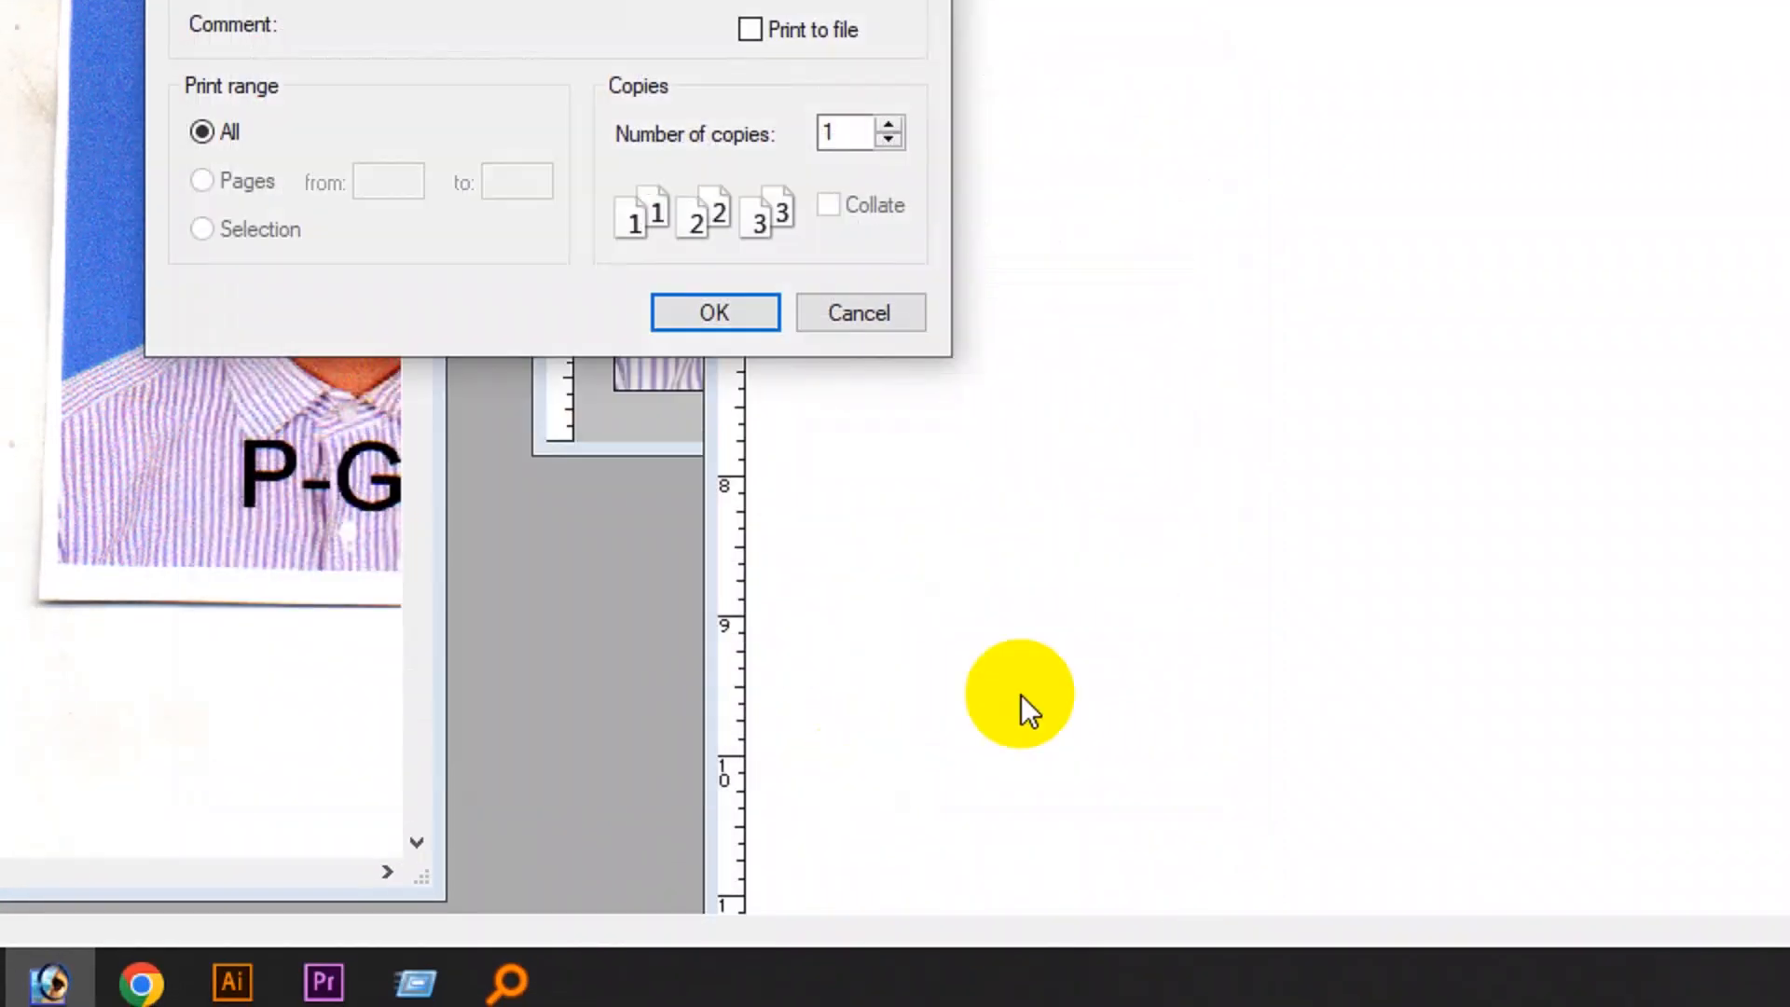
{"action": "left_click", "coordinate": [877, 307]}
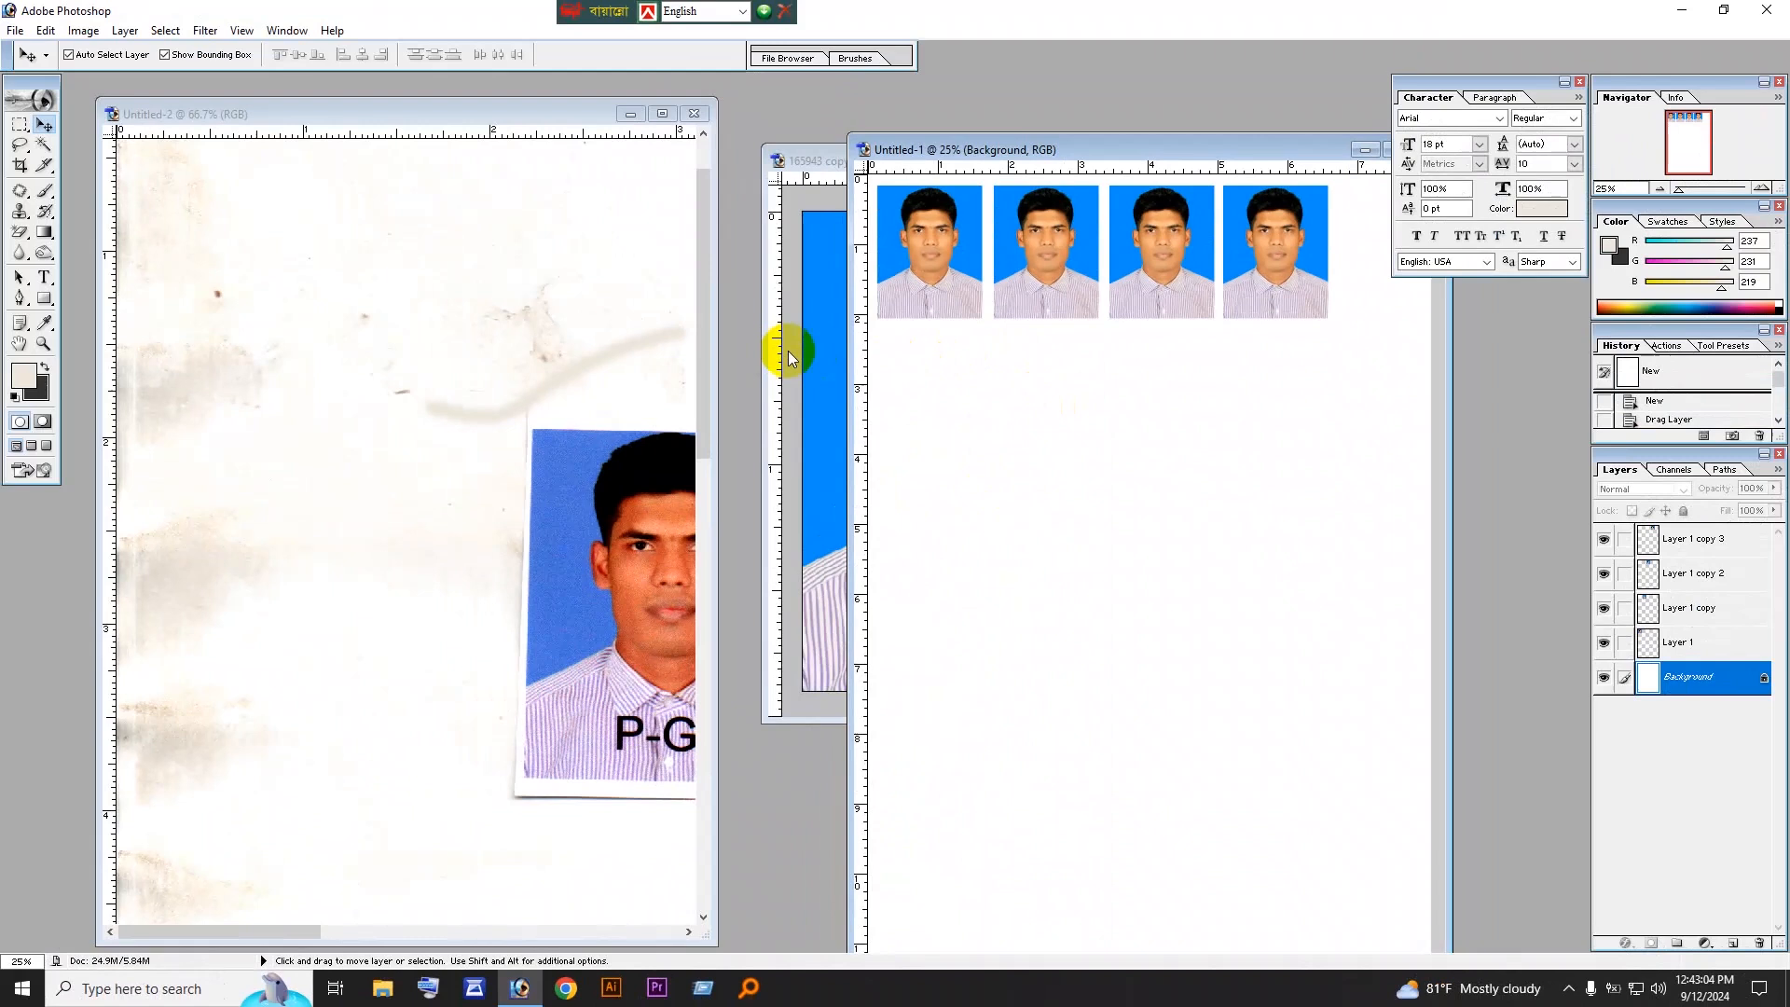
Step: Bring the 165943 copy.jpg portrait forward, move its window partly over the scanned print, and minimize Photoshop to show the desktop
{"action": "left_click", "coordinate": [787, 351]}
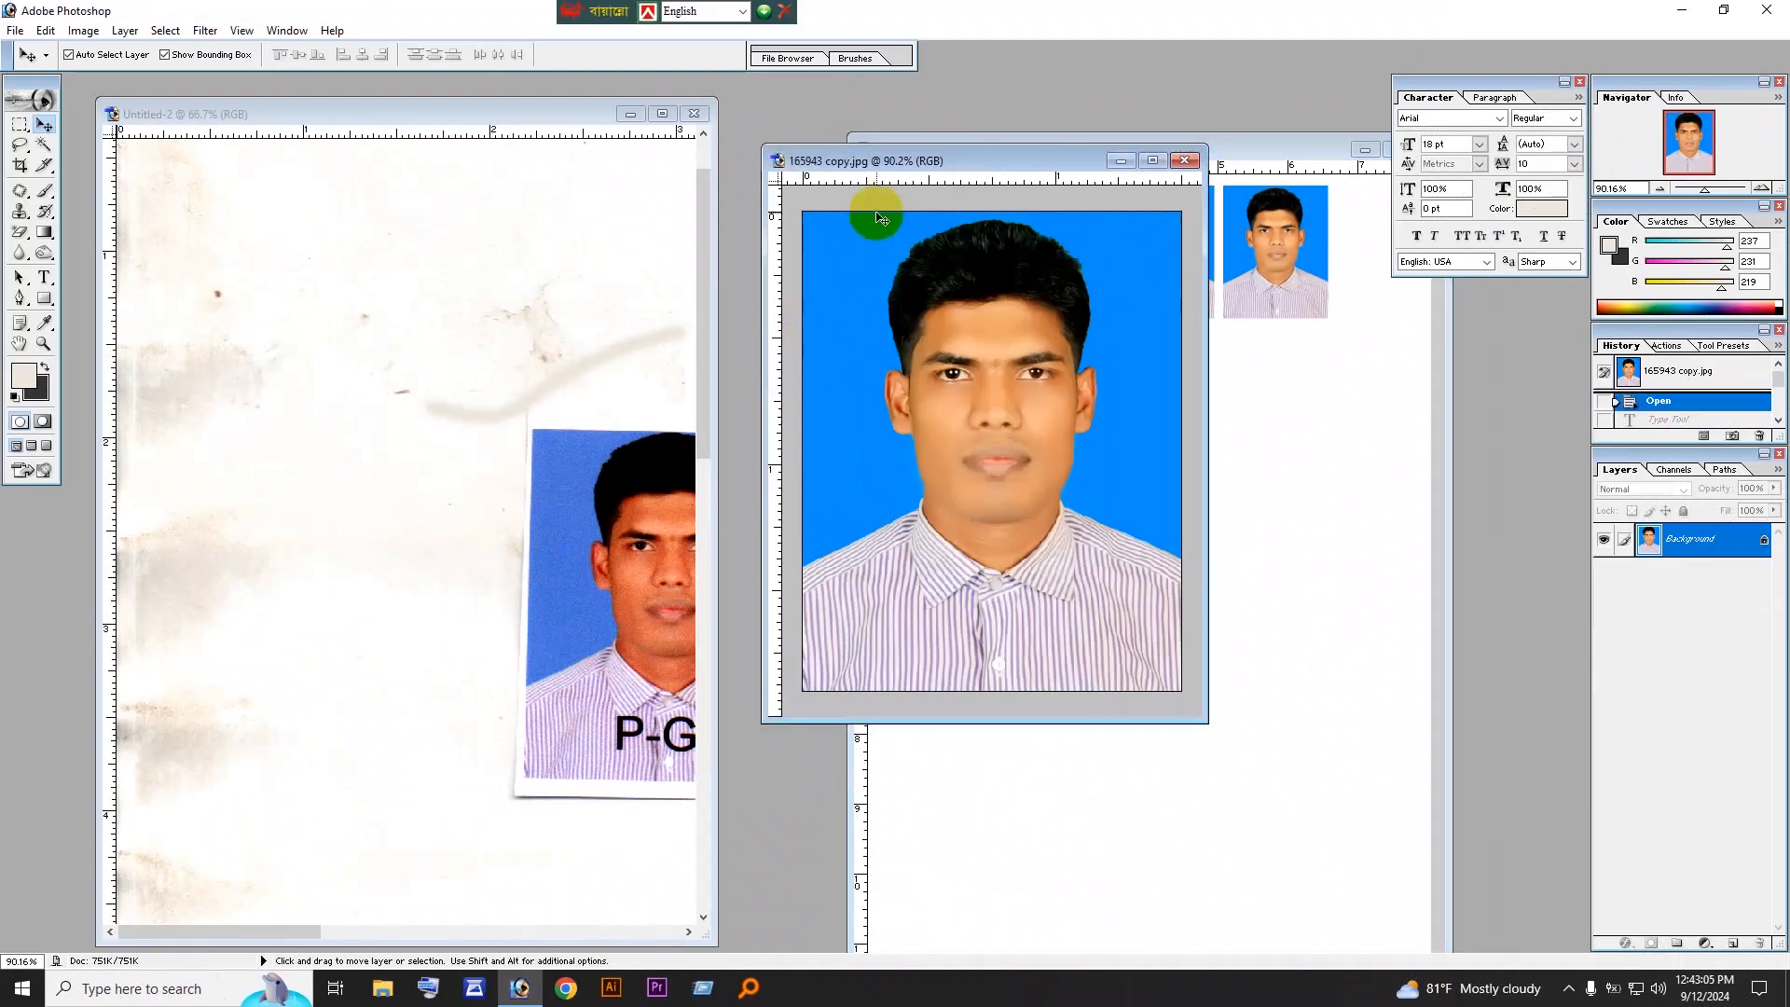
{"action": "left_click_drag", "start_coordinate": [853, 149], "coordinate": [578, 122]}
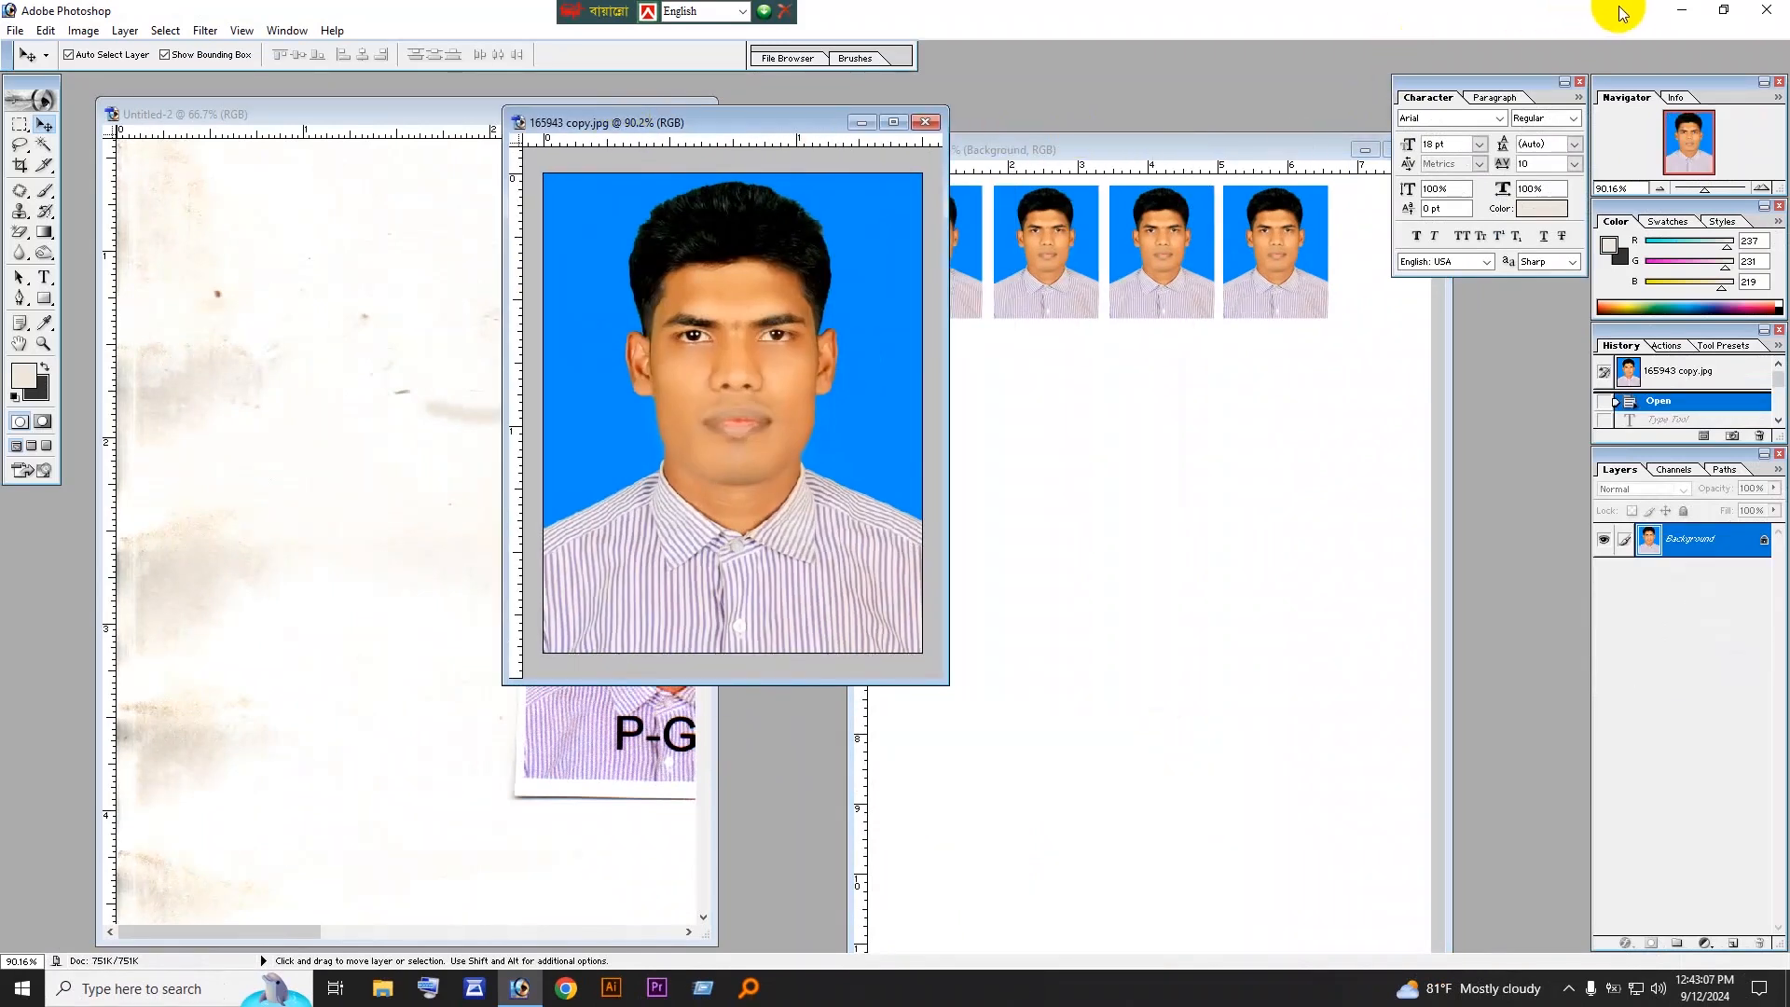
{"action": "left_click", "coordinate": [1681, 11]}
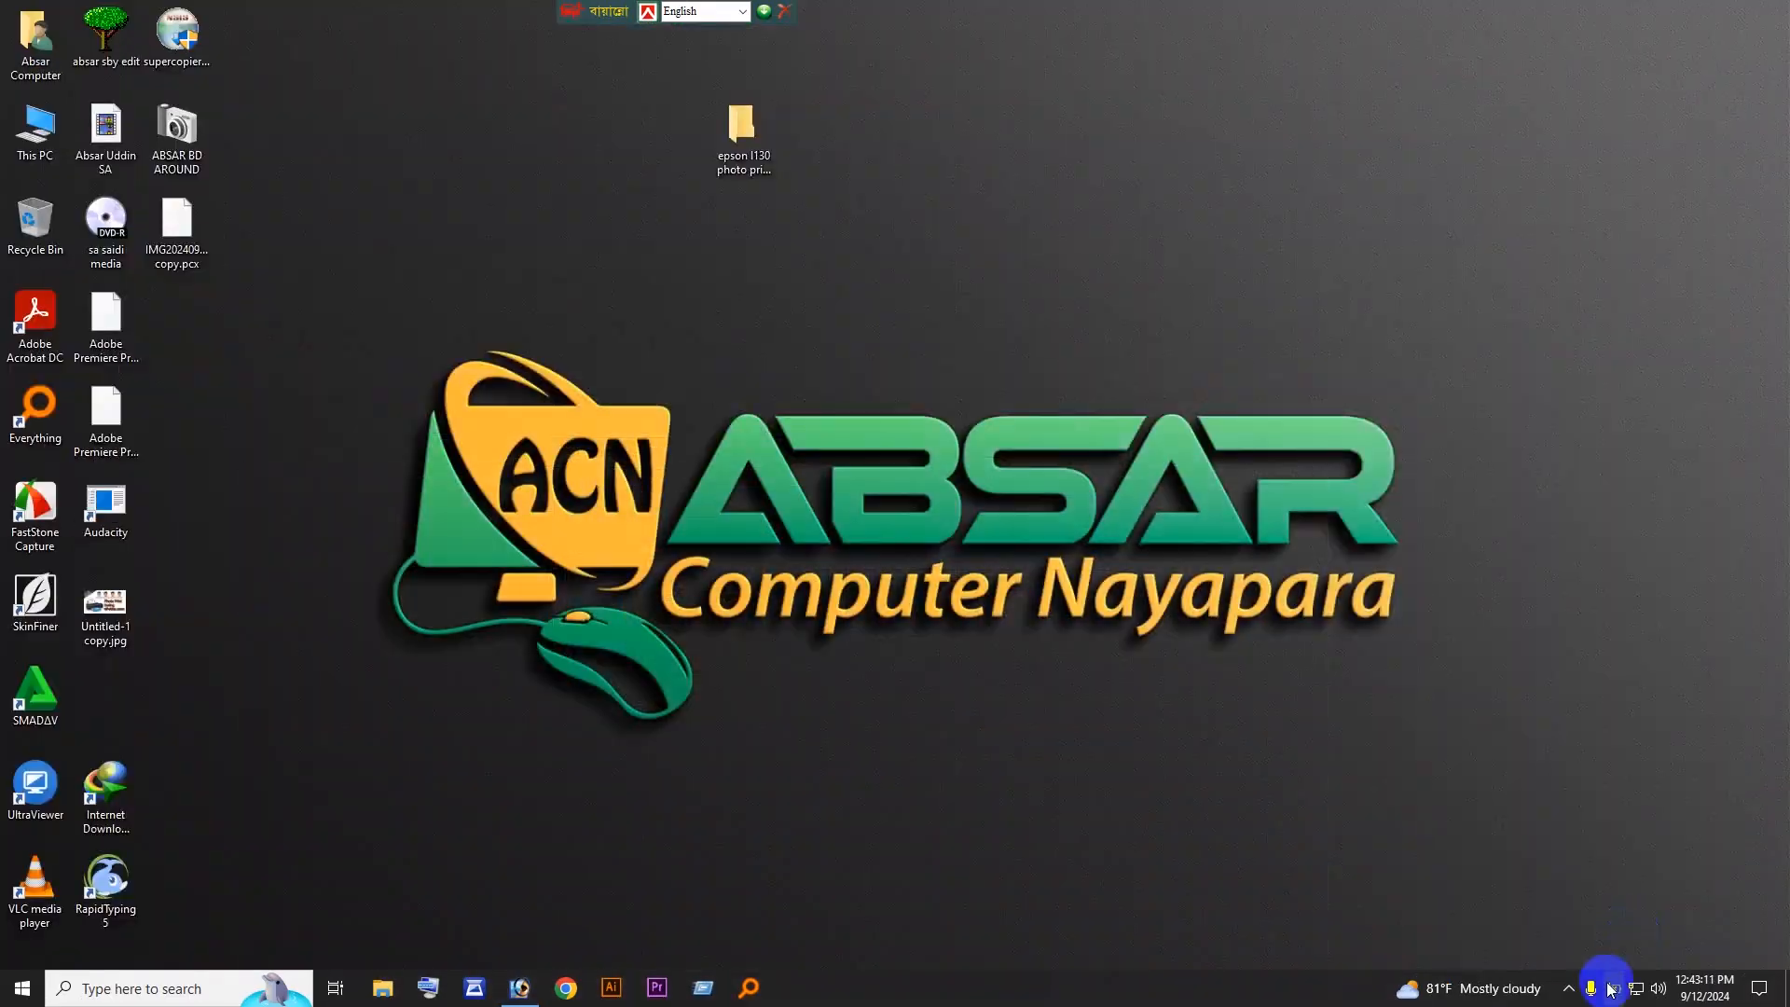